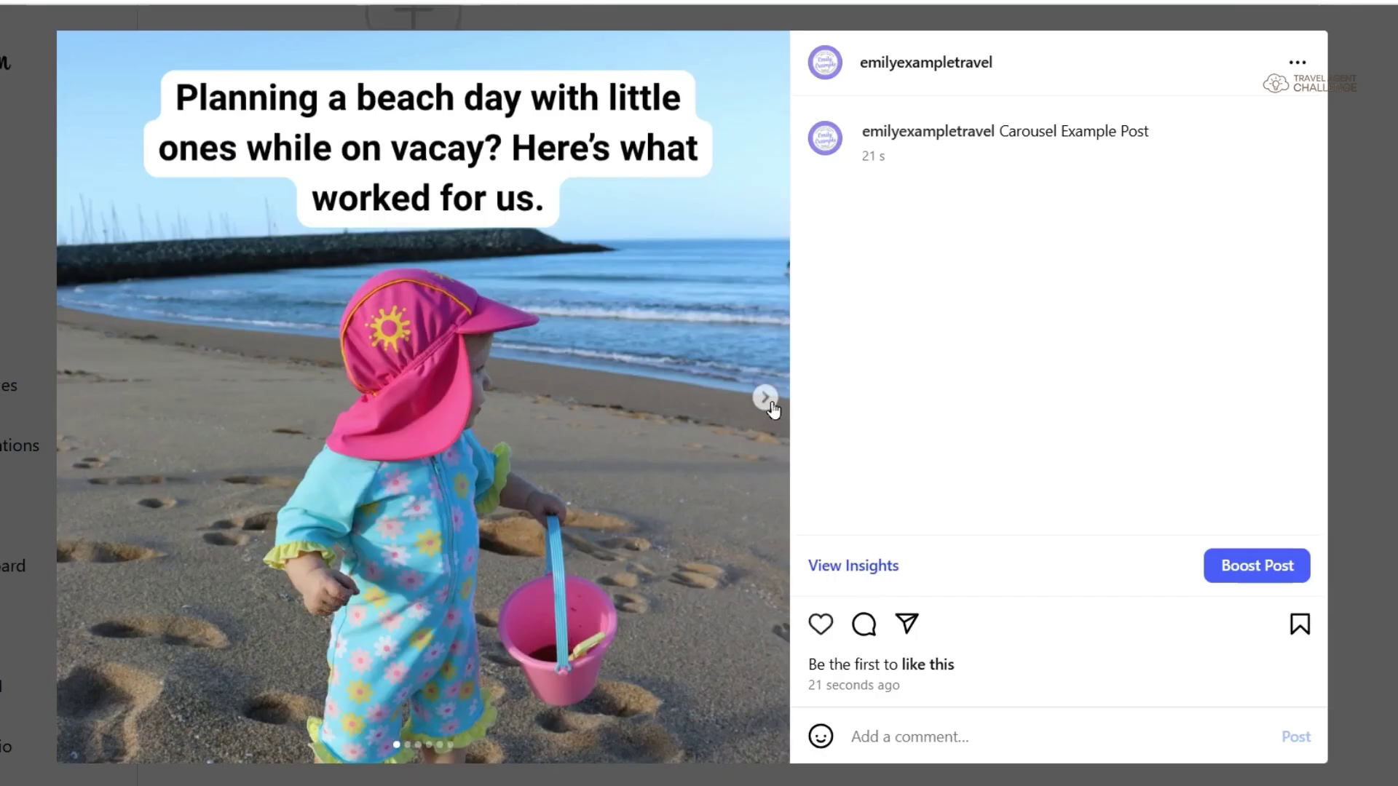
Step: Advance the example beach-day carousel slide by slide to its sixth, final slide
{"action": "left_click", "coordinate": [766, 399]}
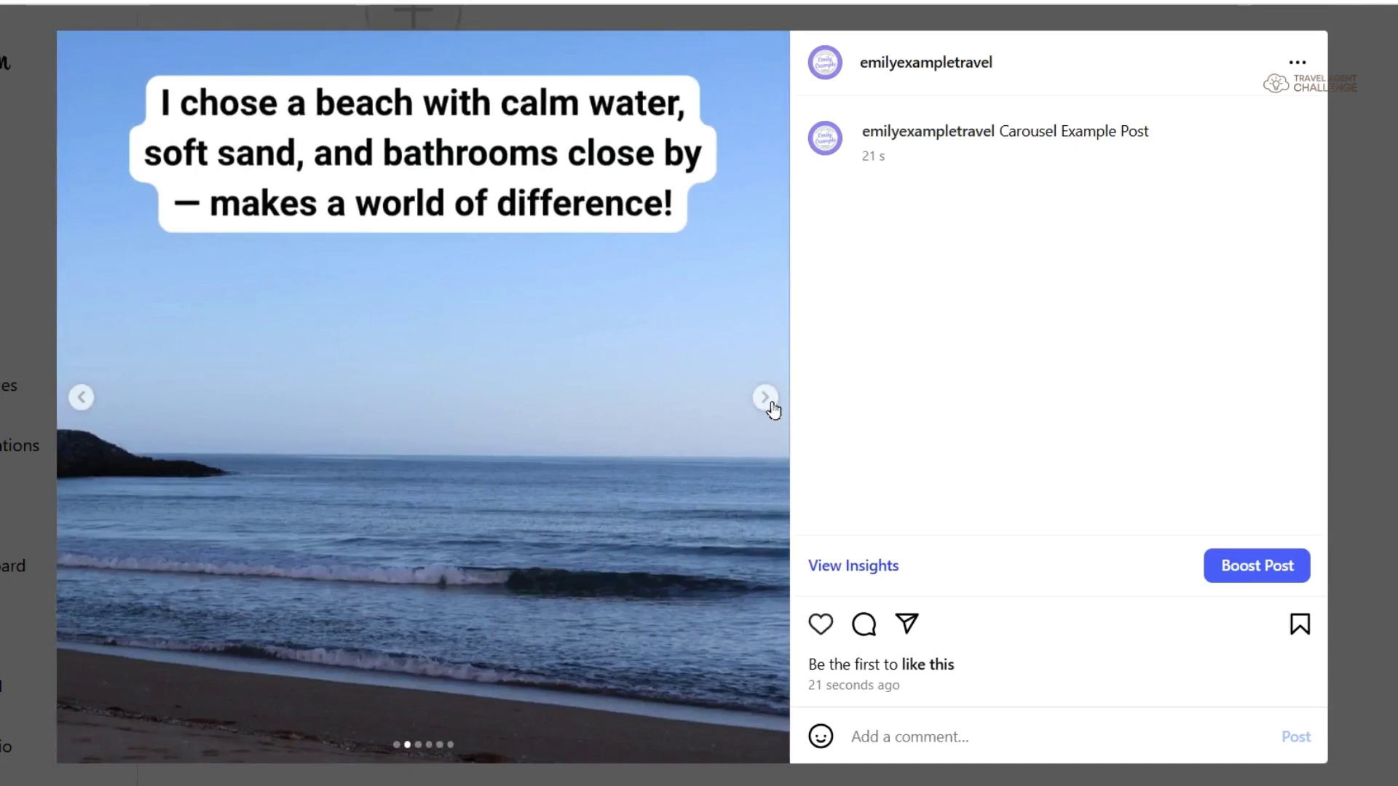
{"action": "left_click", "coordinate": [766, 398]}
{"action": "left_click", "coordinate": [766, 399]}
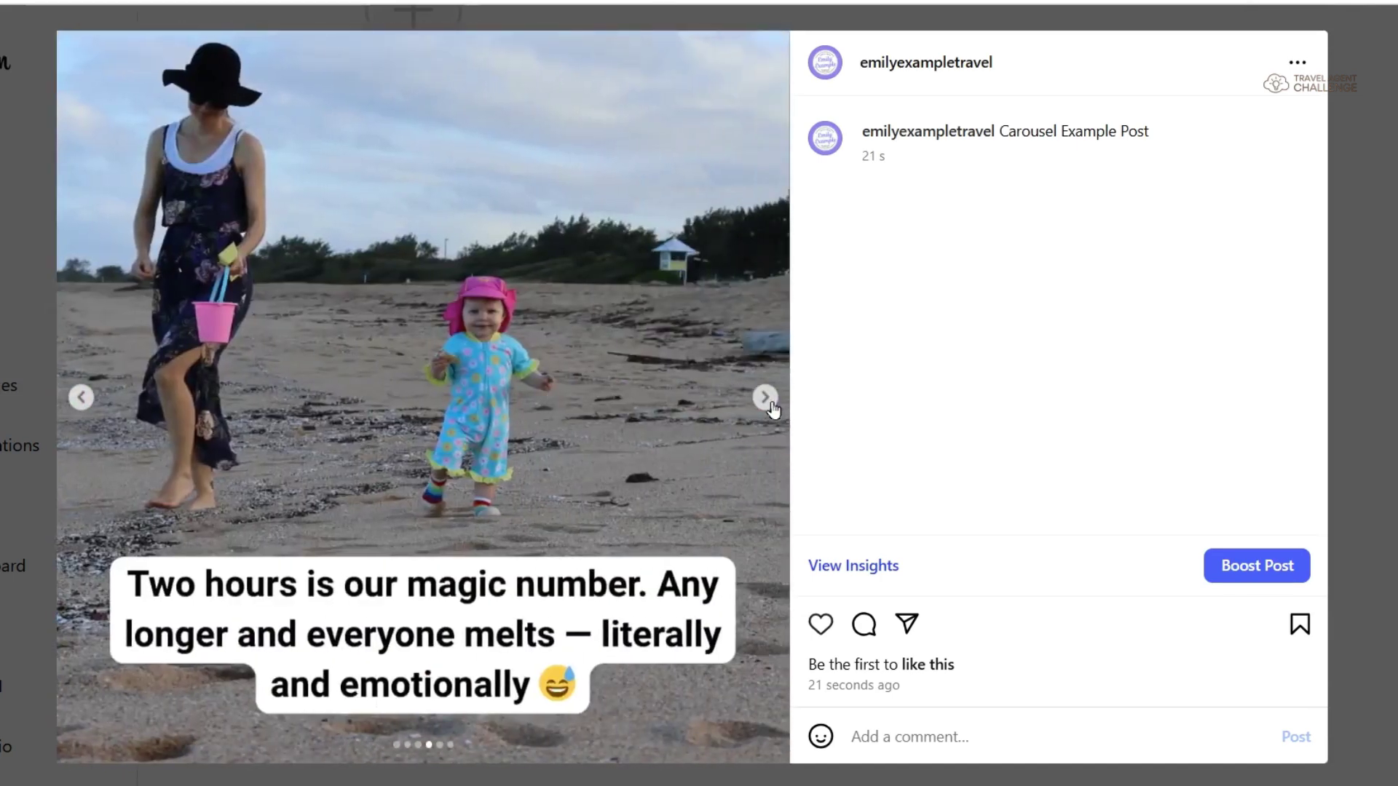
{"action": "left_click", "coordinate": [766, 398]}
{"action": "left_click", "coordinate": [766, 398]}
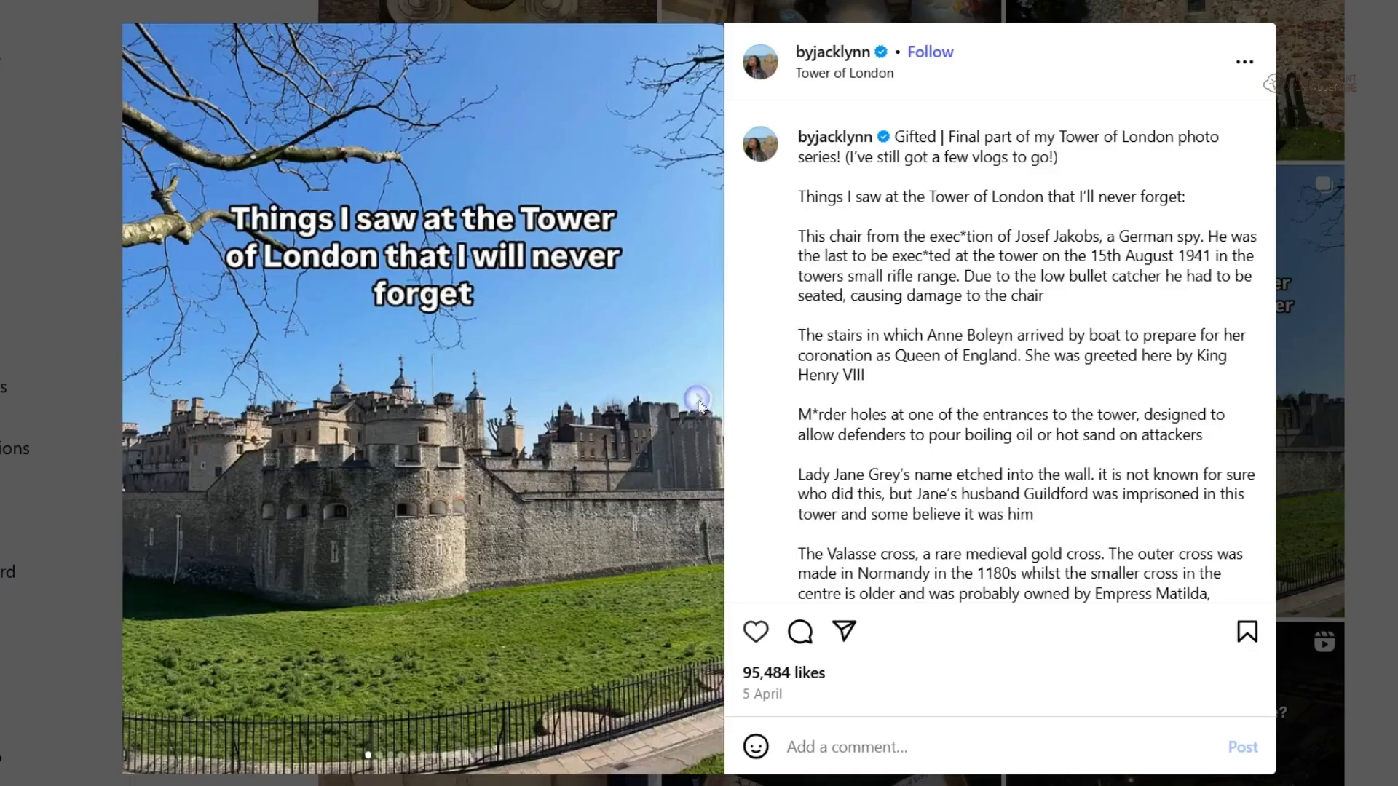
Step: Advance the Tower of London carousel past the chair and St John's Chapel slides to the end
{"action": "left_click", "coordinate": [699, 401]}
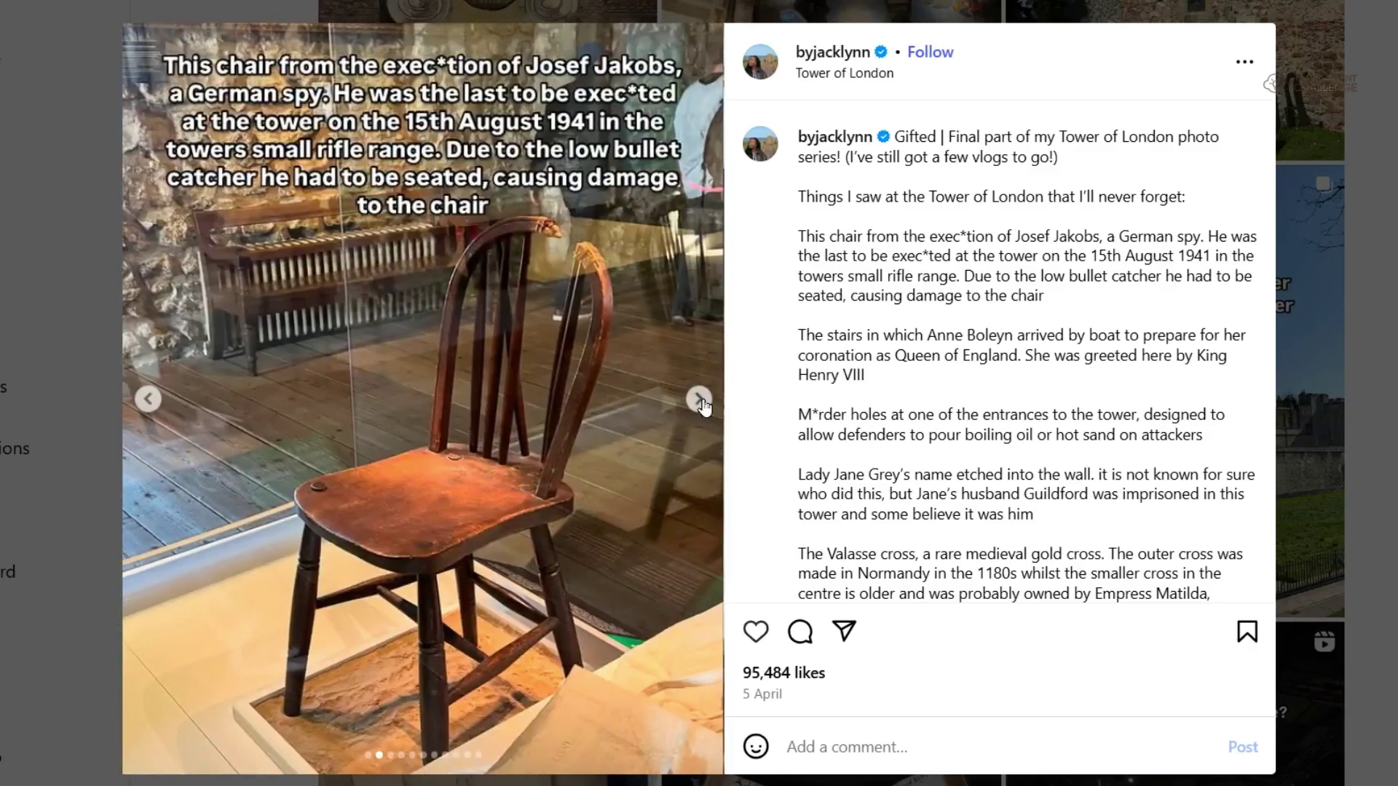
{"action": "left_click", "coordinate": [699, 401]}
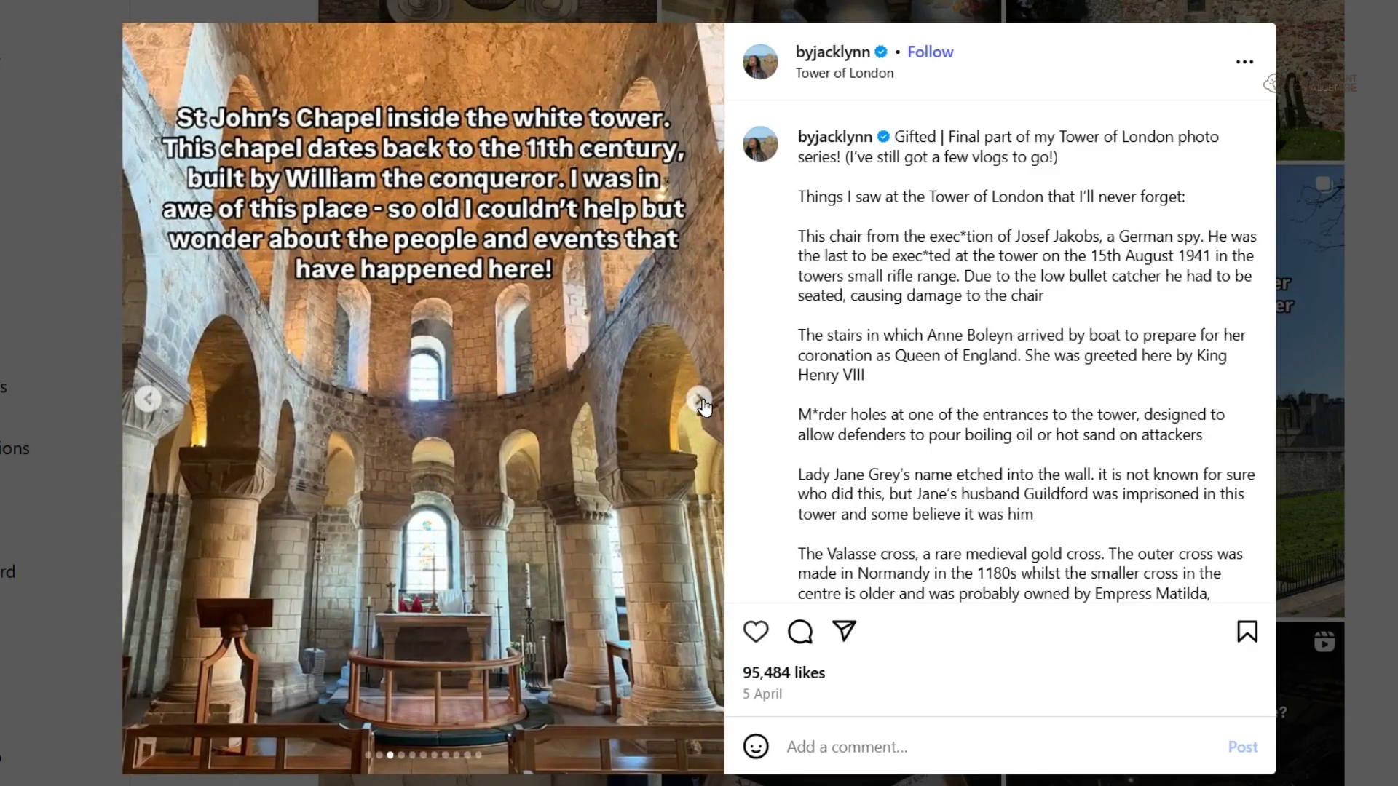
{"action": "left_click", "coordinate": [699, 400]}
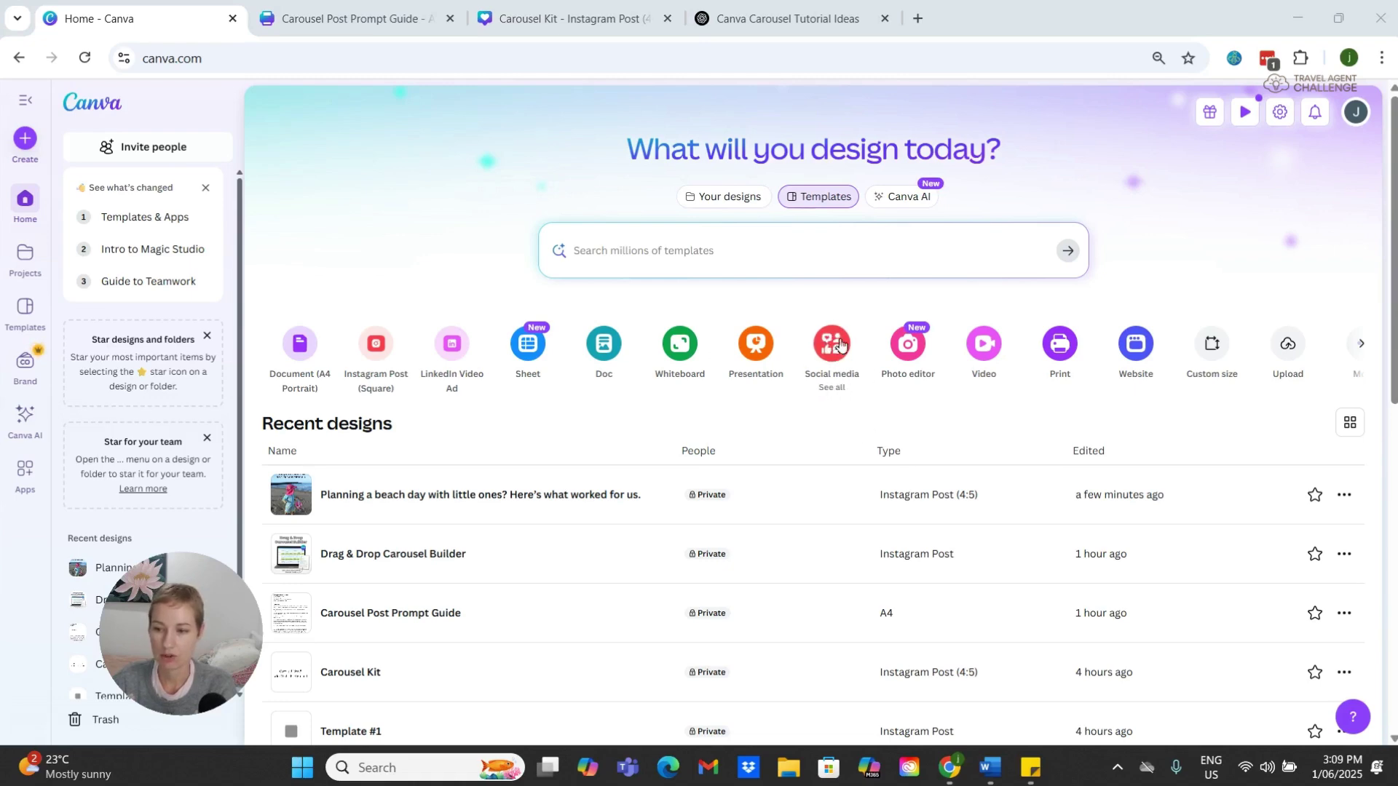
Step: Create an Instagram Post (4:5) design from the Social media Instagram formats
{"action": "left_click", "coordinate": [841, 348]}
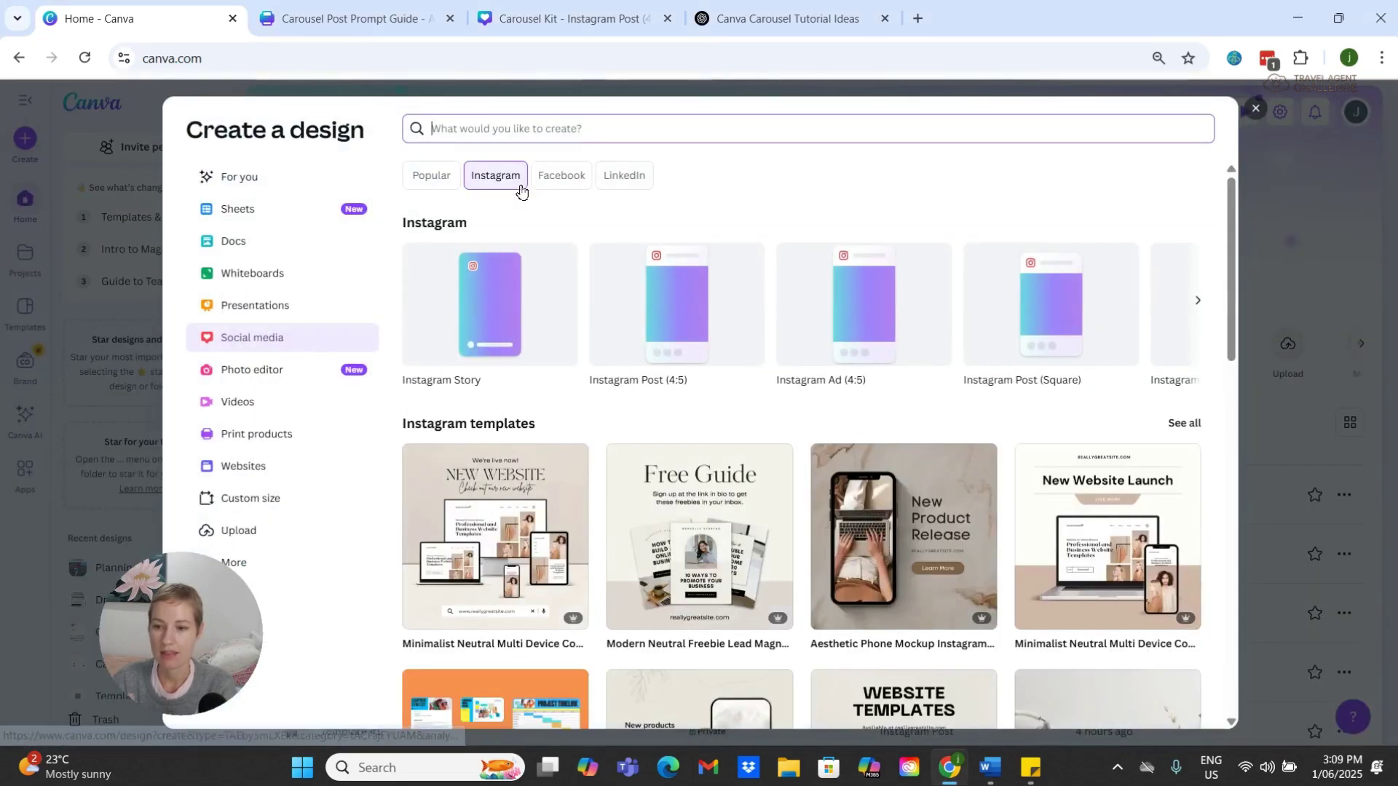
{"action": "left_click", "coordinate": [517, 181]}
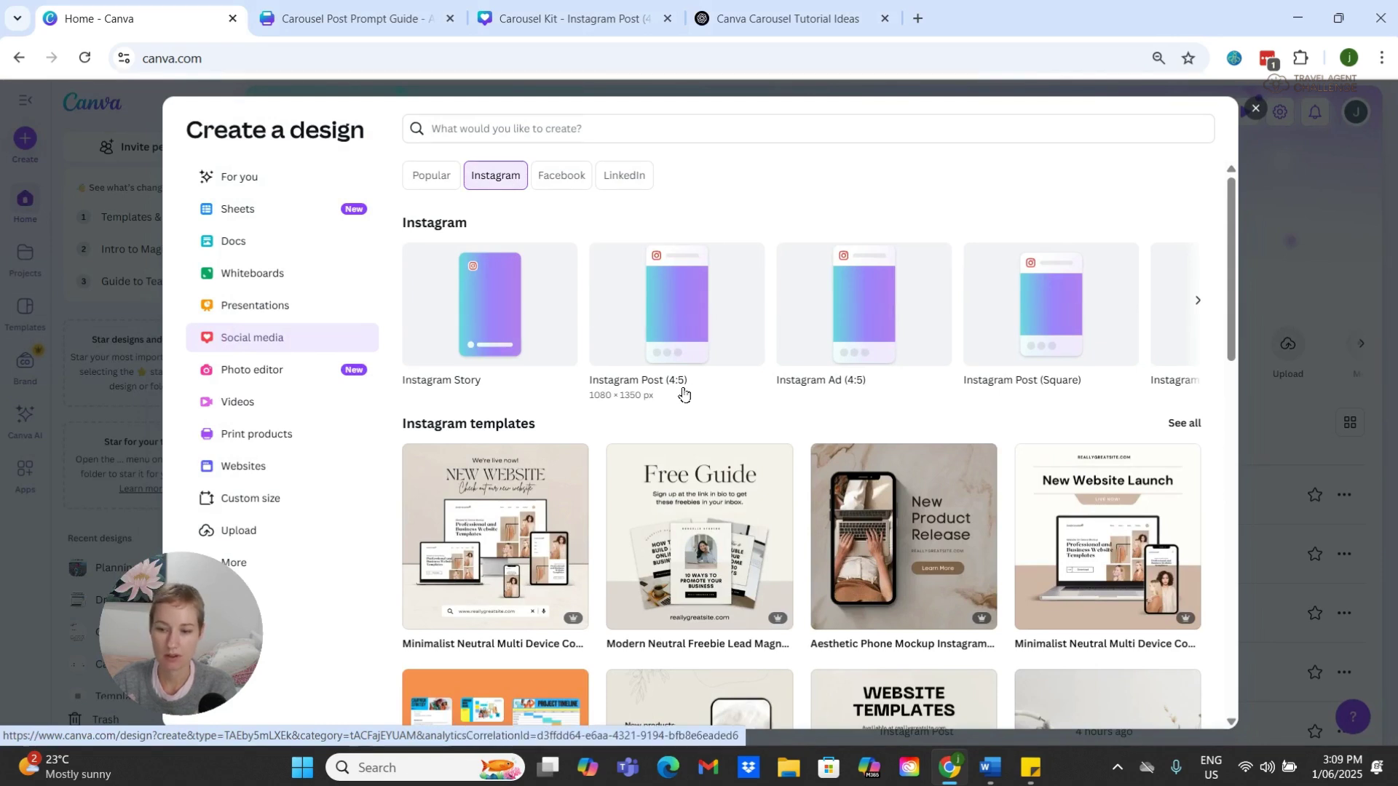
{"action": "left_click", "coordinate": [681, 338]}
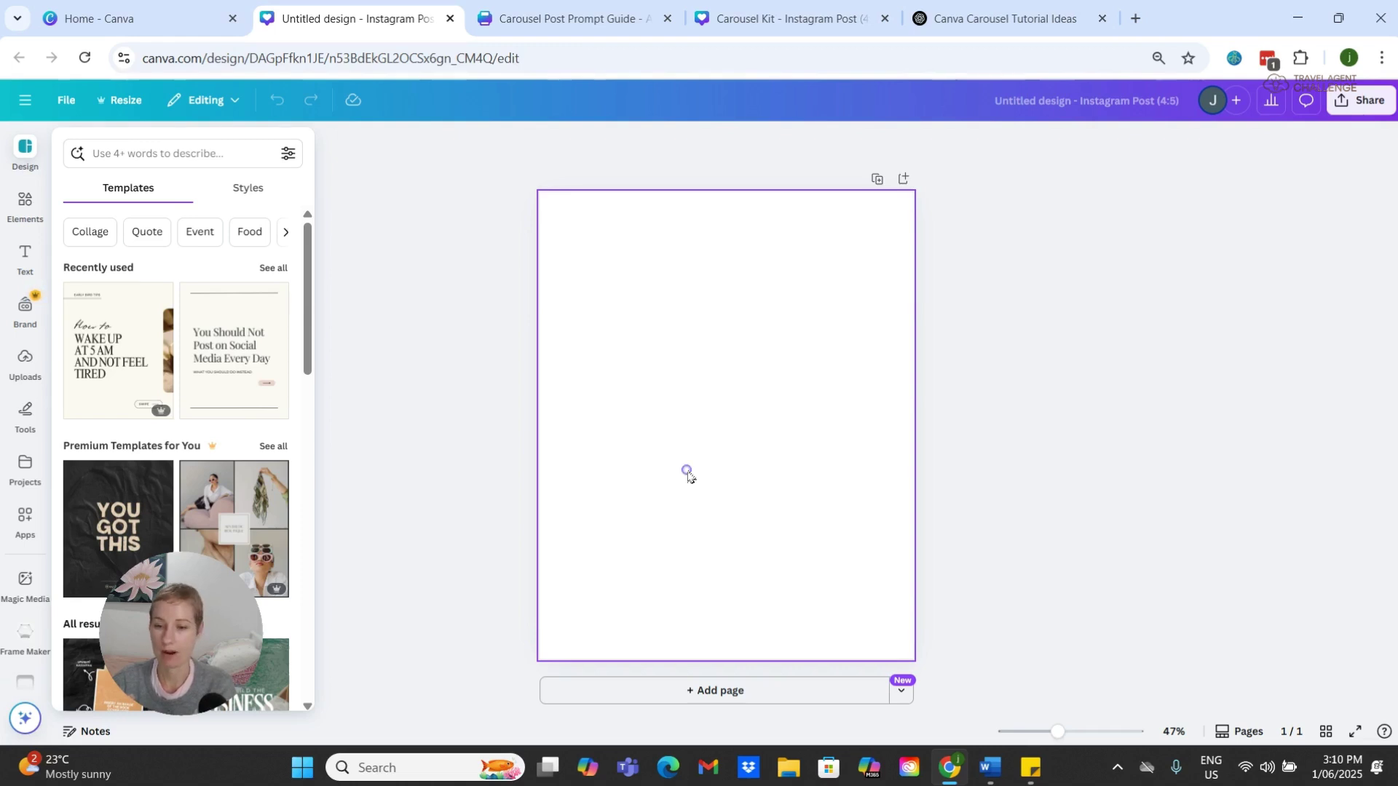
Step: Add a landscape picture frame from the Elements Frame collection to the page
{"action": "left_click", "coordinate": [688, 477]}
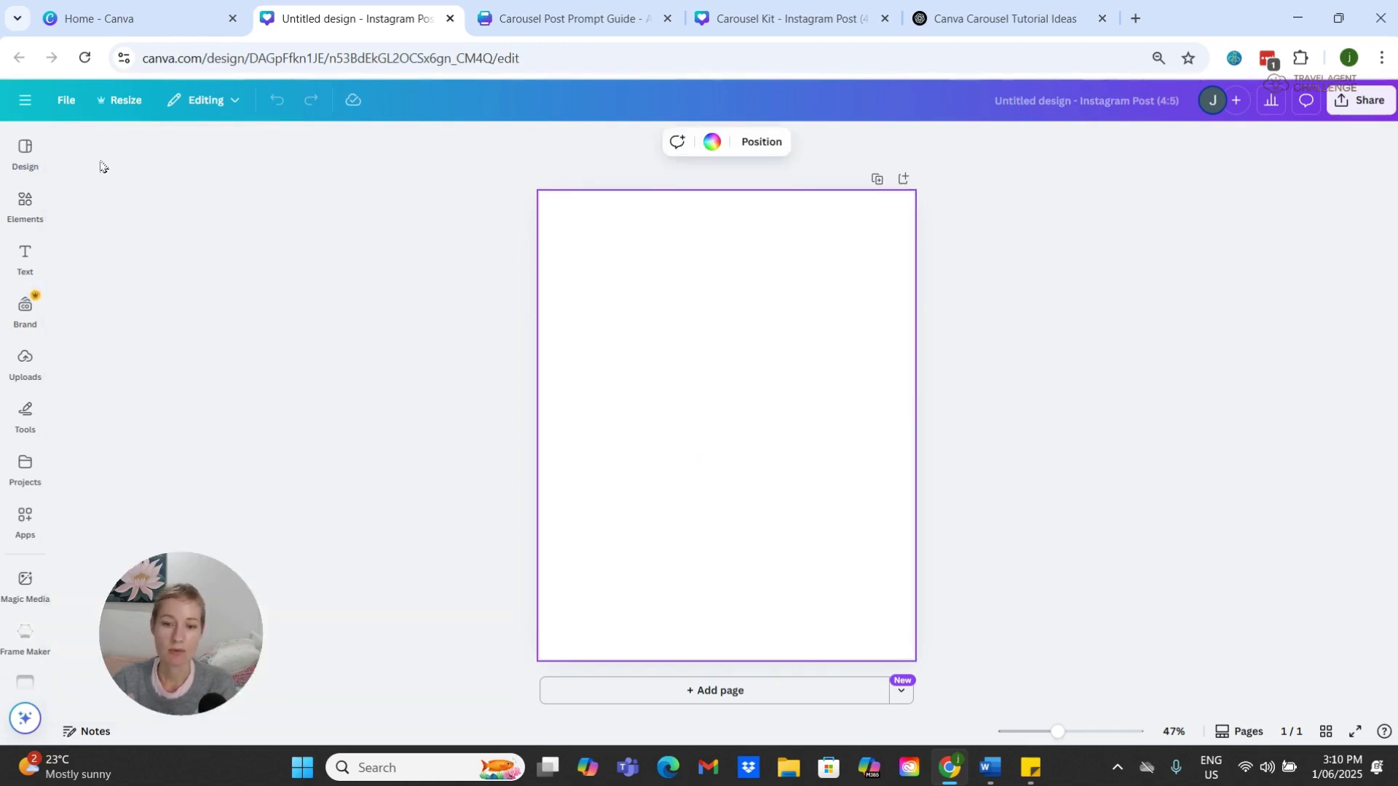
{"action": "left_click", "coordinate": [40, 193]}
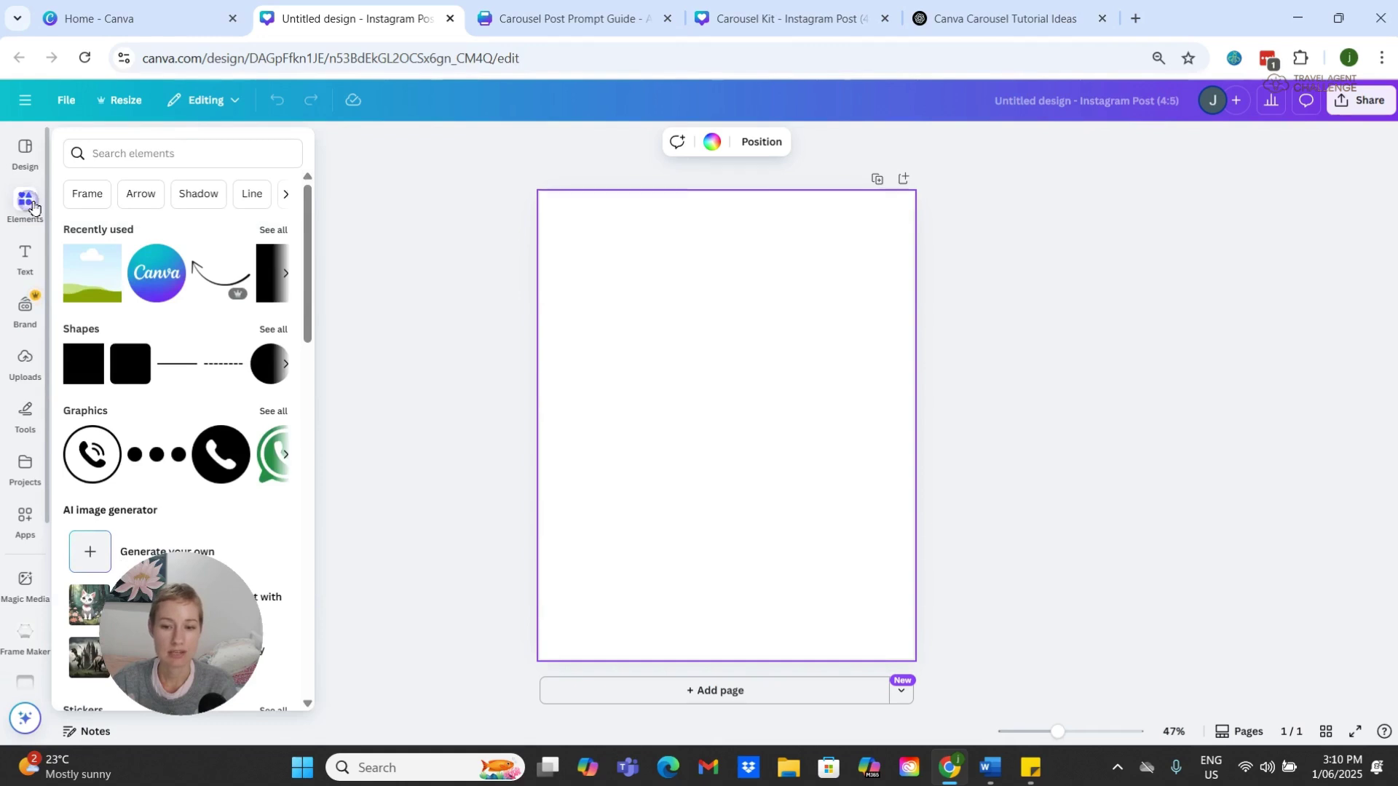
{"action": "left_click", "coordinate": [93, 190]}
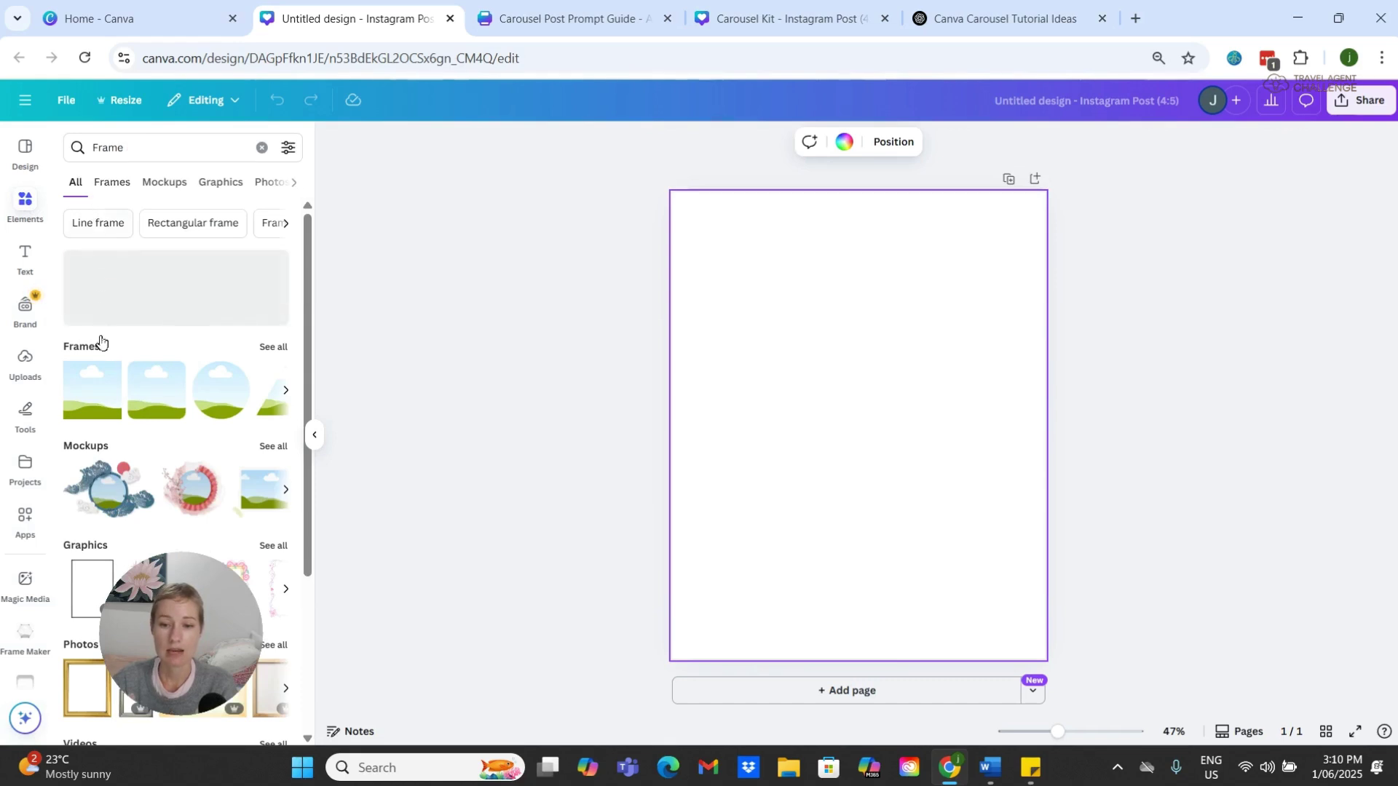
{"action": "left_click", "coordinate": [91, 393]}
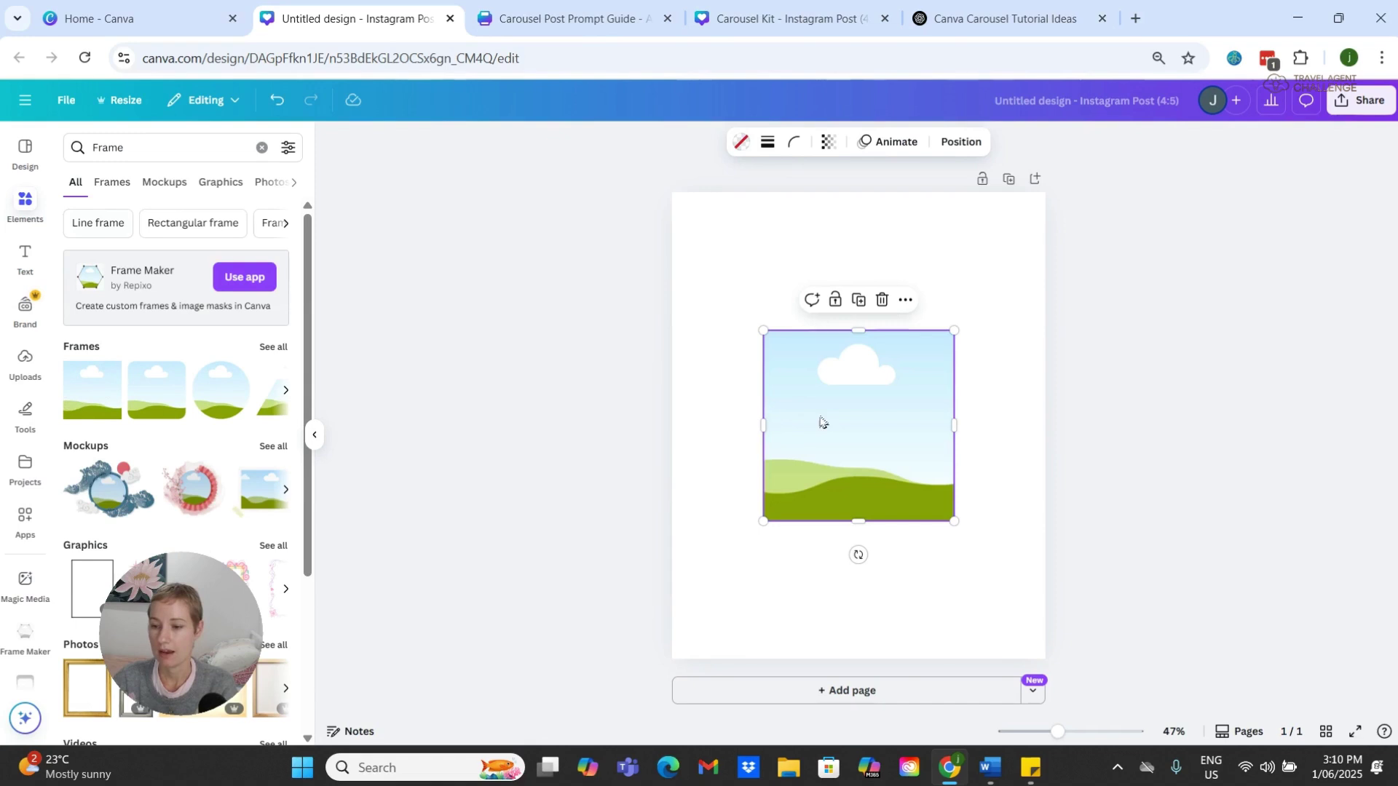
Step: Move and stretch the frame so it covers the entire page
{"action": "left_click_drag", "start_coordinate": [821, 418], "coordinate": [728, 280]}
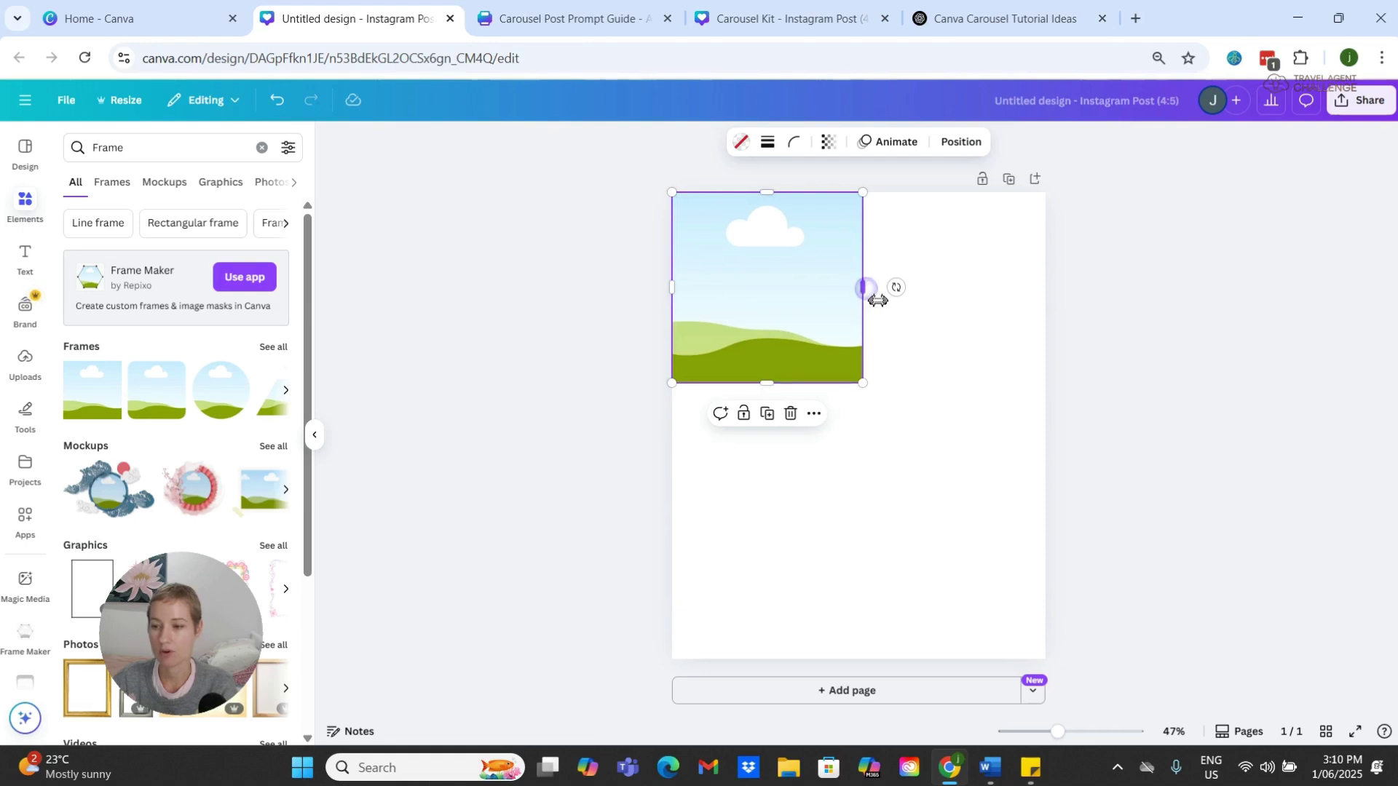
{"action": "left_click_drag", "start_coordinate": [867, 291], "coordinate": [1054, 306]}
{"action": "left_click_drag", "start_coordinate": [877, 393], "coordinate": [889, 668]}
{"action": "left_click", "coordinate": [1081, 574]}
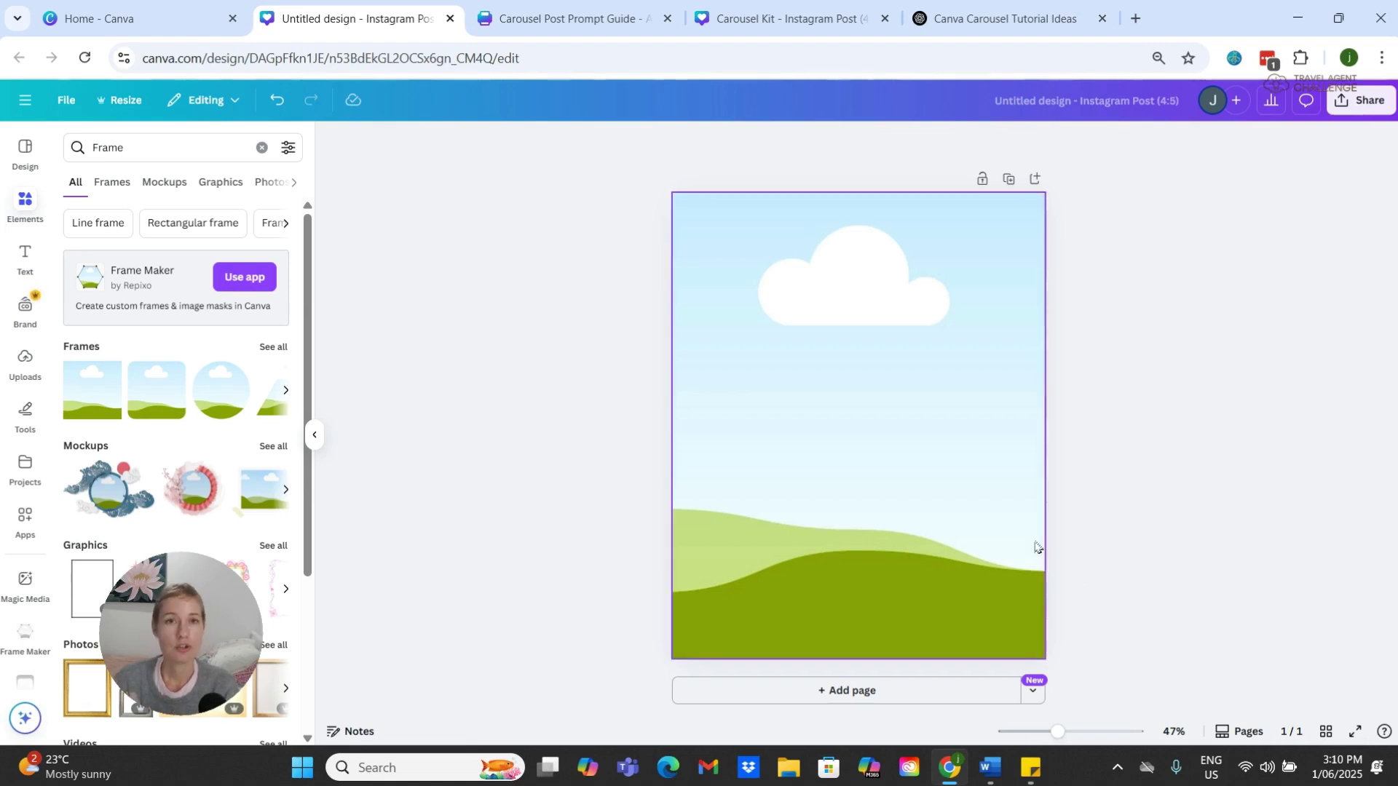
Step: Add a 'Your paragraph text' box and set its font to Roboto Bold
{"action": "left_click", "coordinate": [25, 258]}
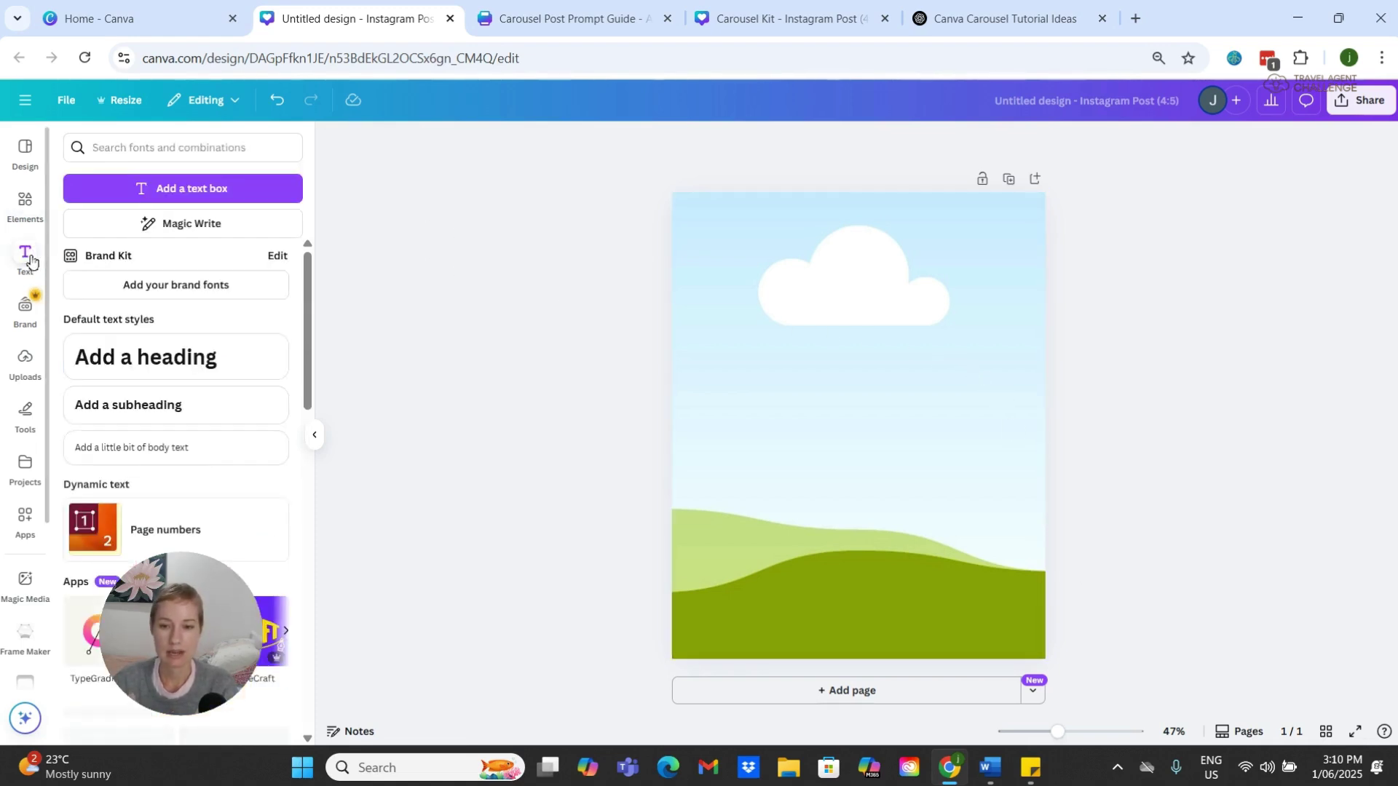
{"action": "left_click", "coordinate": [187, 188]}
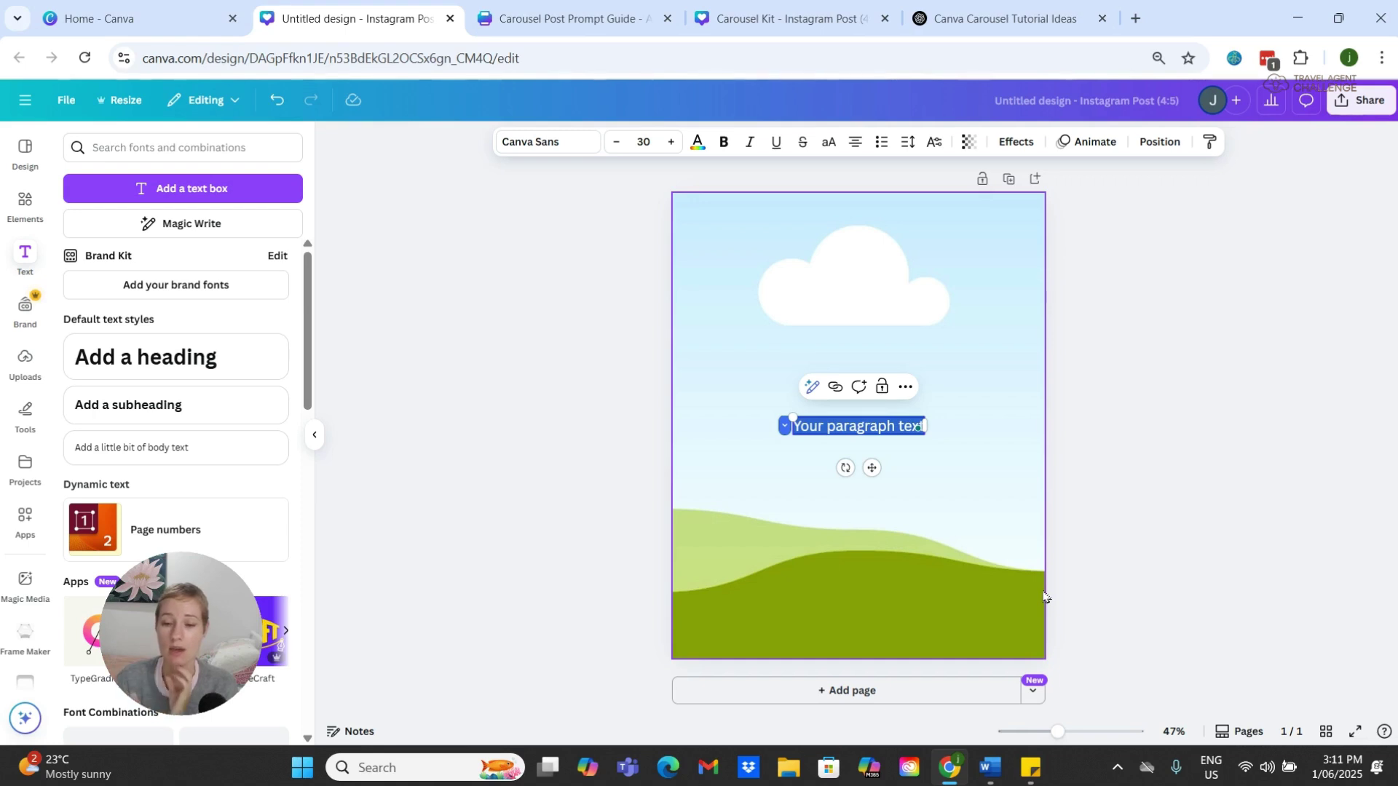
{"action": "left_click", "coordinate": [559, 143]}
{"action": "left_click", "coordinate": [187, 212]}
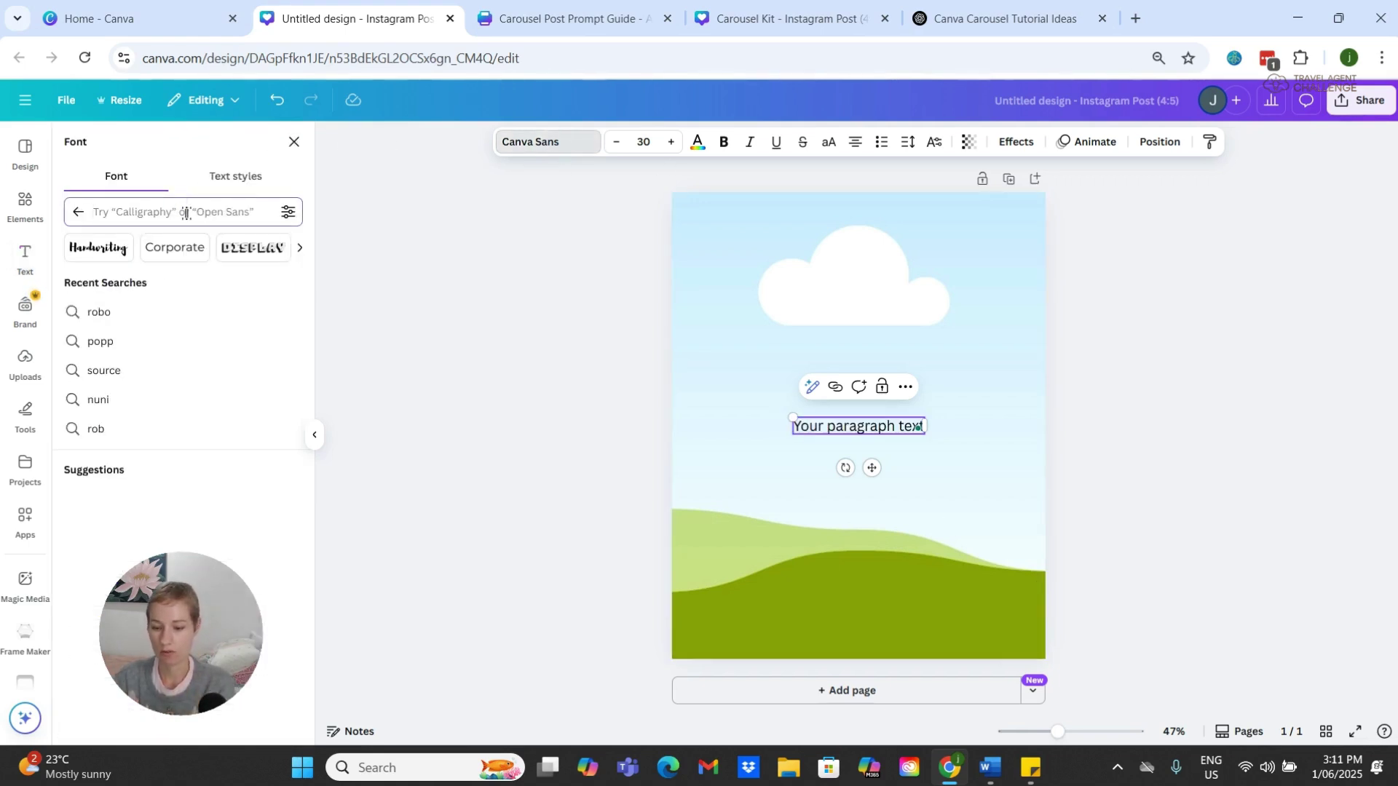
{"action": "type", "text": "robot"}
{"action": "left_click", "coordinate": [103, 284]}
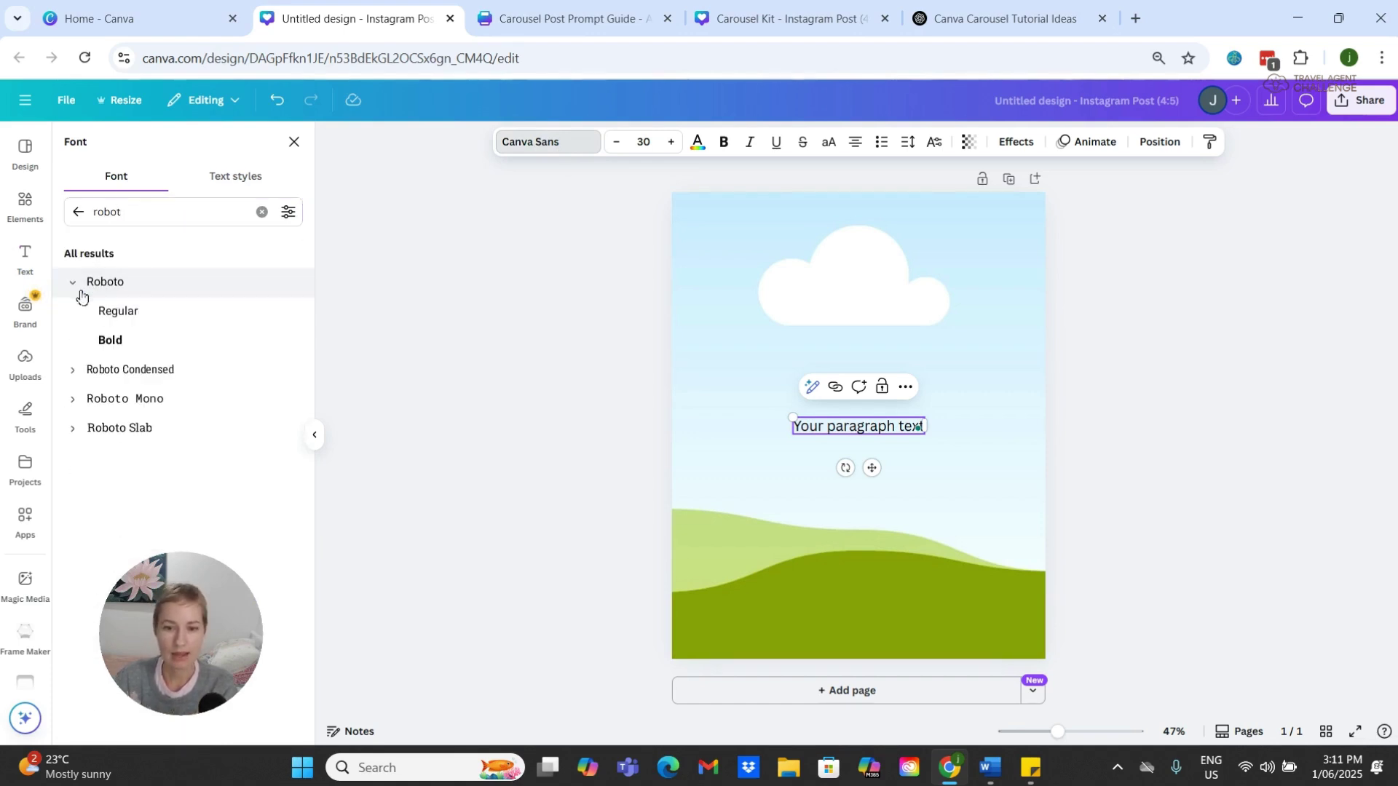
{"action": "left_click", "coordinate": [112, 347]}
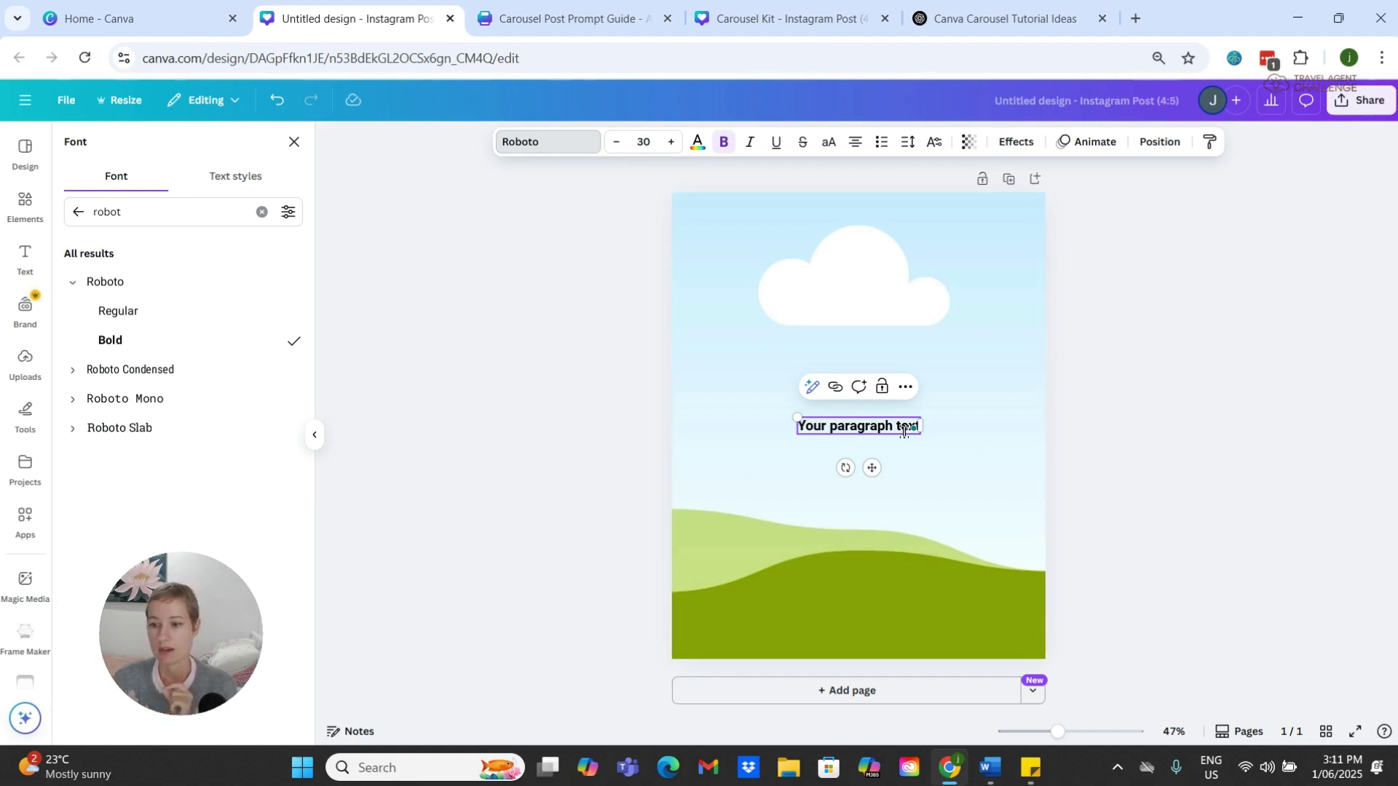
{"action": "double_click", "coordinate": [905, 431]}
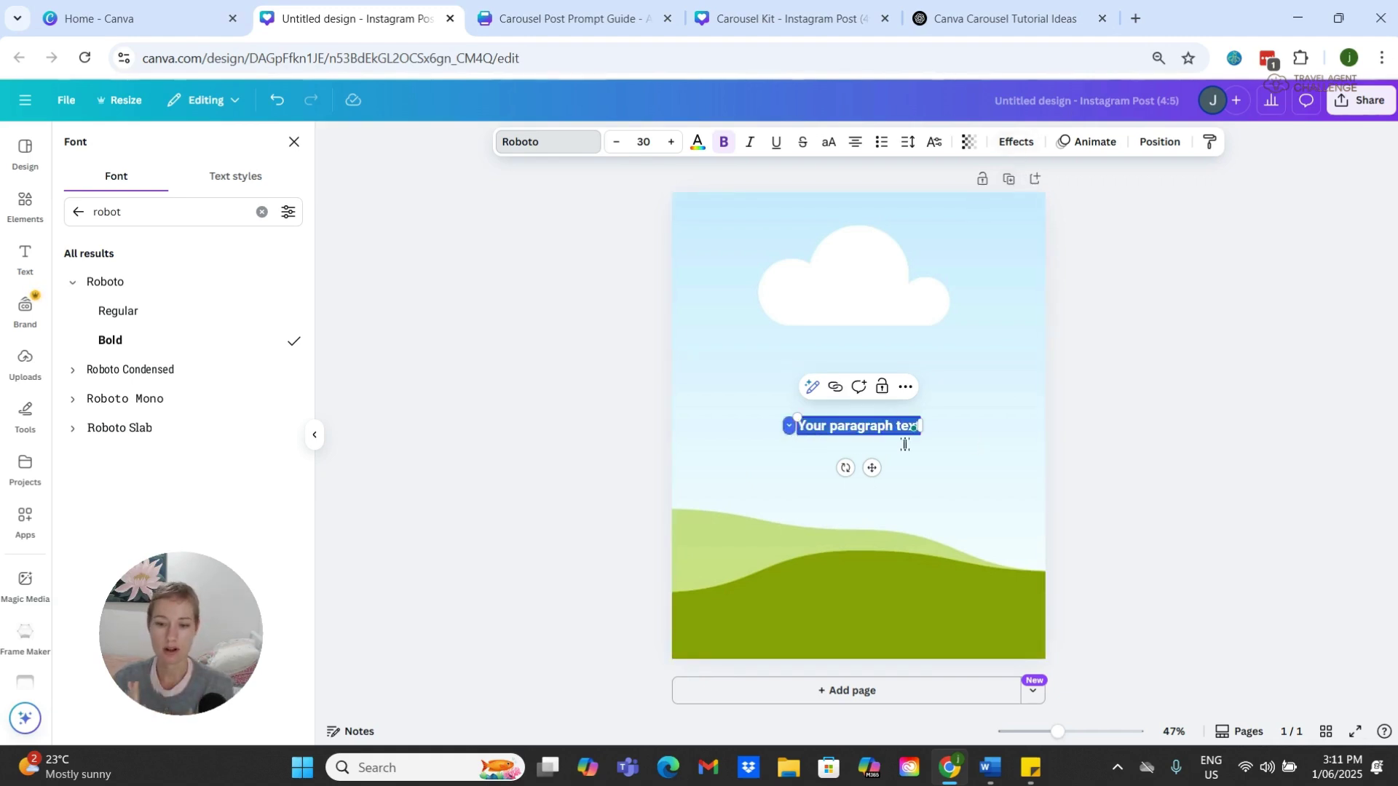
Step: Apply the Background text effect to the caption with a white background colour
{"action": "left_click", "coordinate": [1019, 144]}
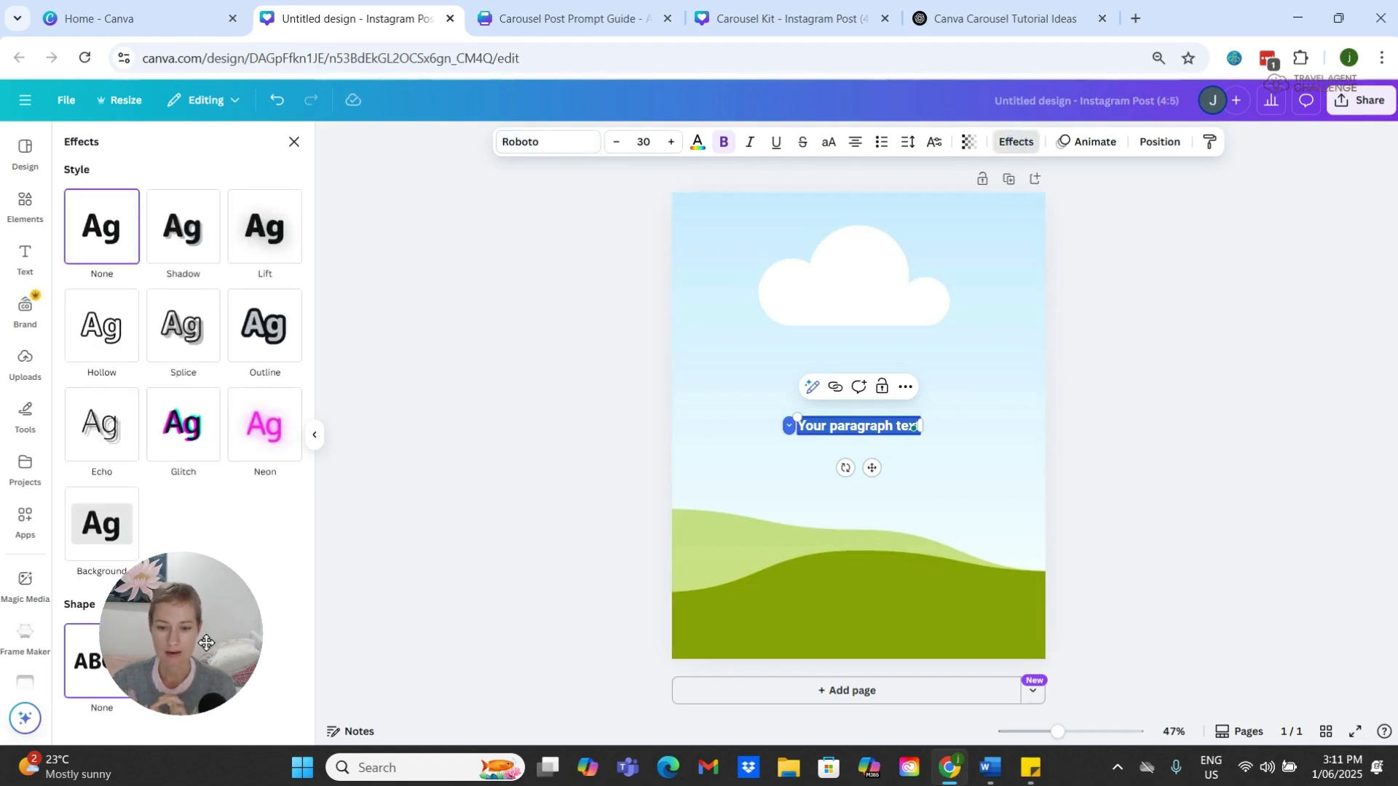
{"action": "left_click_drag", "start_coordinate": [206, 642], "coordinate": [334, 651]}
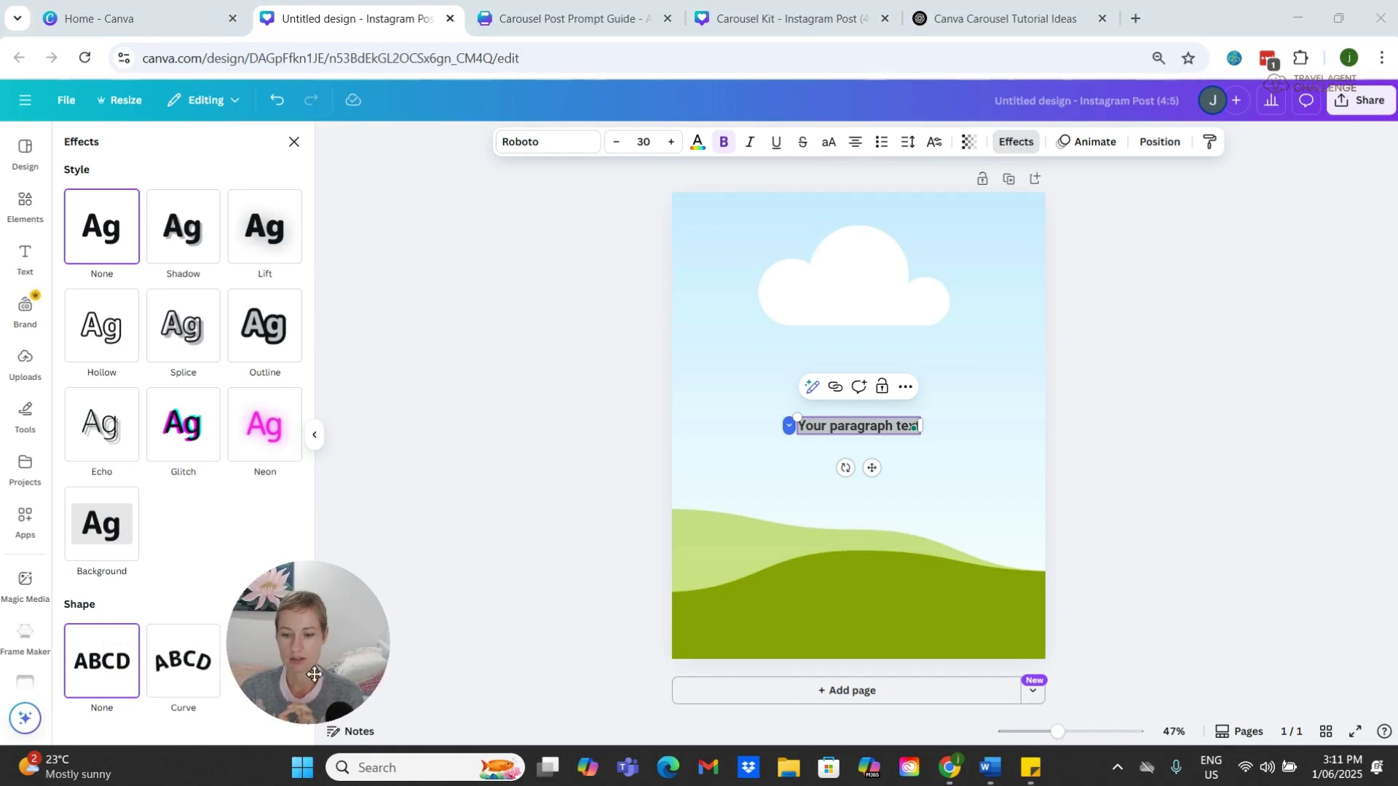
{"action": "left_click", "coordinate": [108, 526]}
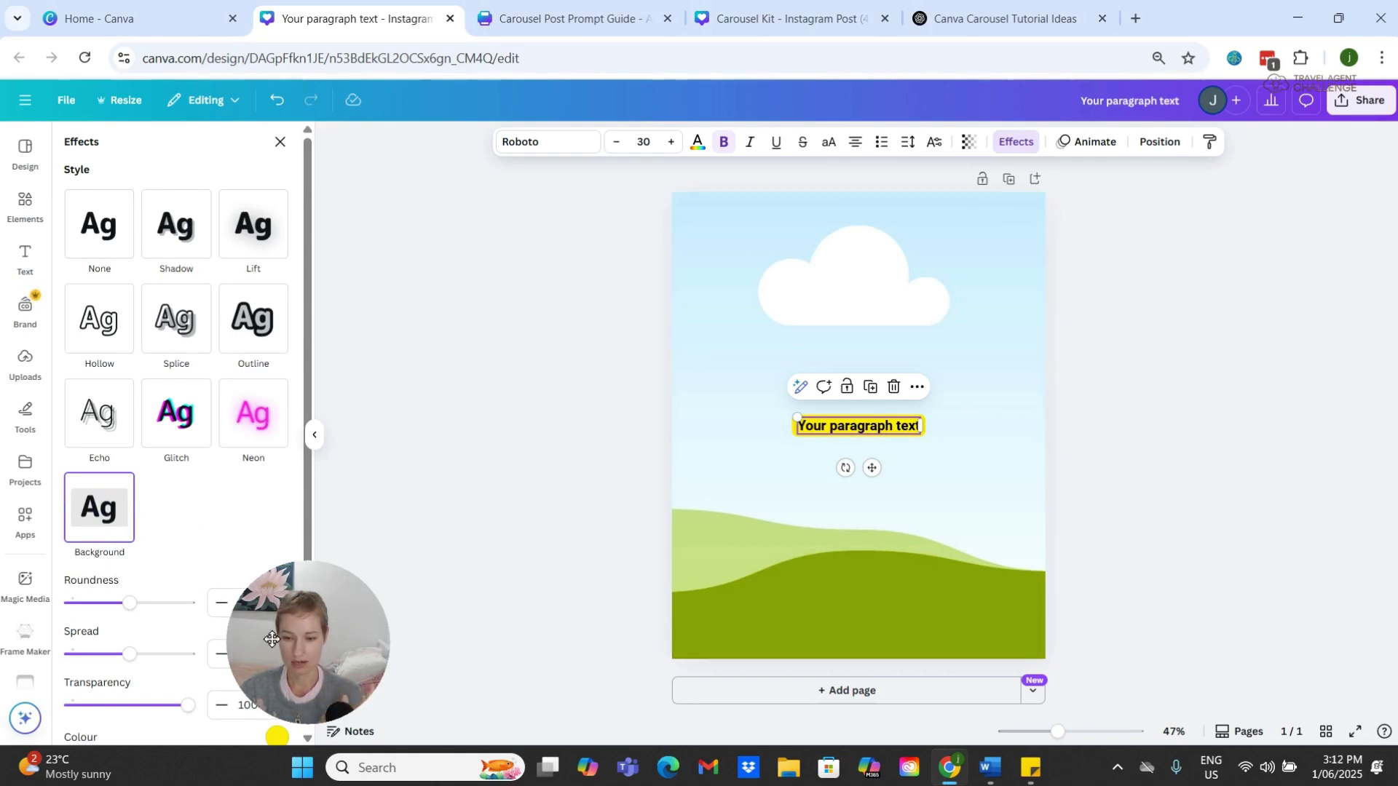
{"action": "left_click_drag", "start_coordinate": [285, 639], "coordinate": [392, 639]}
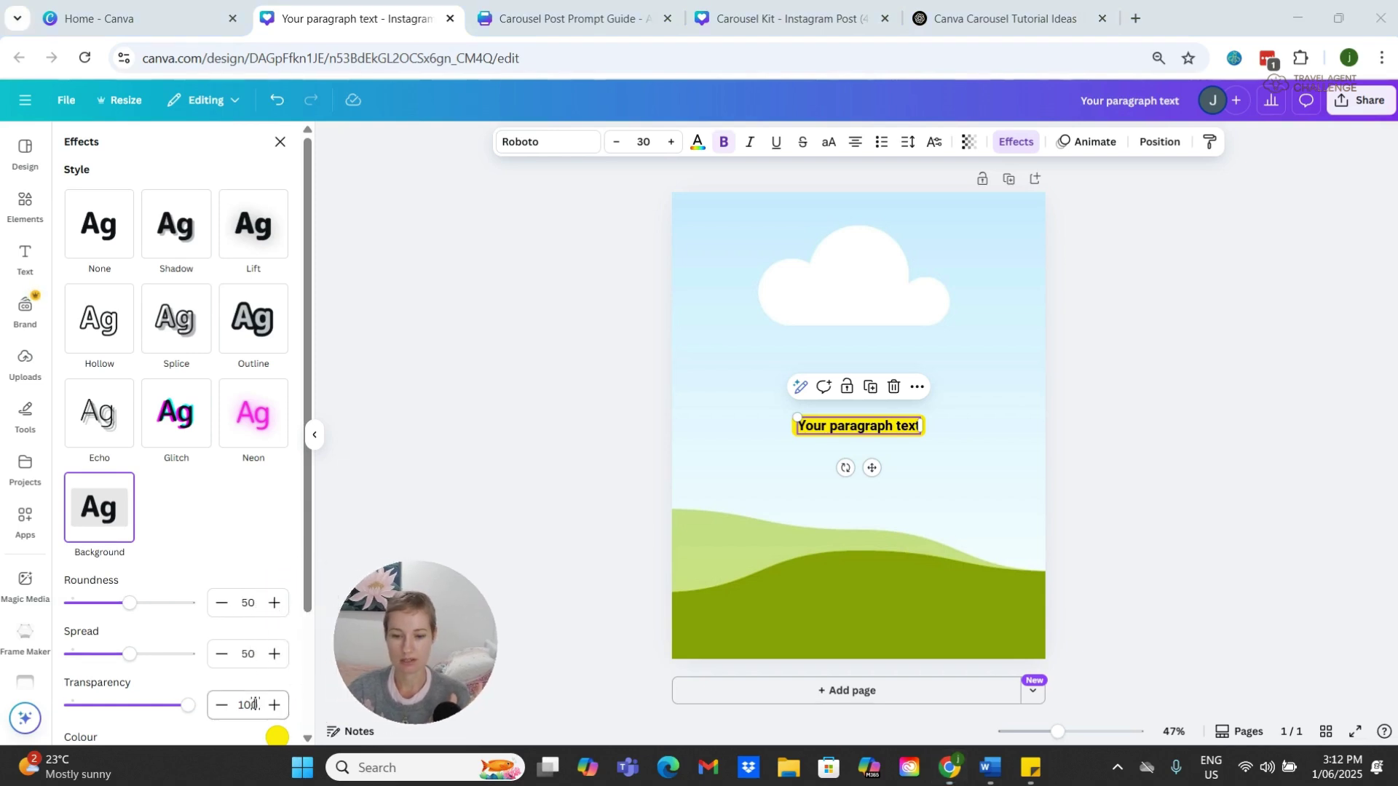
{"action": "scroll", "coordinate": [254, 703], "scroll_direction": "down", "scroll_amount": 1}
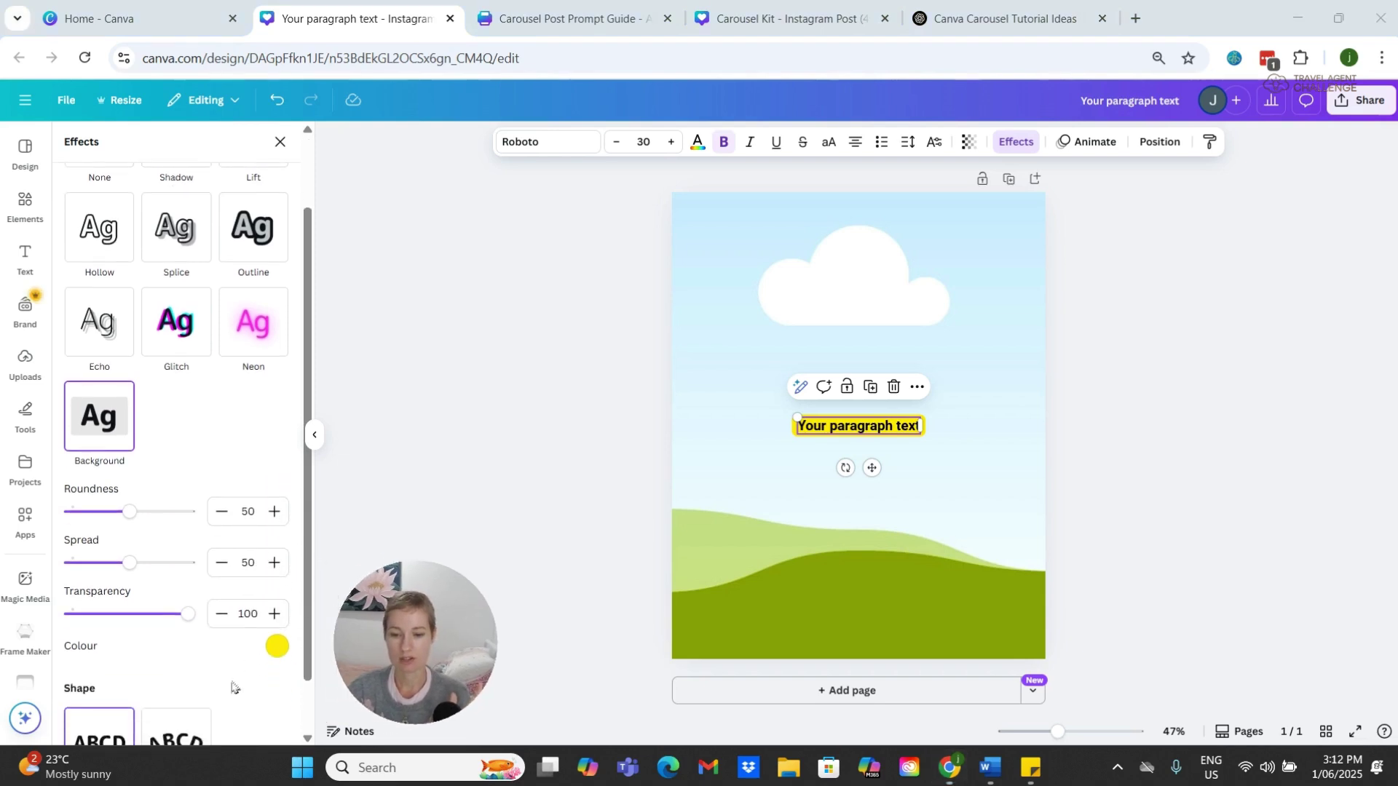
{"action": "left_click", "coordinate": [277, 647]}
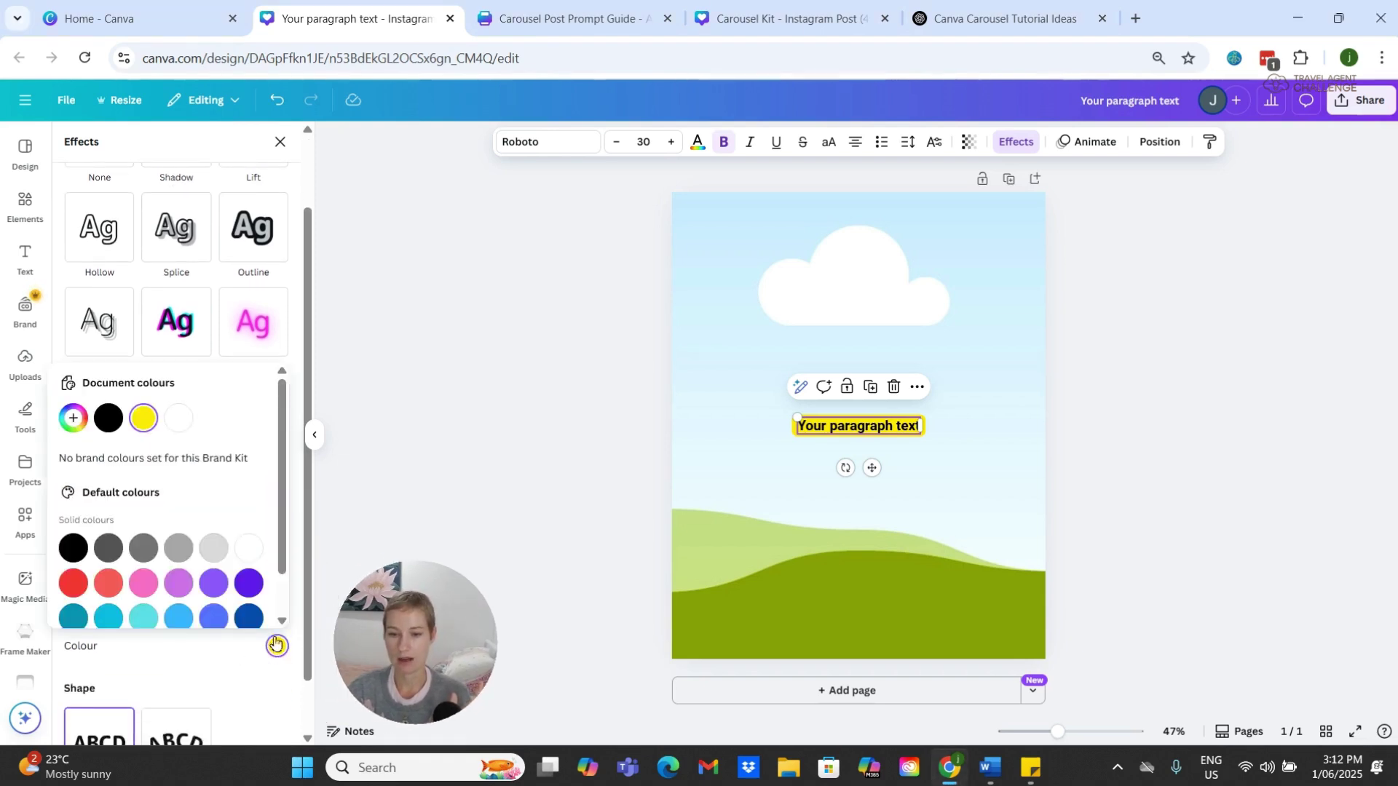
{"action": "left_click", "coordinate": [179, 420]}
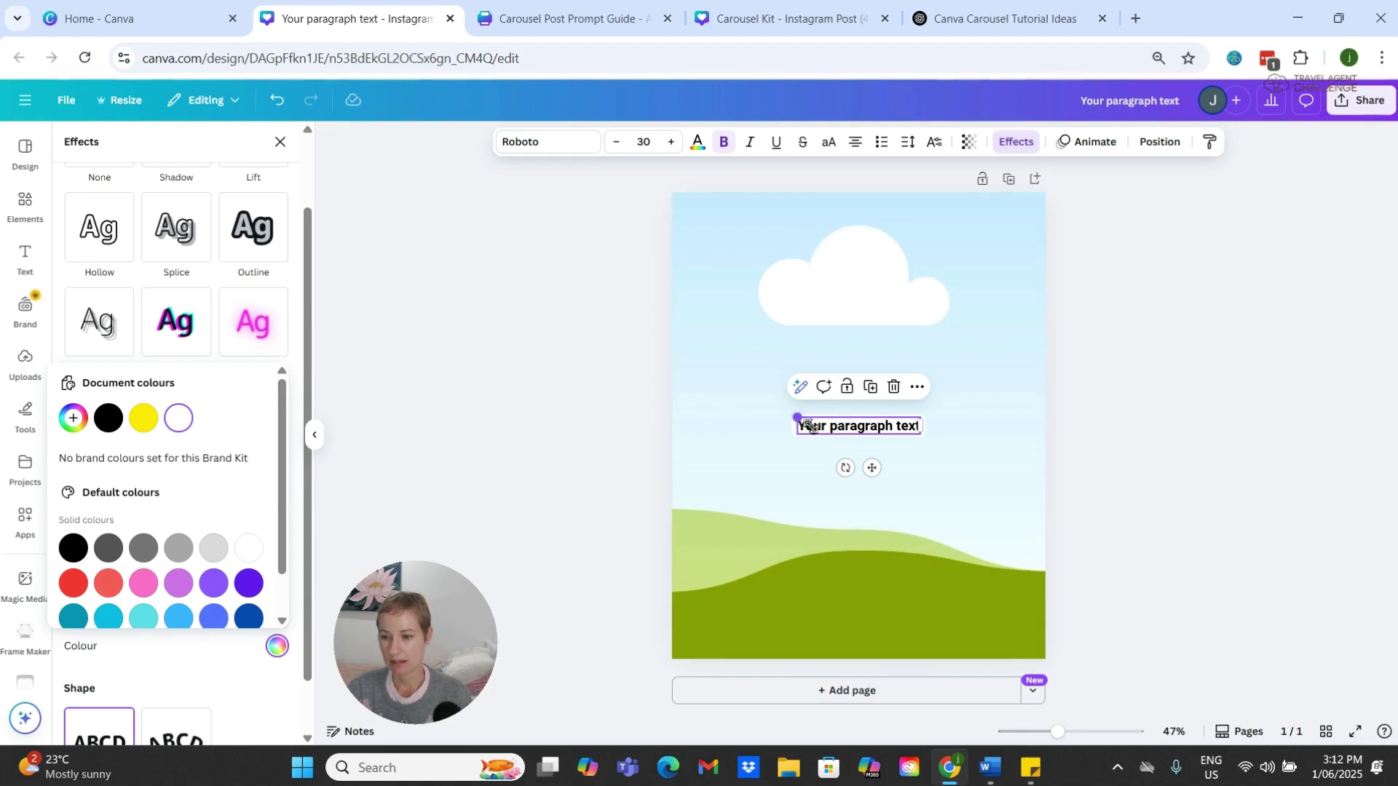
Step: Change the caption's font size from 30 to 40 and close the Effects panel
{"action": "left_click", "coordinate": [664, 150]}
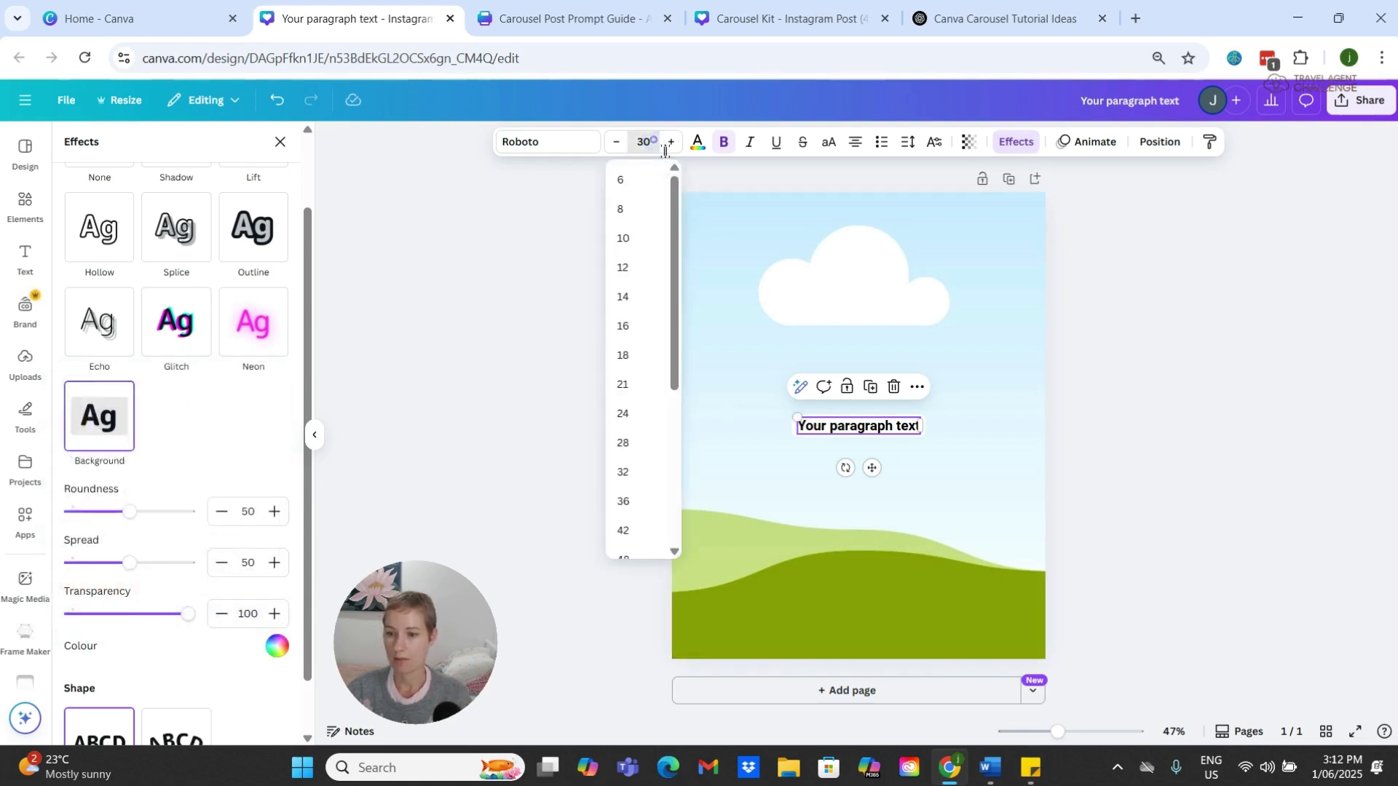
{"action": "left_click", "coordinate": [658, 150]}
{"action": "left_click", "coordinate": [654, 150]}
{"action": "type", "text": "40"}
{"action": "key", "text": "Return"}
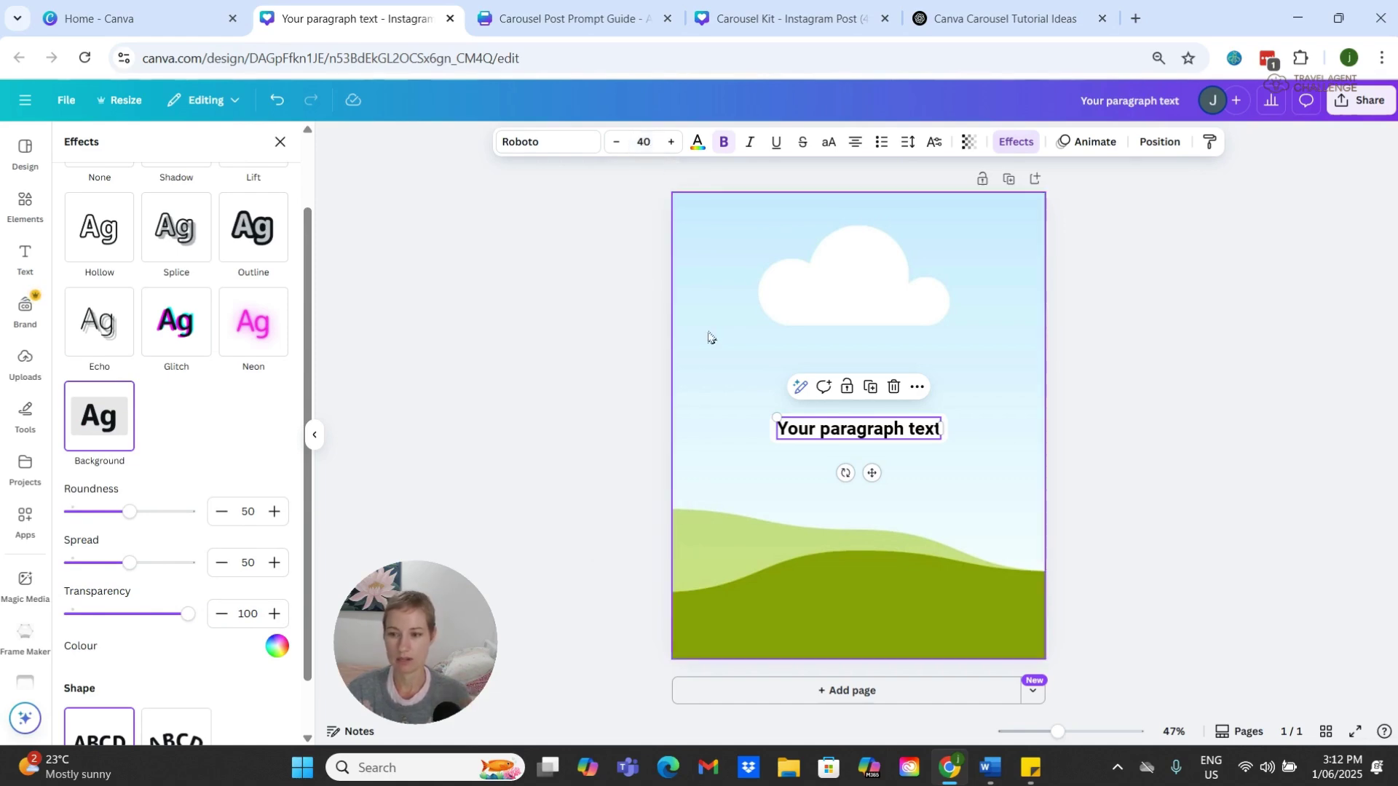
{"action": "key", "text": "Escape"}
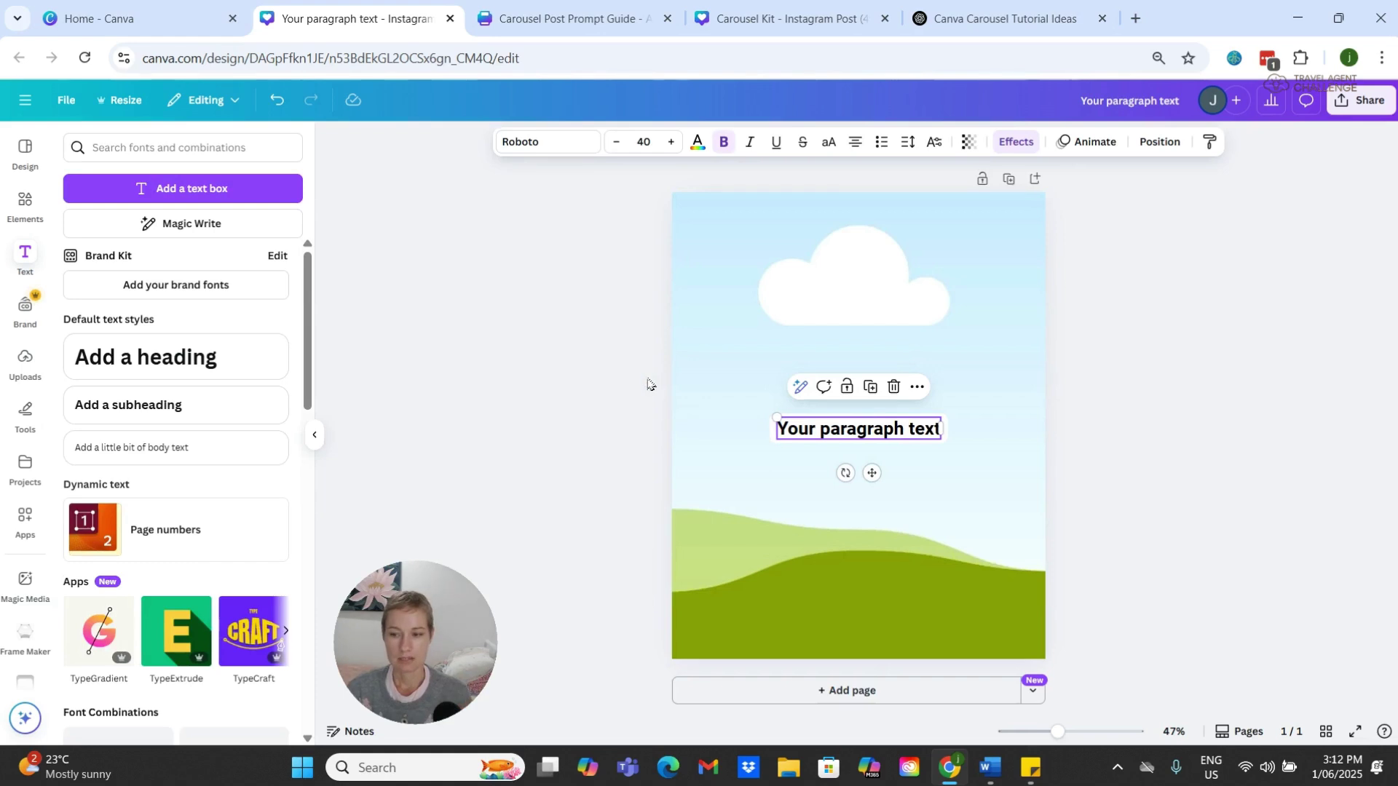
Step: Duplicate the page five times to make six pages, then return to page 1
{"action": "left_click", "coordinate": [1010, 181]}
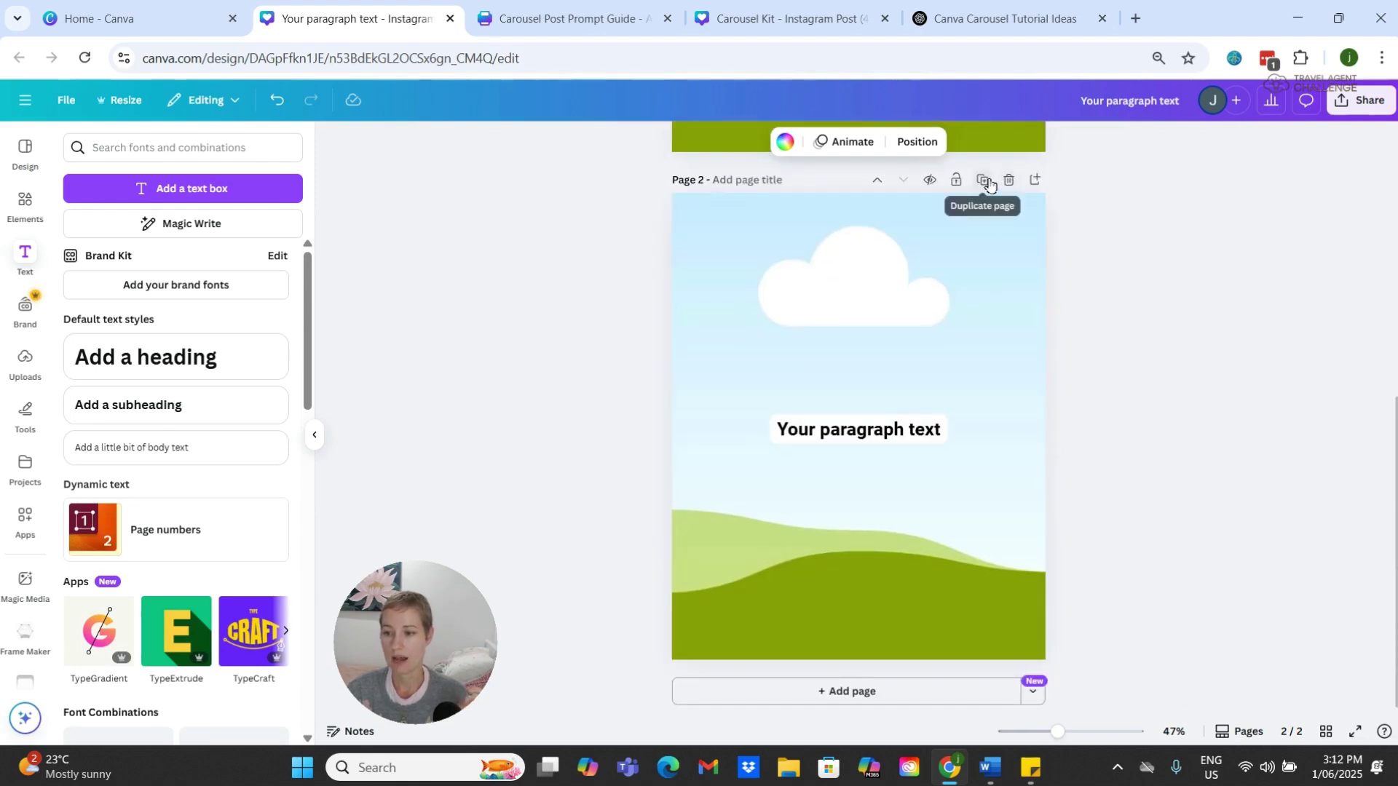
{"action": "left_click", "coordinate": [988, 181]}
{"action": "left_click", "coordinate": [989, 183]}
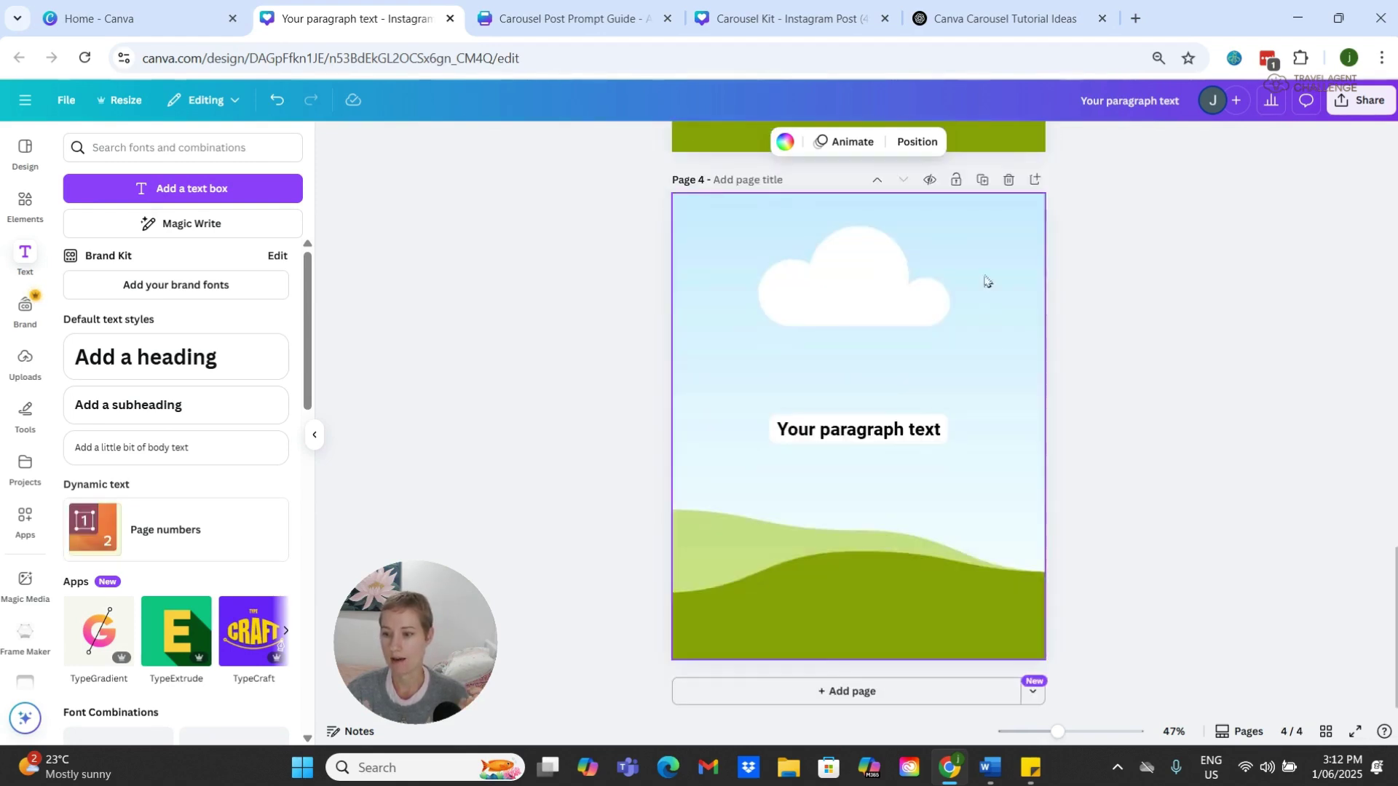
{"action": "left_click", "coordinate": [982, 180]}
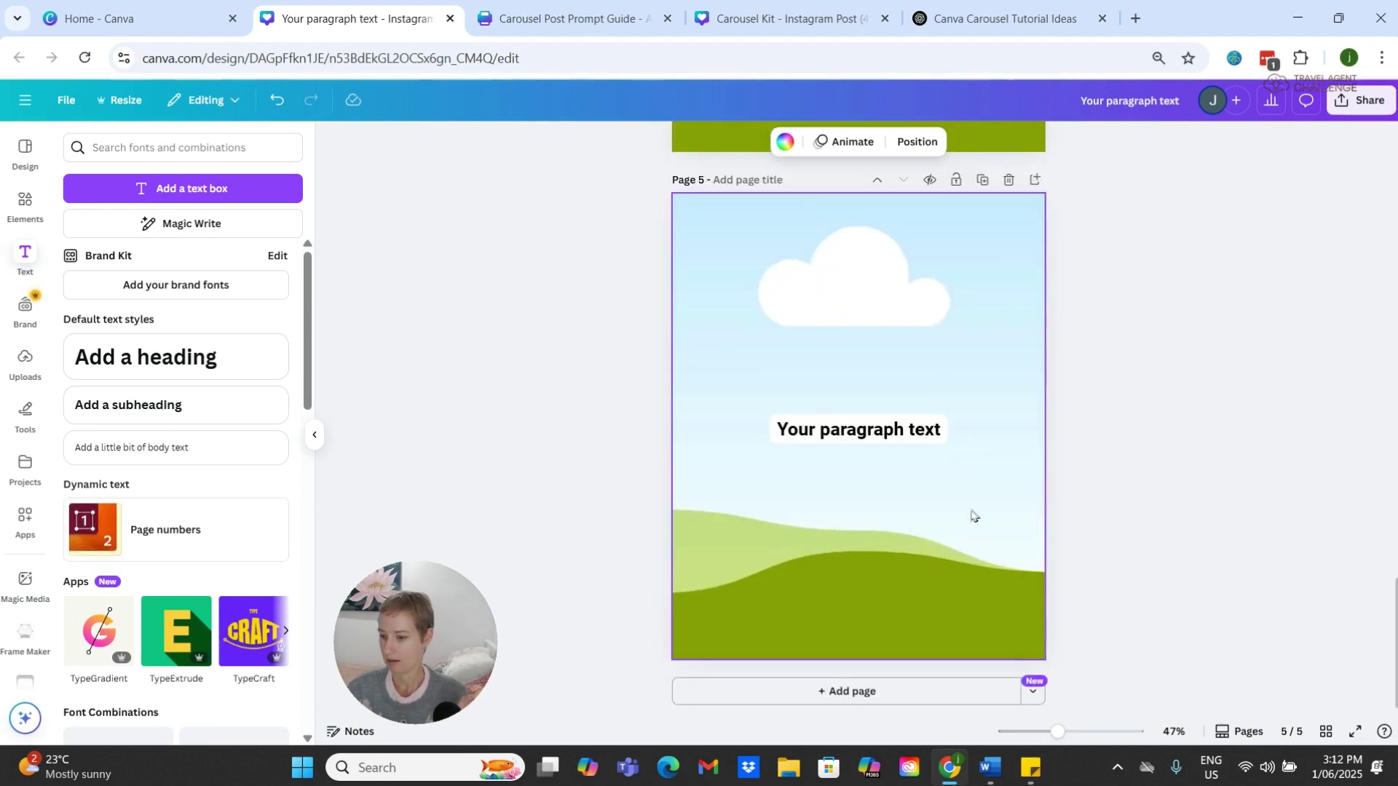
{"action": "left_click", "coordinate": [983, 180]}
{"action": "scroll", "coordinate": [908, 471], "scroll_direction": "up", "scroll_amount": 12}
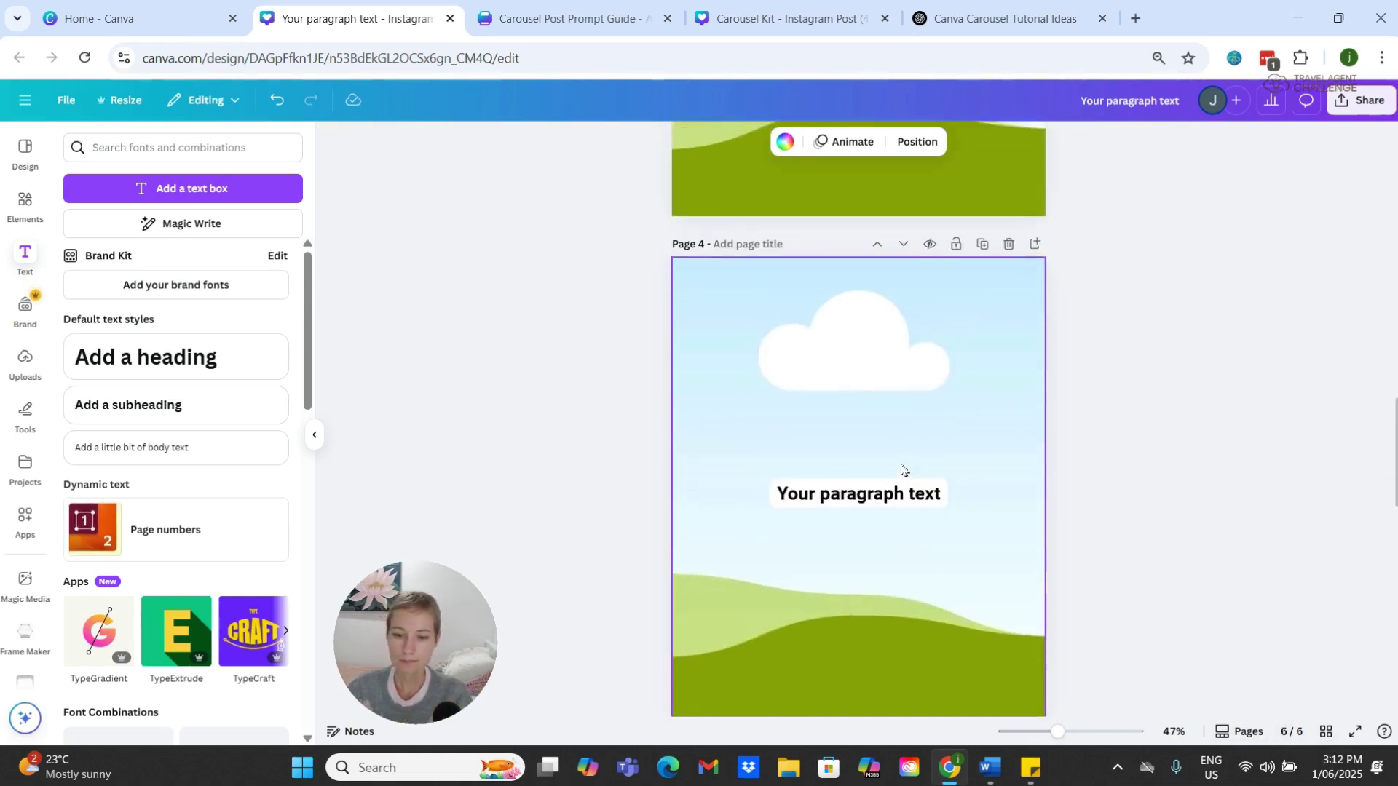
{"action": "scroll", "coordinate": [902, 470], "scroll_direction": "up", "scroll_amount": 15}
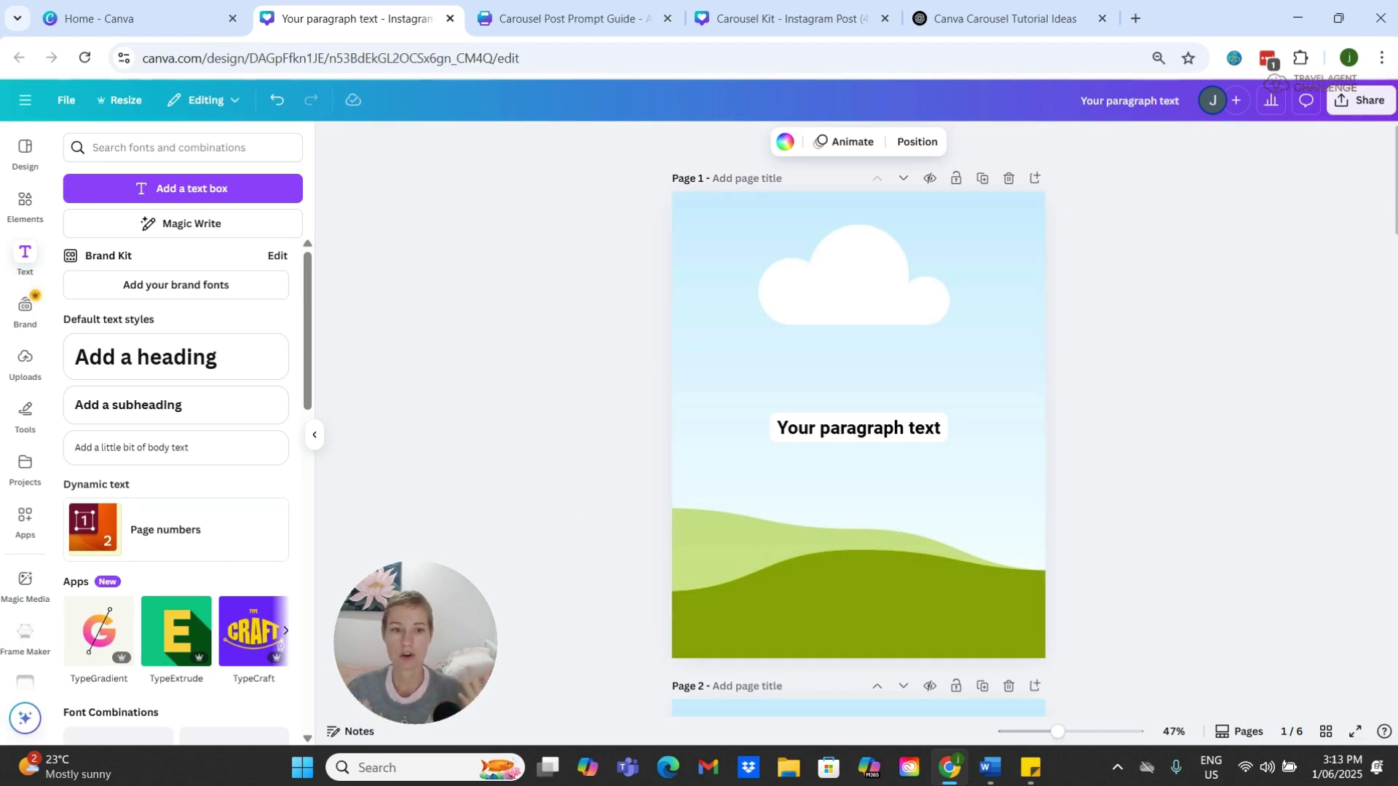
Step: Paste the 'Planning a beach day with little ones while on vacay?…' caption over slide 1's placeholder
{"action": "left_click", "coordinate": [1030, 767]}
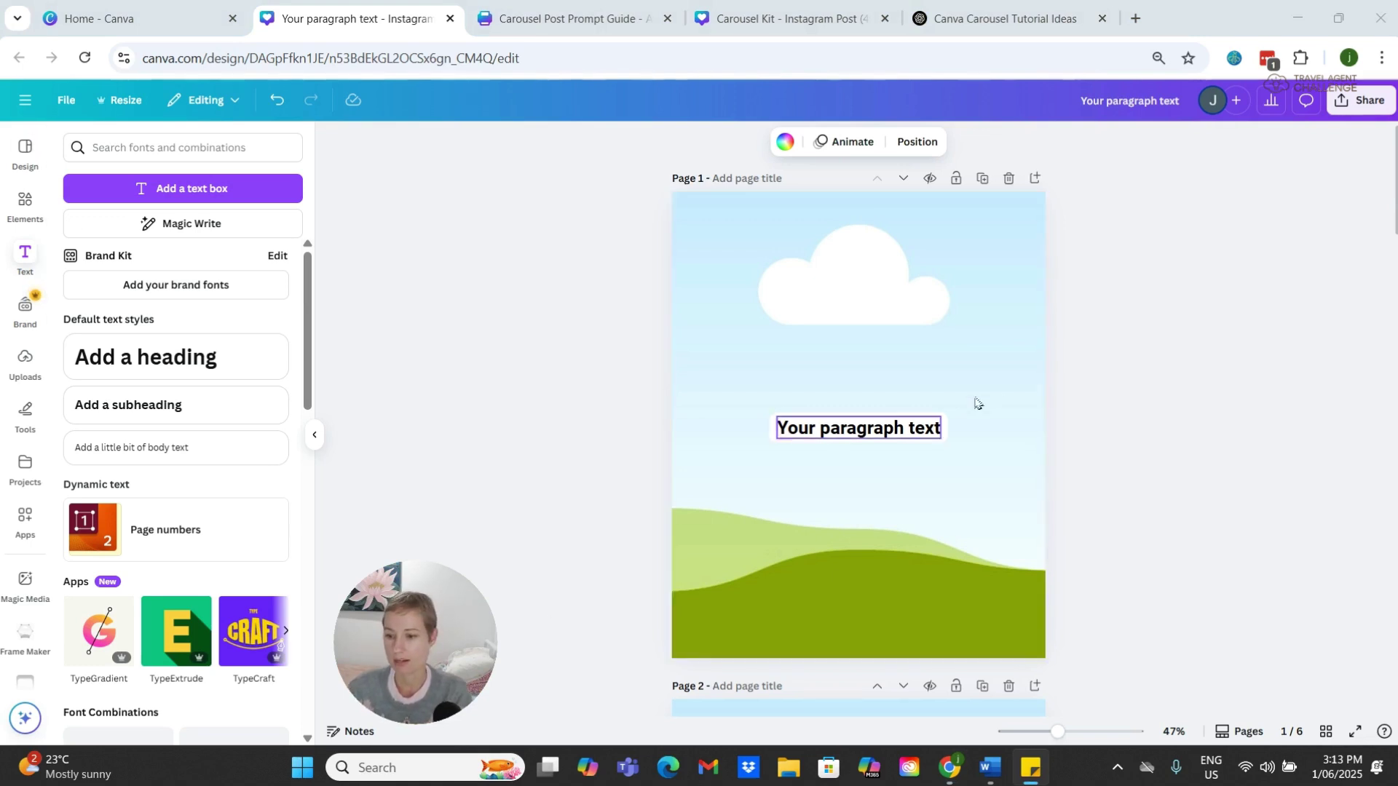
{"action": "left_click", "coordinate": [865, 435]}
{"action": "left_click", "coordinate": [865, 437]}
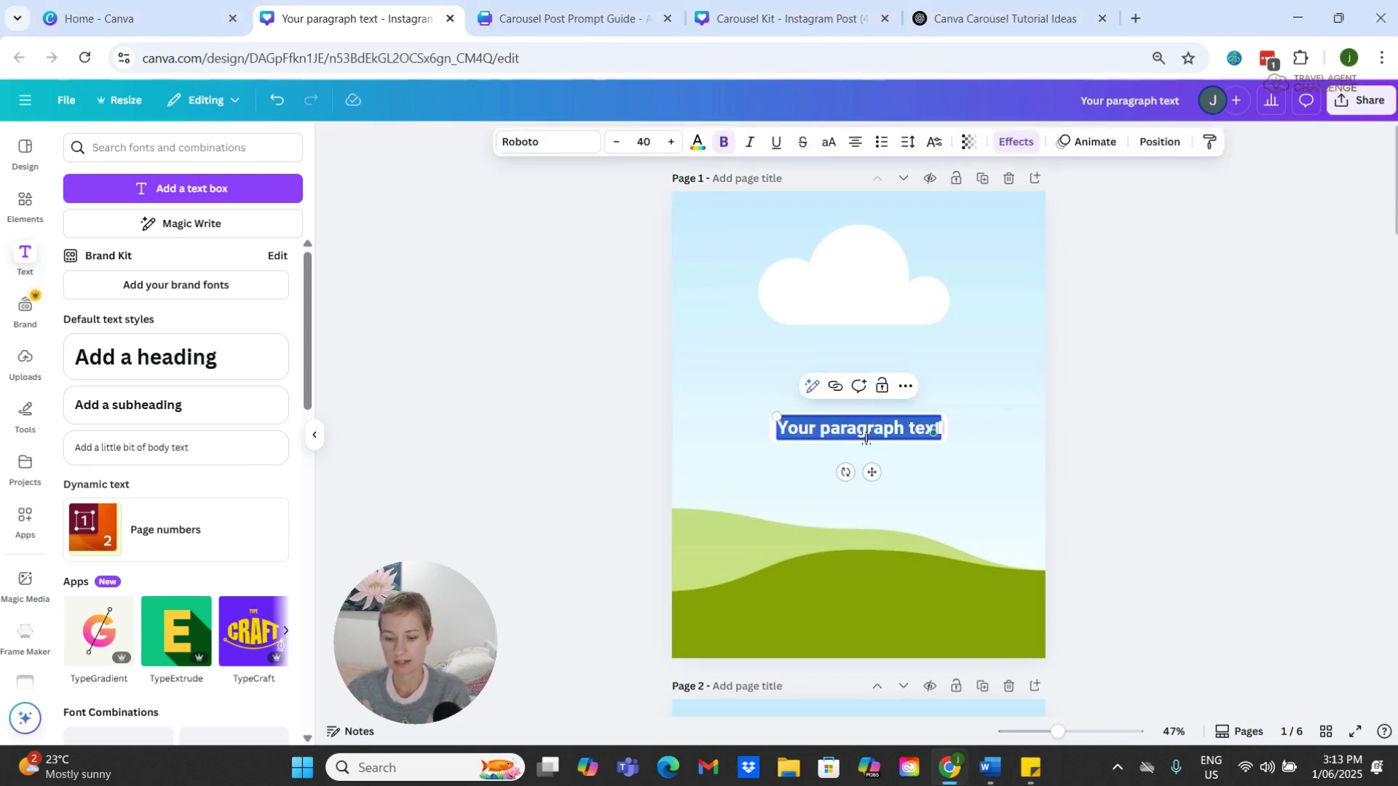
{"action": "type", "text": "Planning a beach day with little ones while on vacay? Here’s what worked for us."}
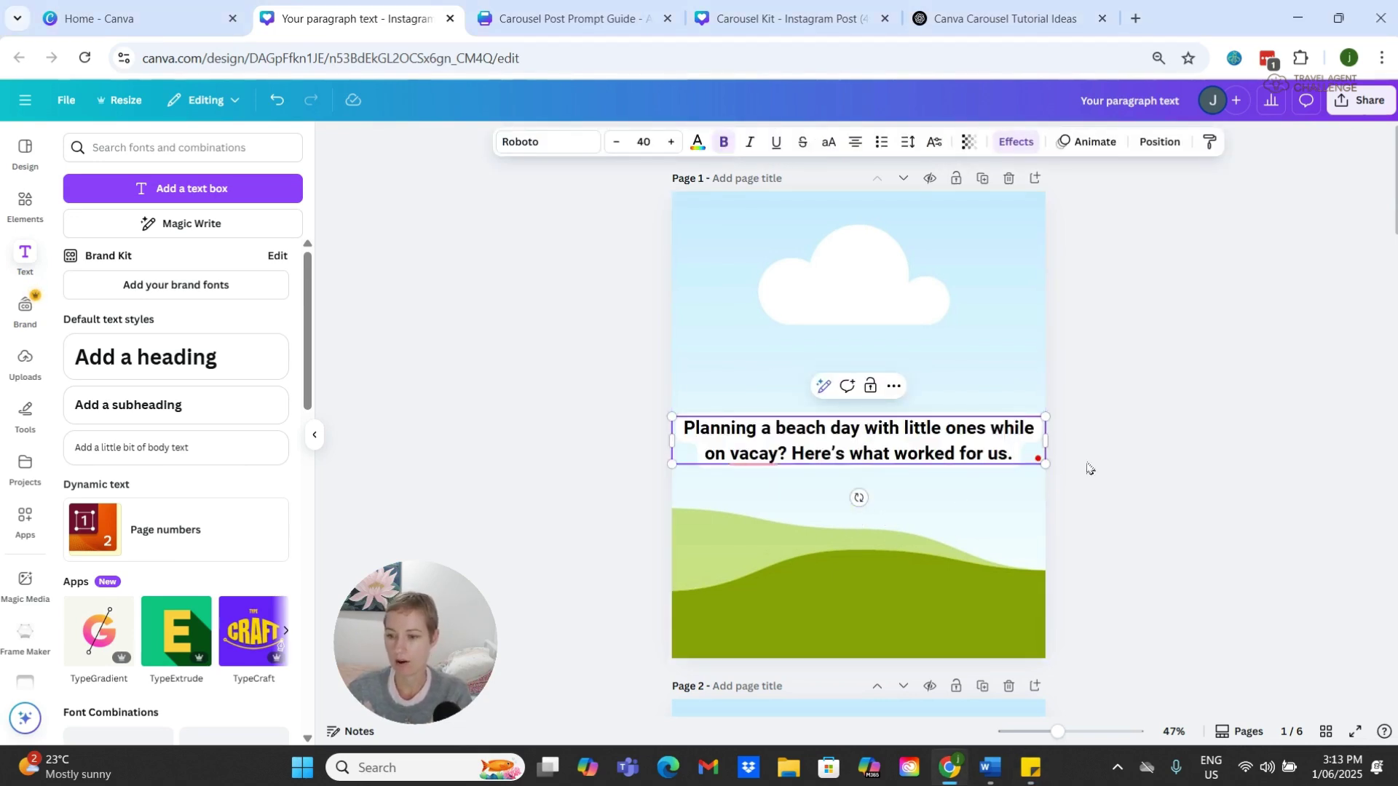
Step: Narrow the slide 1 caption box so it wraps onto three lines, and move it up
{"action": "left_click_drag", "start_coordinate": [1046, 440], "coordinate": [967, 444]}
{"action": "left_click", "coordinate": [919, 520]}
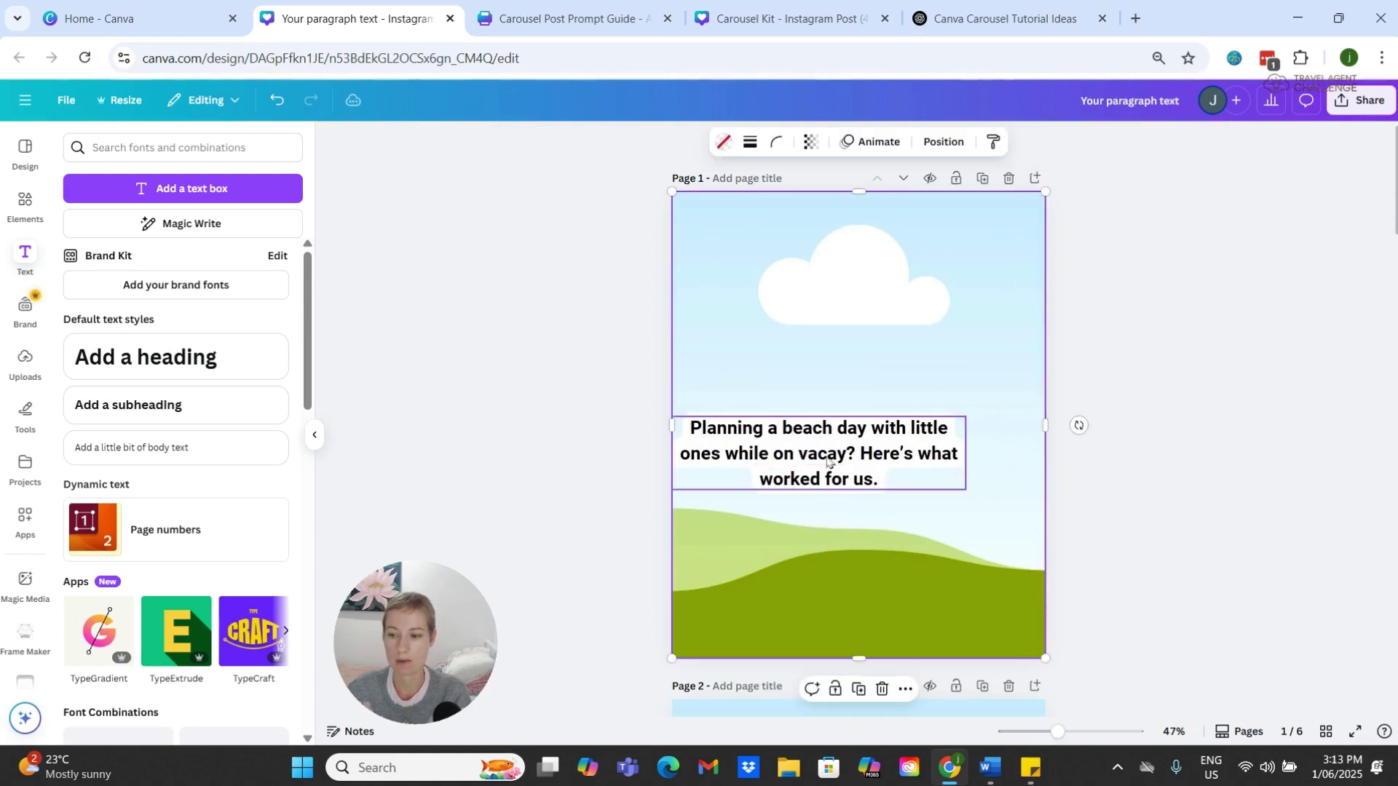
{"action": "left_click_drag", "start_coordinate": [828, 459], "coordinate": [878, 285]}
{"action": "left_click", "coordinate": [1120, 558]}
{"action": "scroll", "coordinate": [1052, 597], "scroll_direction": "down", "scroll_amount": 5}
{"action": "scroll", "coordinate": [786, 638], "scroll_direction": "down", "scroll_amount": 3}
{"action": "left_click", "coordinate": [1031, 767]}
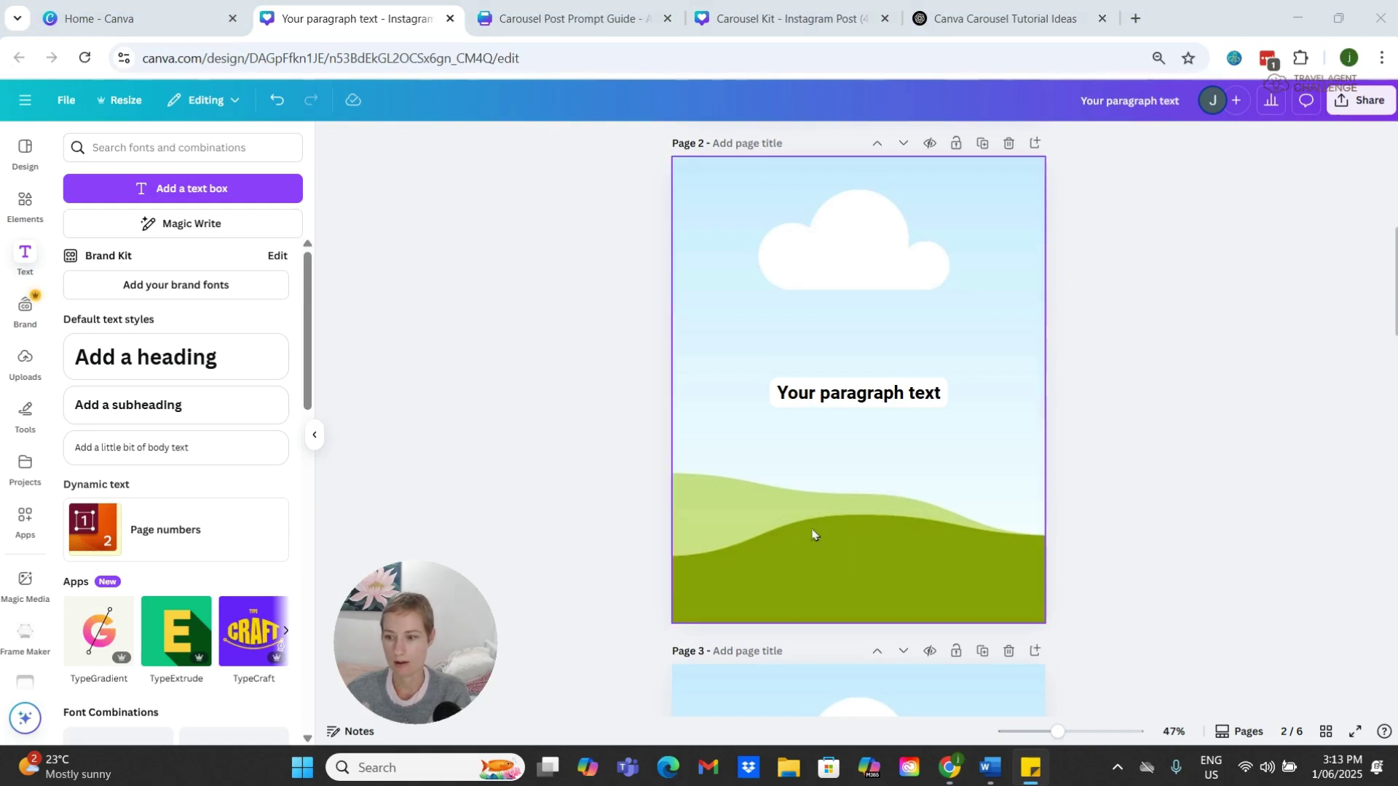
Step: Paste the calm-beach caption onto slide 2, narrow its box and centre it
{"action": "double_click", "coordinate": [855, 397]}
{"action": "type", "text": "I chose a beach with calm water, soft sand, and bathrooms close by — makes a world of difference!"}
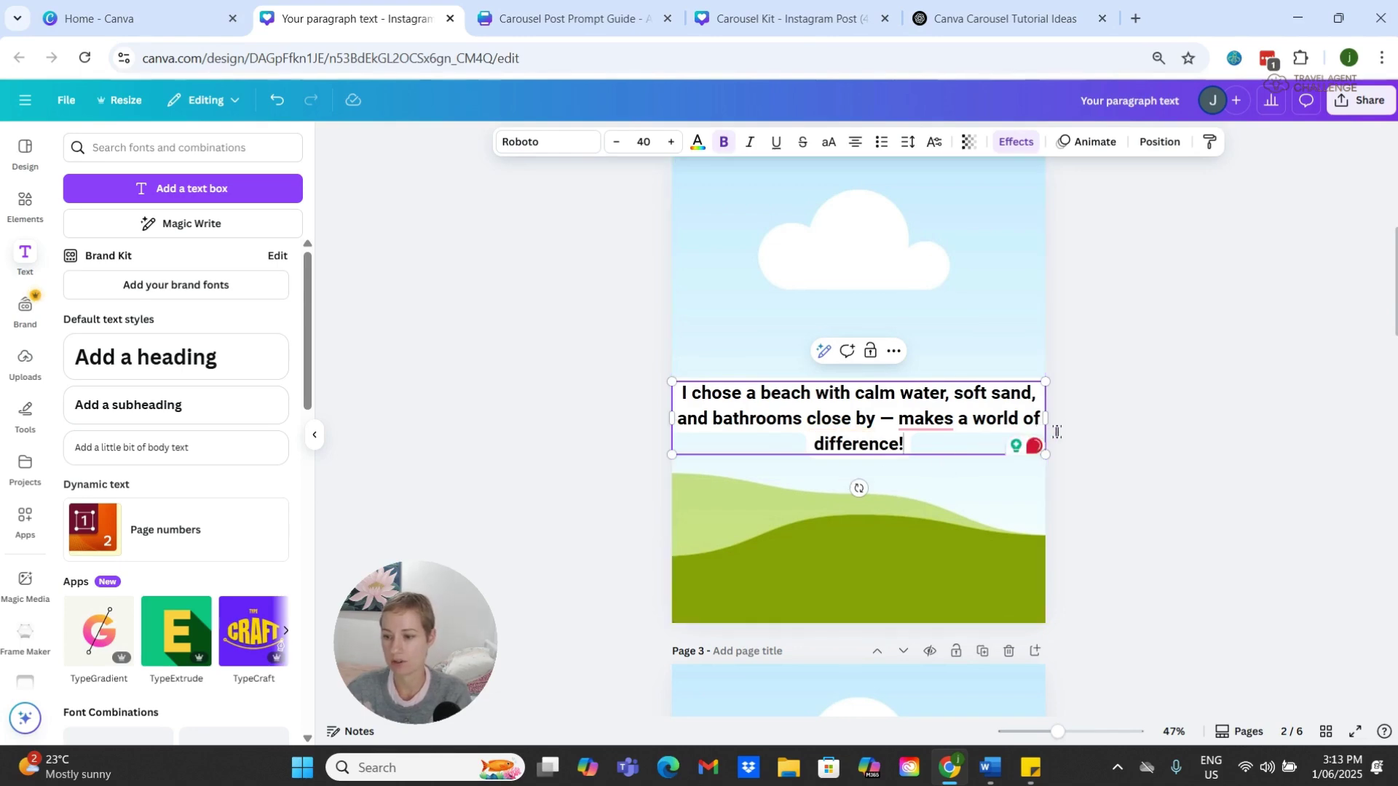
{"action": "left_click_drag", "start_coordinate": [1047, 427], "coordinate": [995, 428]}
{"action": "left_click_drag", "start_coordinate": [820, 417], "coordinate": [722, 445]}
{"action": "key", "text": "Escape"}
{"action": "left_click_drag", "start_coordinate": [843, 440], "coordinate": [875, 438]}
{"action": "left_click", "coordinate": [797, 474]}
Step: Paste the 'Snacks, shade, and a backup outfit…' caption onto slide 3, wrapped and centred
{"action": "scroll", "coordinate": [797, 474], "scroll_direction": "down", "scroll_amount": 5}
{"action": "left_click", "coordinate": [844, 444]}
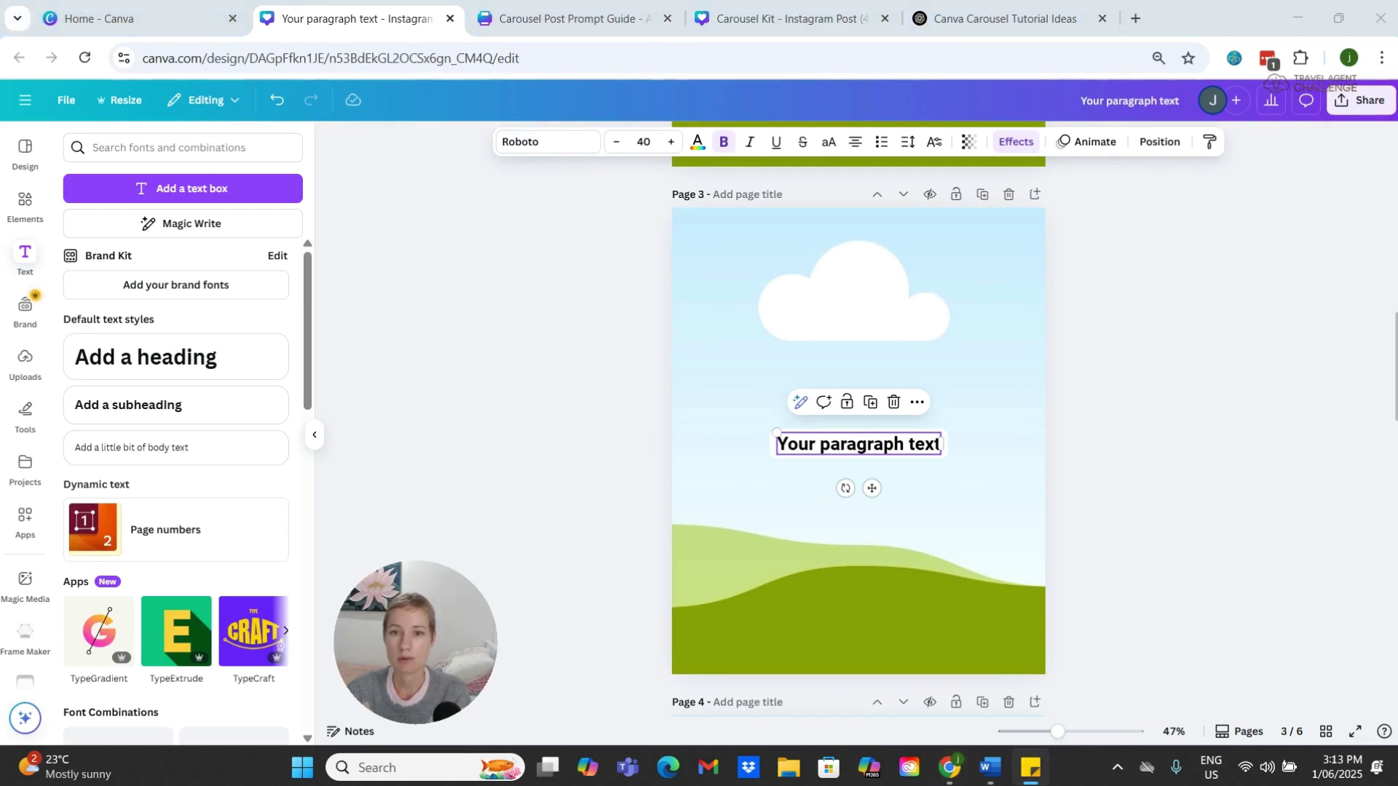
{"action": "double_click", "coordinate": [815, 460]}
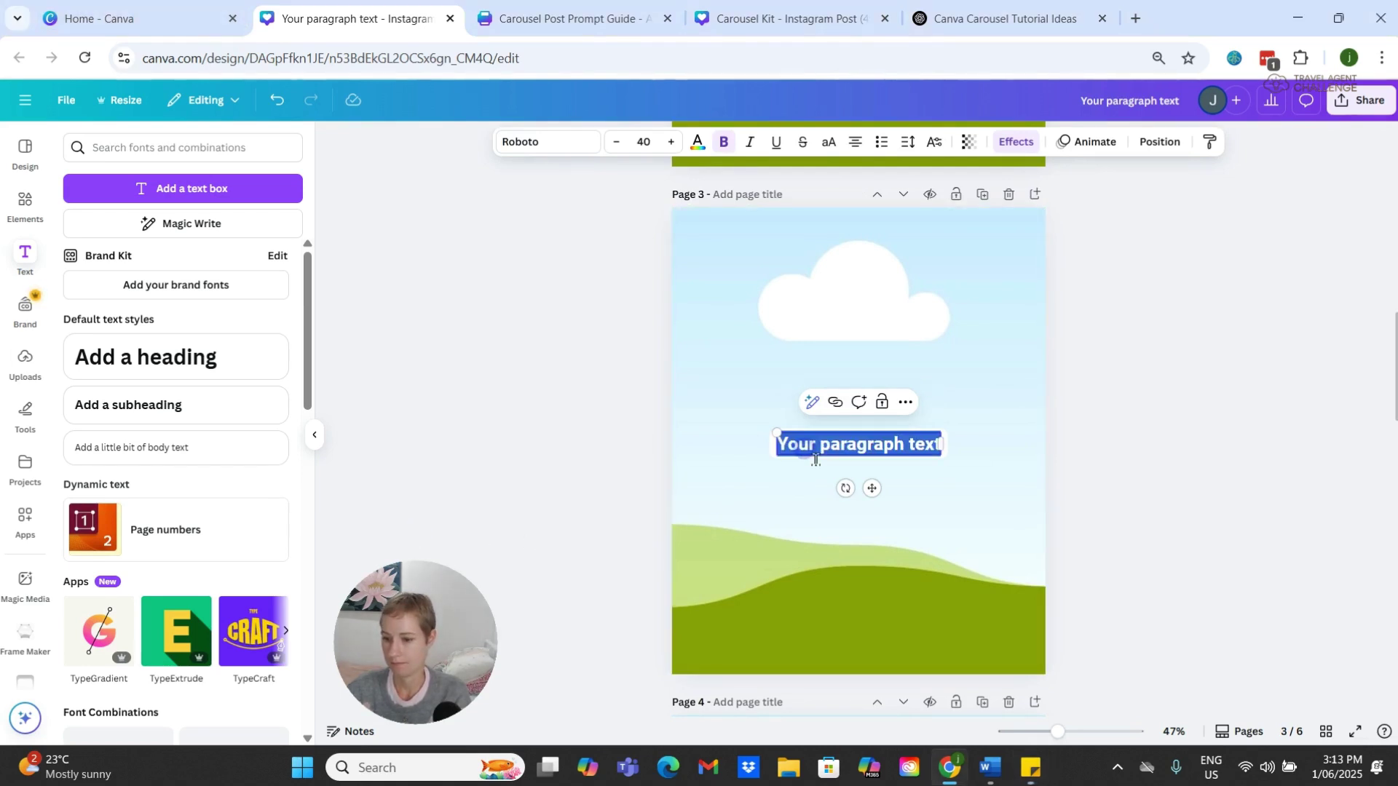
{"action": "type", "text": "Snacks, shade, and a backup outfit. That’s all you really need. Oh, and baby powder for sandy feet? Game changer."}
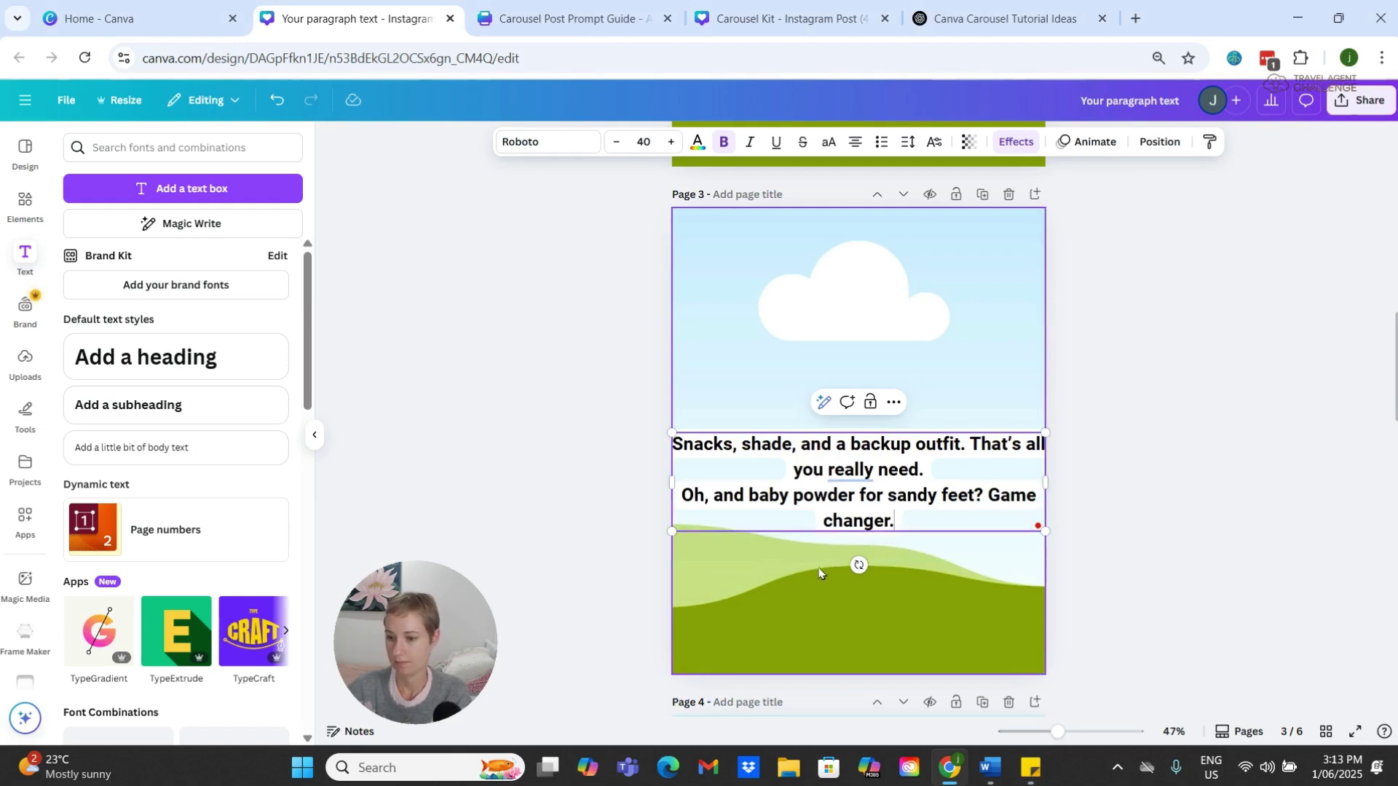
{"action": "left_click_drag", "start_coordinate": [1047, 482], "coordinate": [993, 483]}
{"action": "left_click", "coordinate": [830, 562]}
{"action": "left_click_drag", "start_coordinate": [846, 487], "coordinate": [872, 478]}
Step: Paste the 'Two hours…' caption onto slide 4, narrow its box and move it toward centre
{"action": "scroll", "coordinate": [918, 571], "scroll_direction": "down", "scroll_amount": 5}
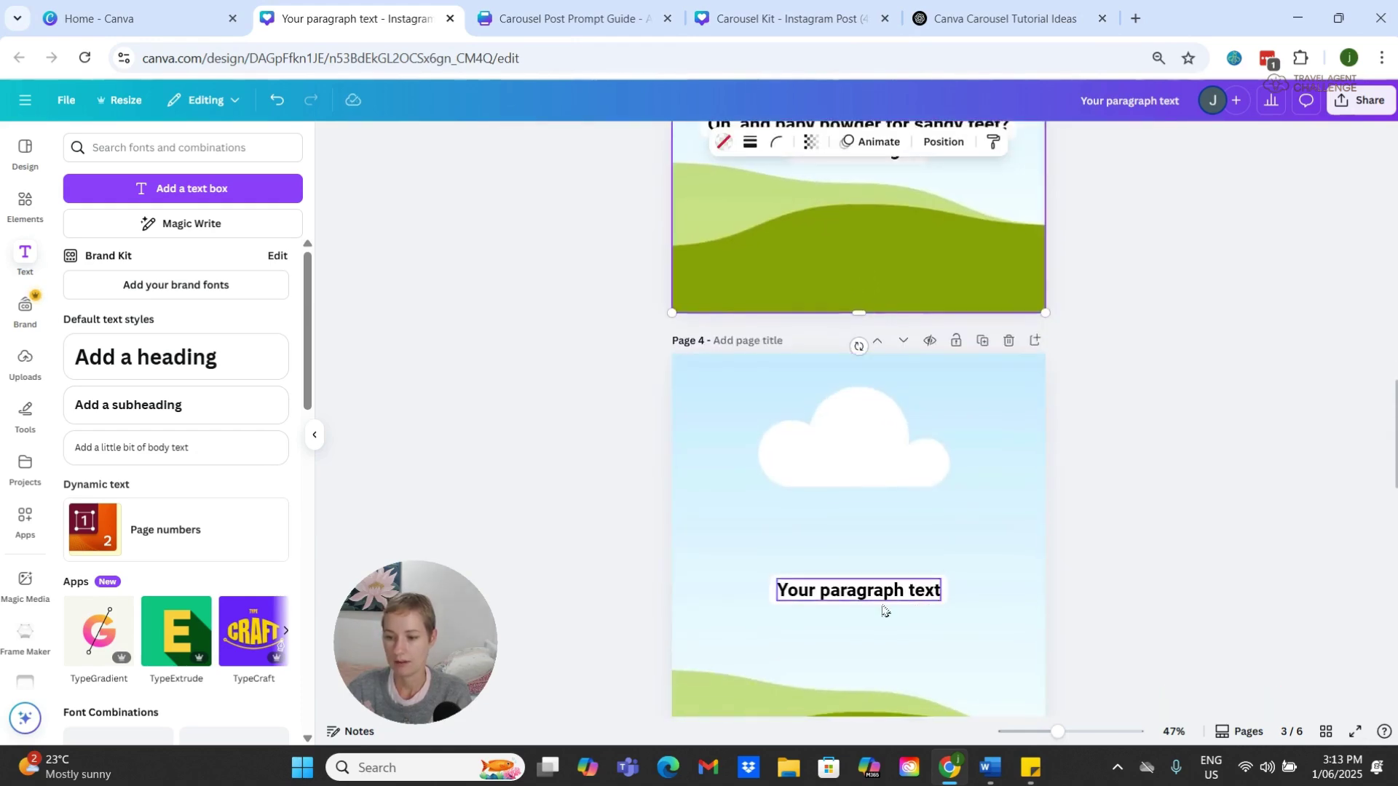
{"action": "left_click", "coordinate": [845, 591]}
{"action": "key", "text": "alt+Tab"}
{"action": "left_click", "coordinate": [859, 590]}
{"action": "double_click", "coordinate": [864, 595]}
{"action": "triple_click", "coordinate": [865, 596]}
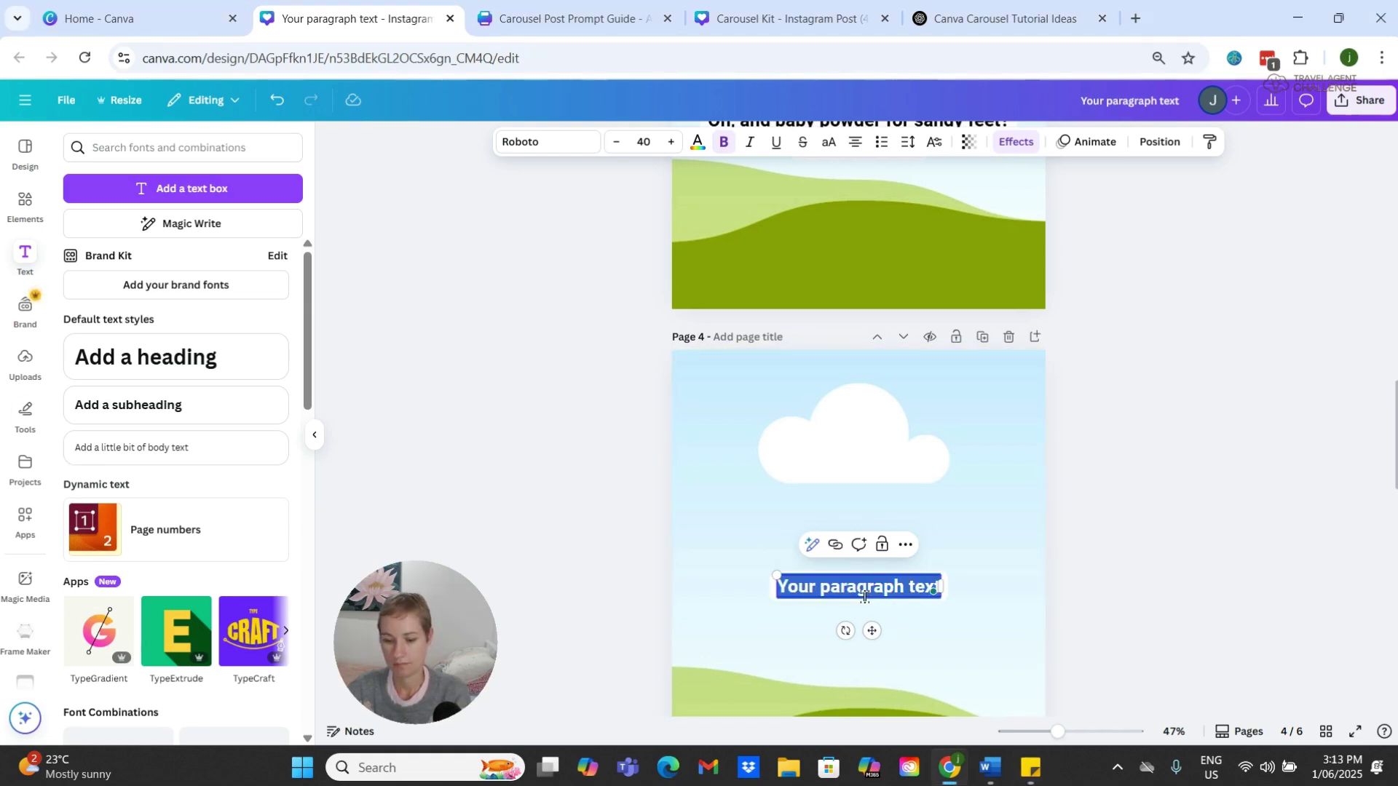
{"action": "type", "text": "Two hours is our magic number. Any longer and everyone melts — literally and emotionally 😅"}
{"action": "left_click_drag", "start_coordinate": [1042, 630], "coordinate": [1006, 628]}
{"action": "left_click_drag", "start_coordinate": [852, 624], "coordinate": [873, 609]}
{"action": "left_click", "coordinate": [864, 657]}
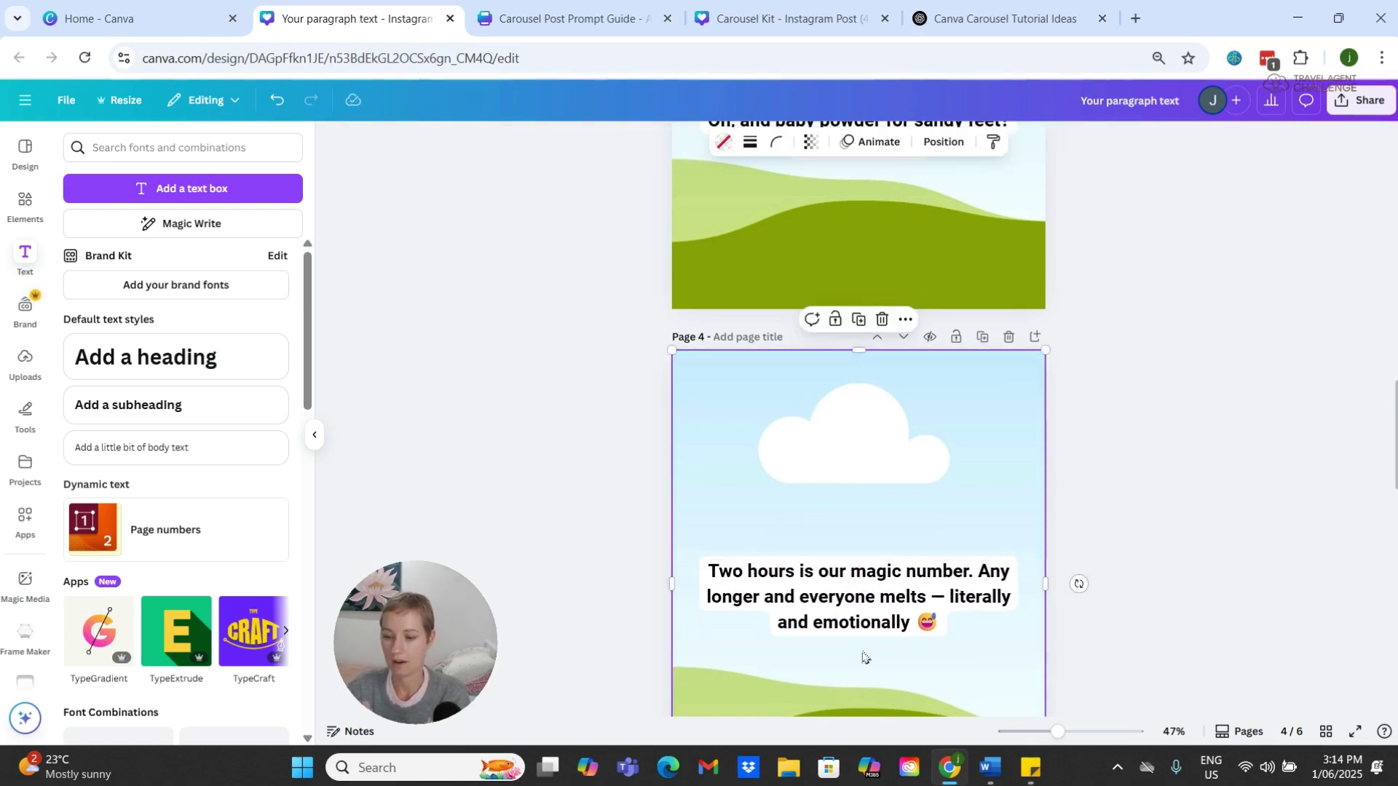
Step: Paste the 'It's not about the perfect day…' quote on slide 5, trimmed, narrowed and placed over the cloud
{"action": "scroll", "coordinate": [864, 657], "scroll_direction": "down", "scroll_amount": 8}
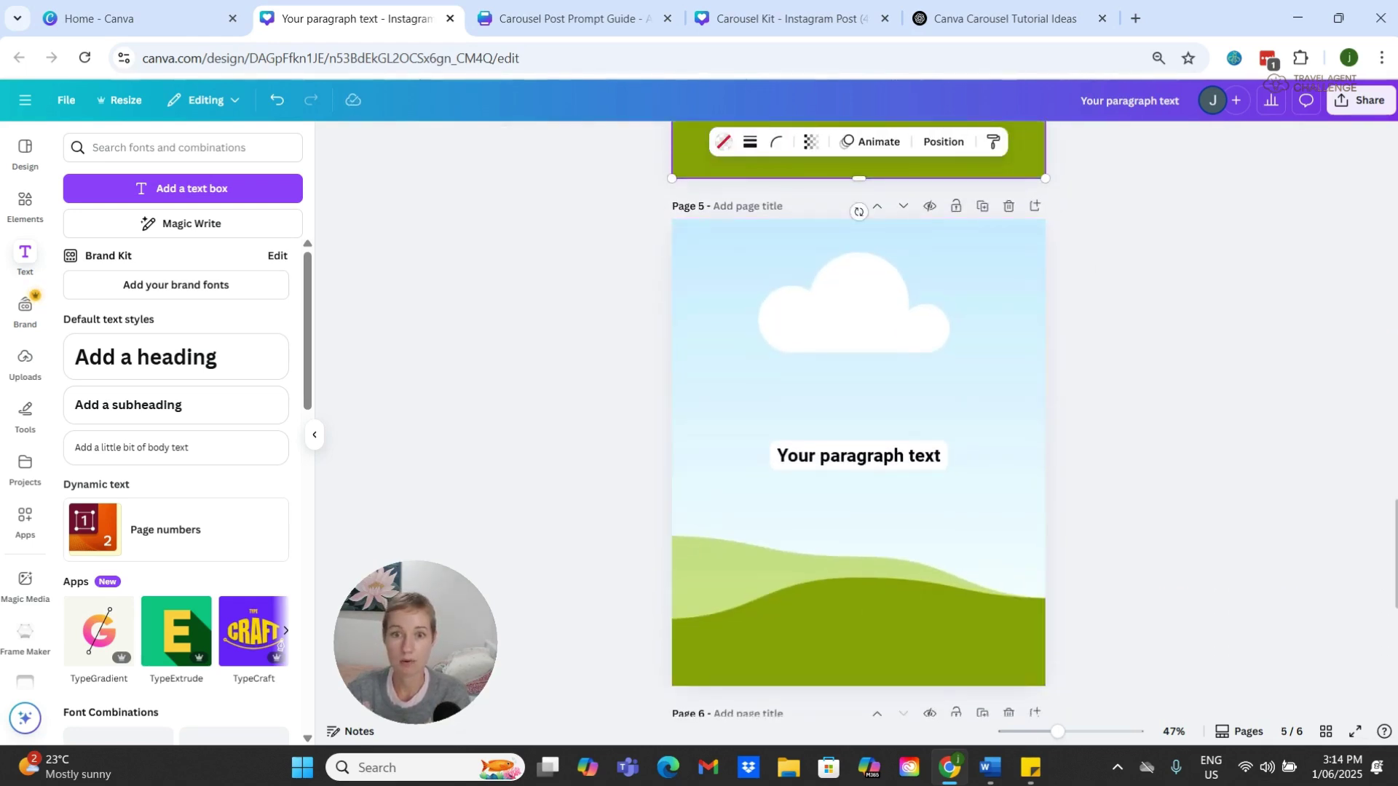
{"action": "key", "text": "alt+Tab"}
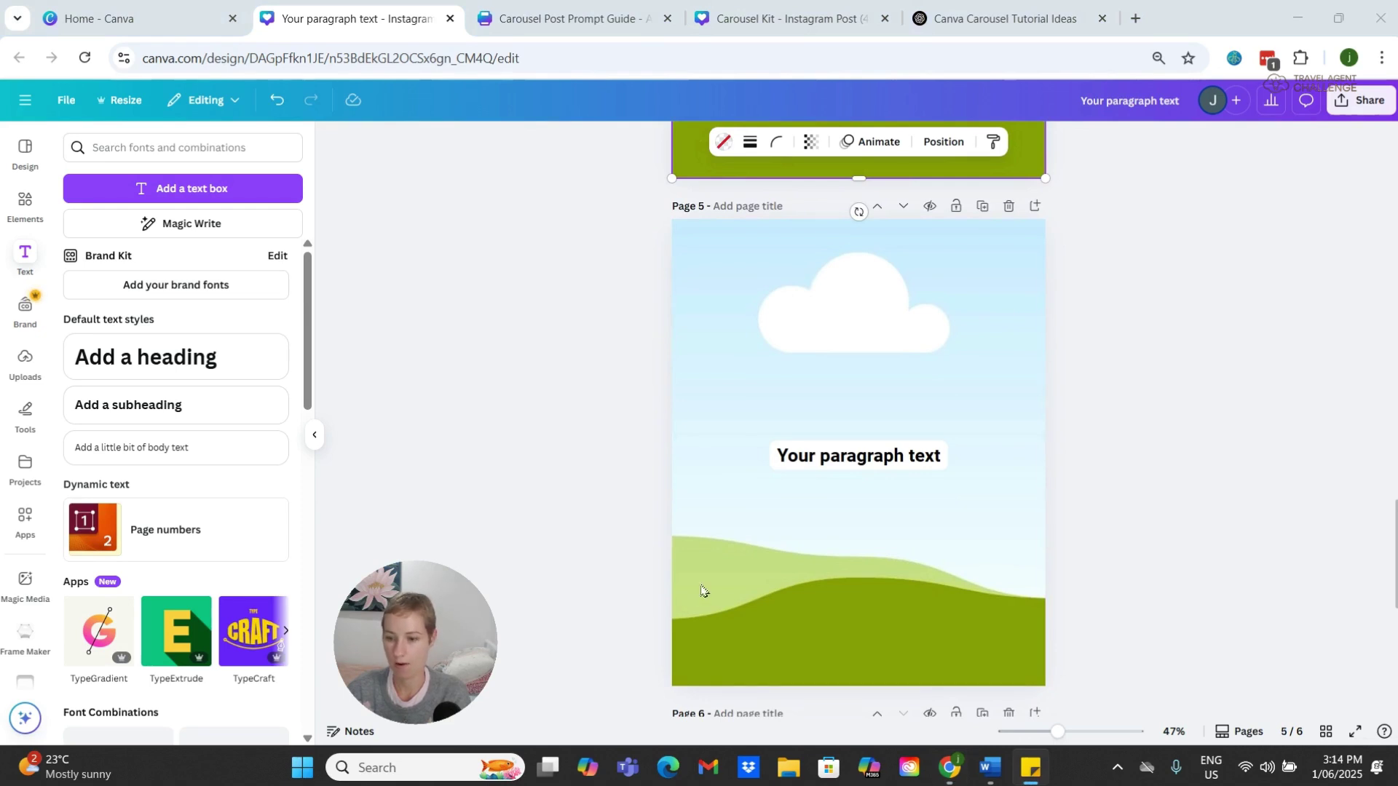
{"action": "double_click", "coordinate": [838, 459]}
{"action": "type", "text": "It’s not about \"the perfect day\" — it’s about one good laugh, one happy memory."}
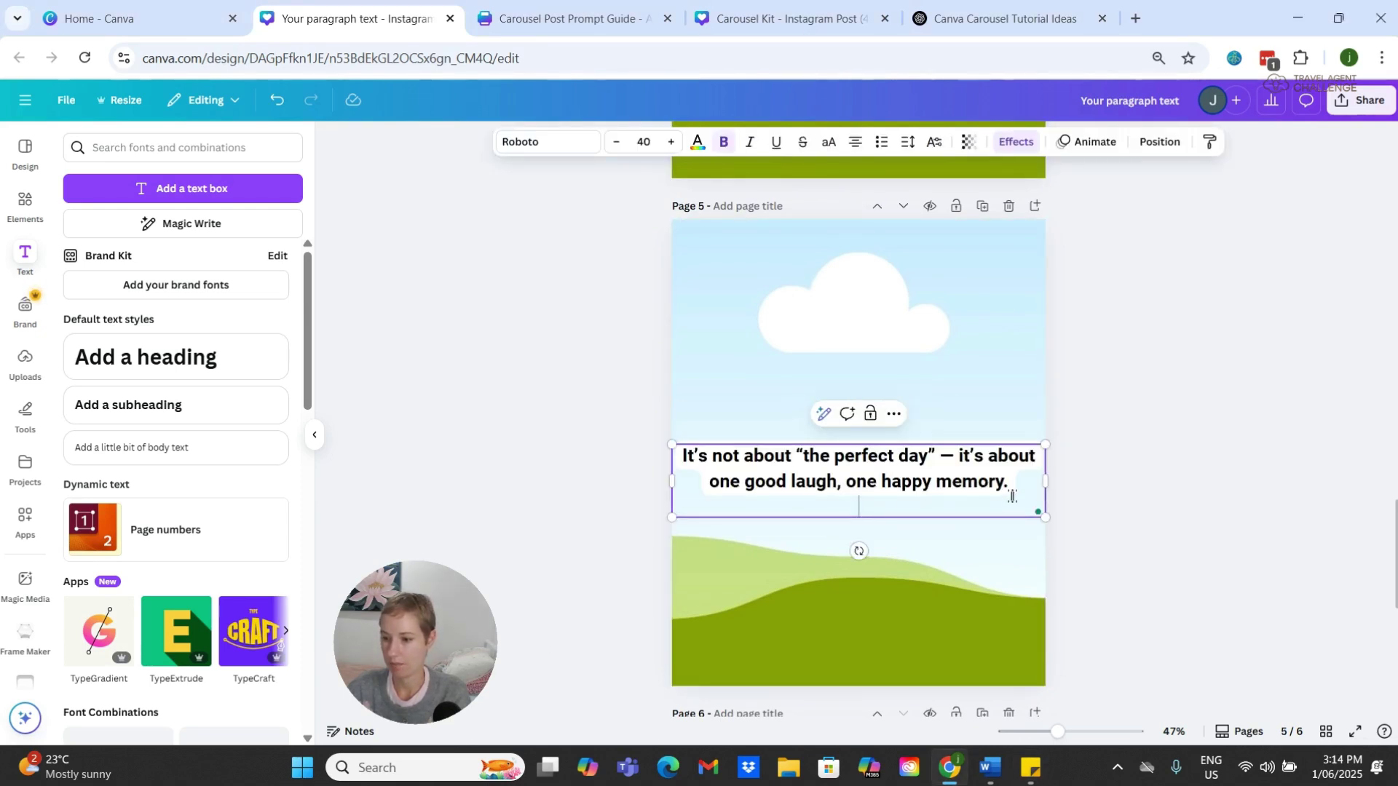
{"action": "key", "text": "BackSpace"}
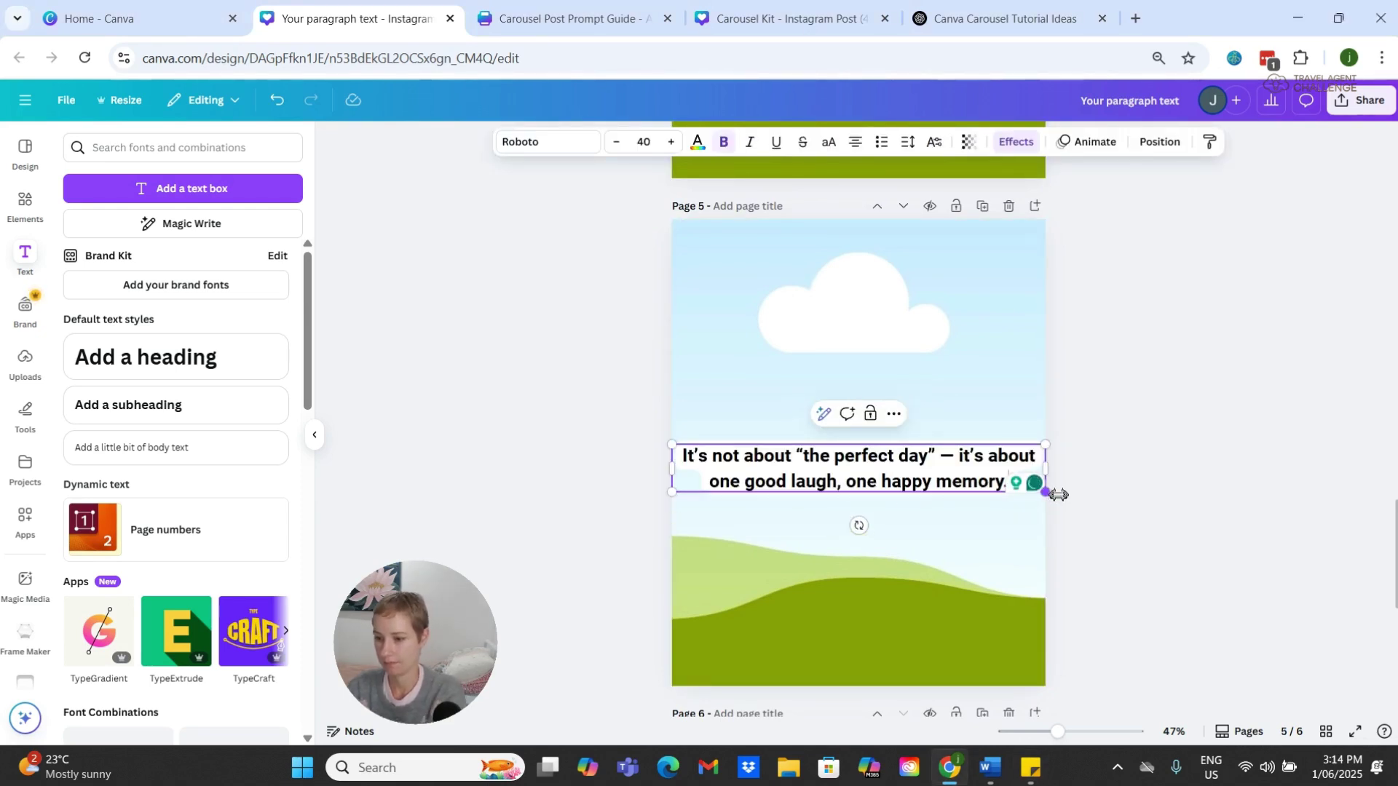
{"action": "left_click_drag", "start_coordinate": [1047, 470], "coordinate": [987, 480]}
{"action": "left_click", "coordinate": [876, 509]}
{"action": "left_click_drag", "start_coordinate": [876, 510], "coordinate": [896, 343]}
Step: Paste the travel-agent introduction ending 'I hope you stick around' into slide 6, narrowed and moved near the top
{"action": "scroll", "coordinate": [925, 515], "scroll_direction": "down", "scroll_amount": 1}
{"action": "scroll", "coordinate": [925, 516], "scroll_direction": "down", "scroll_amount": 5}
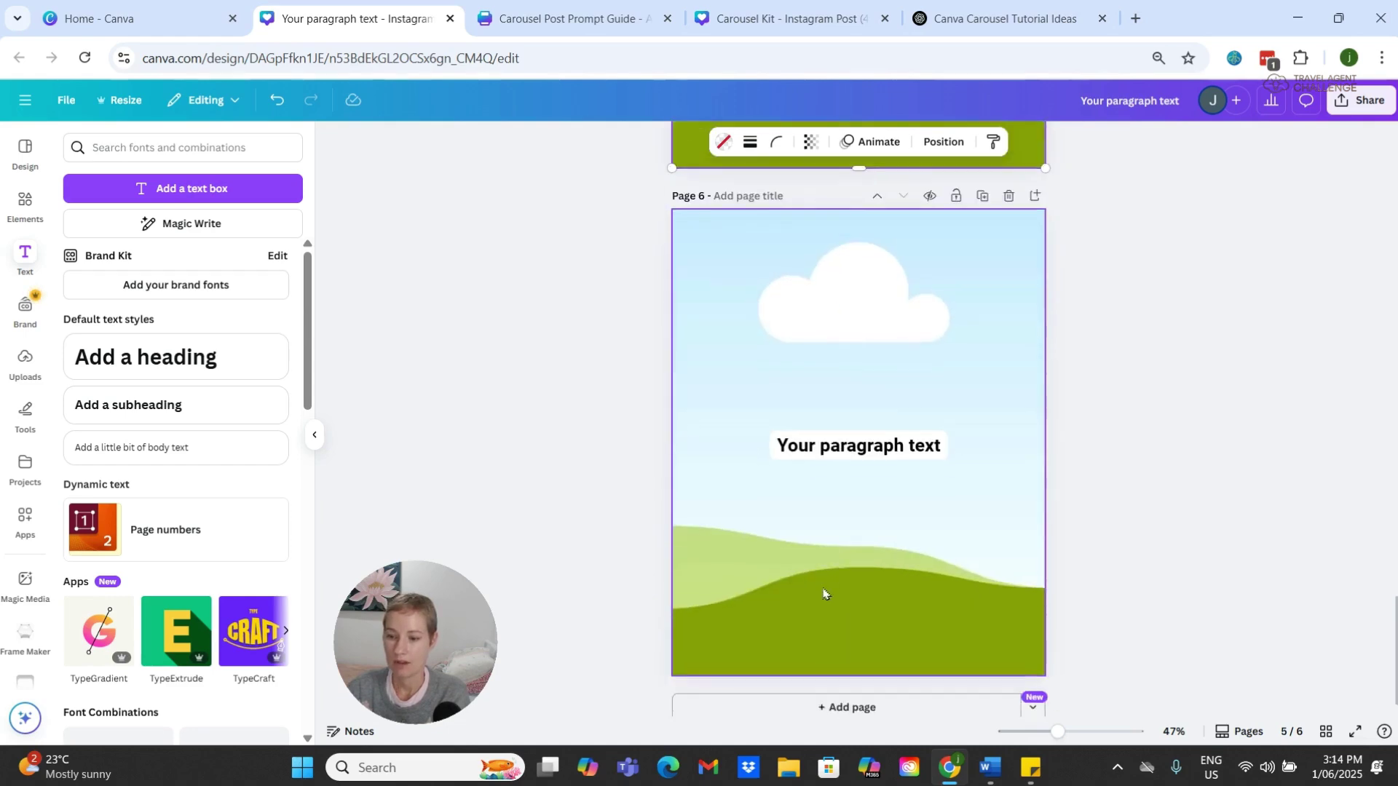
{"action": "key", "text": "alt+Tab"}
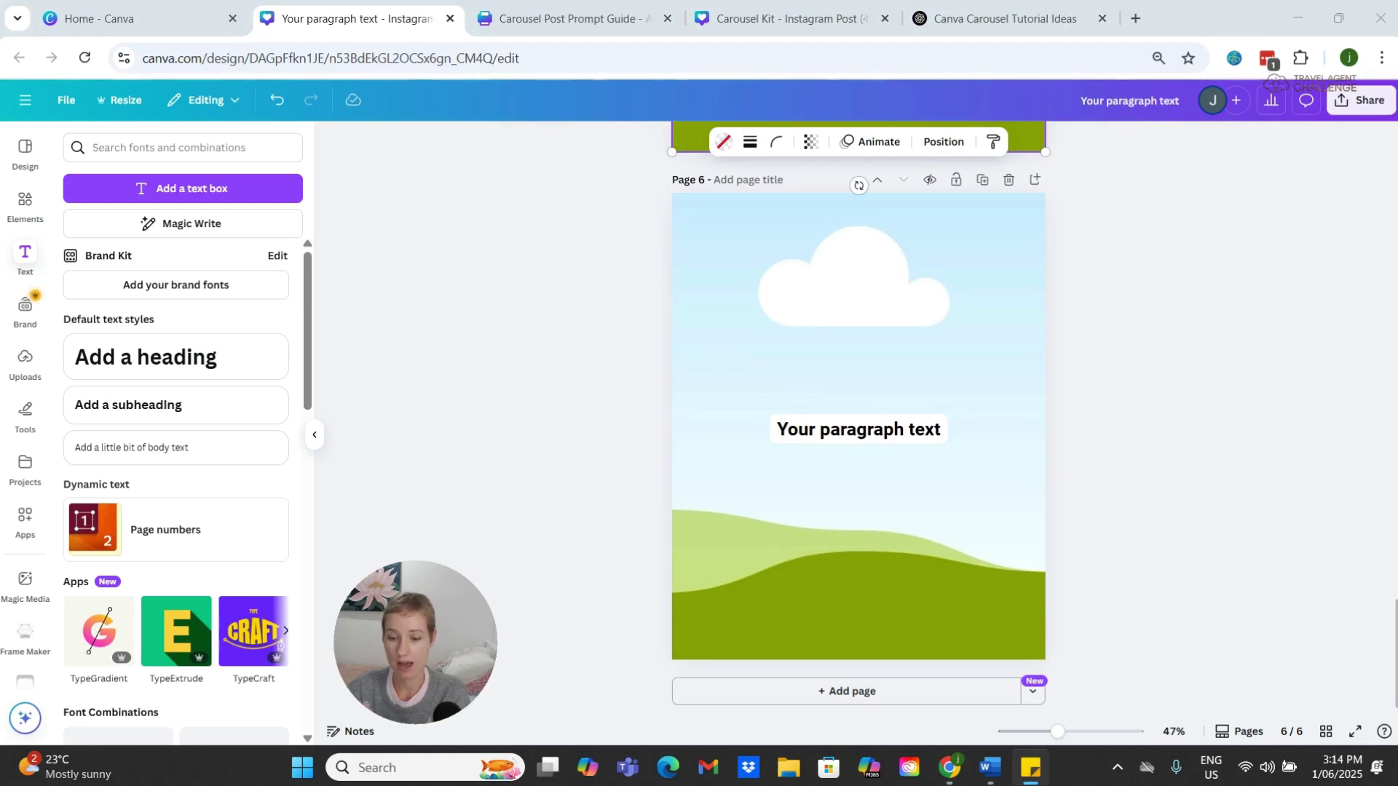
{"action": "double_click", "coordinate": [834, 446]}
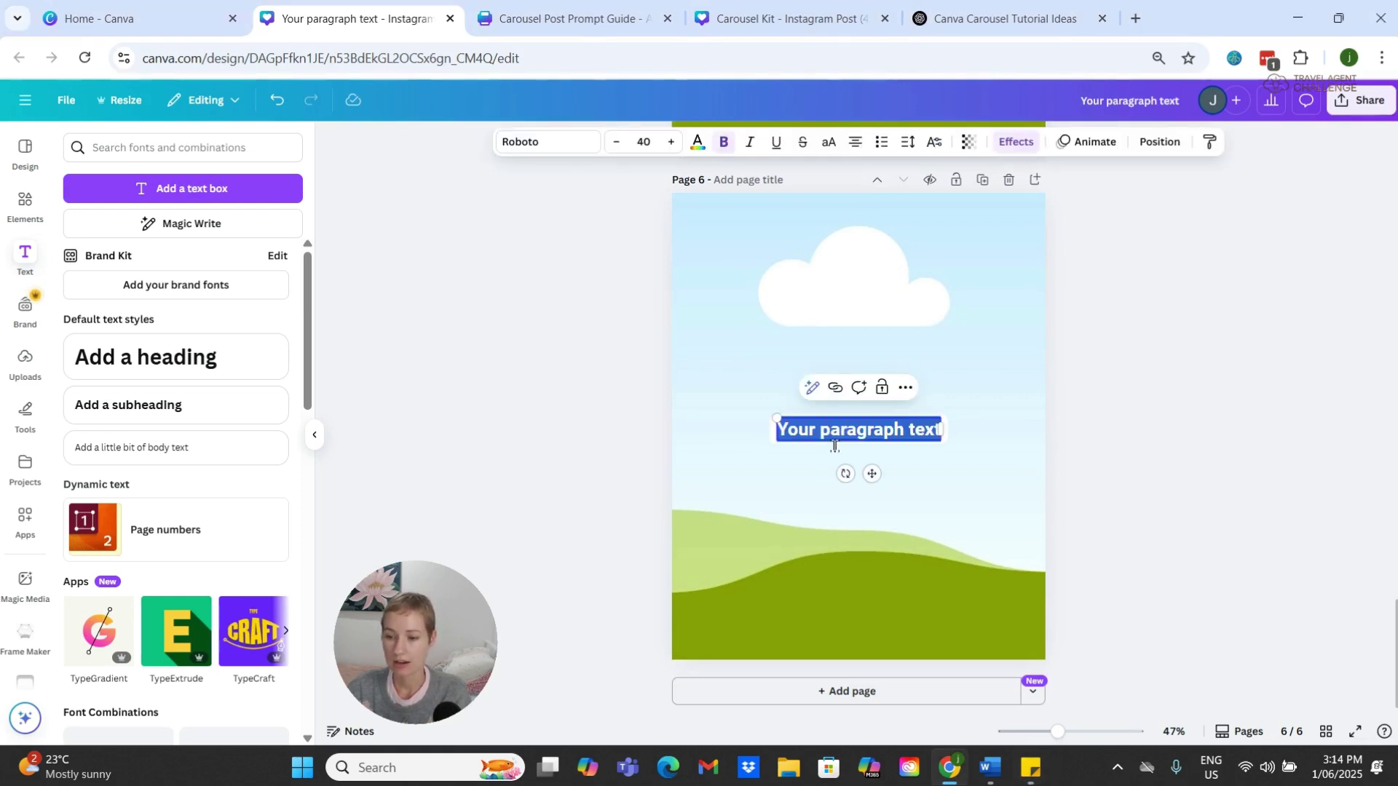
{"action": "type", "text": "I’m Jasmin, a travel agent who believes travel should feel like you. Around here, I share real tips, honest moments, and a whole lot of behind-the-scenes from the trips that matter. If you’re into that, I hope you stick around."}
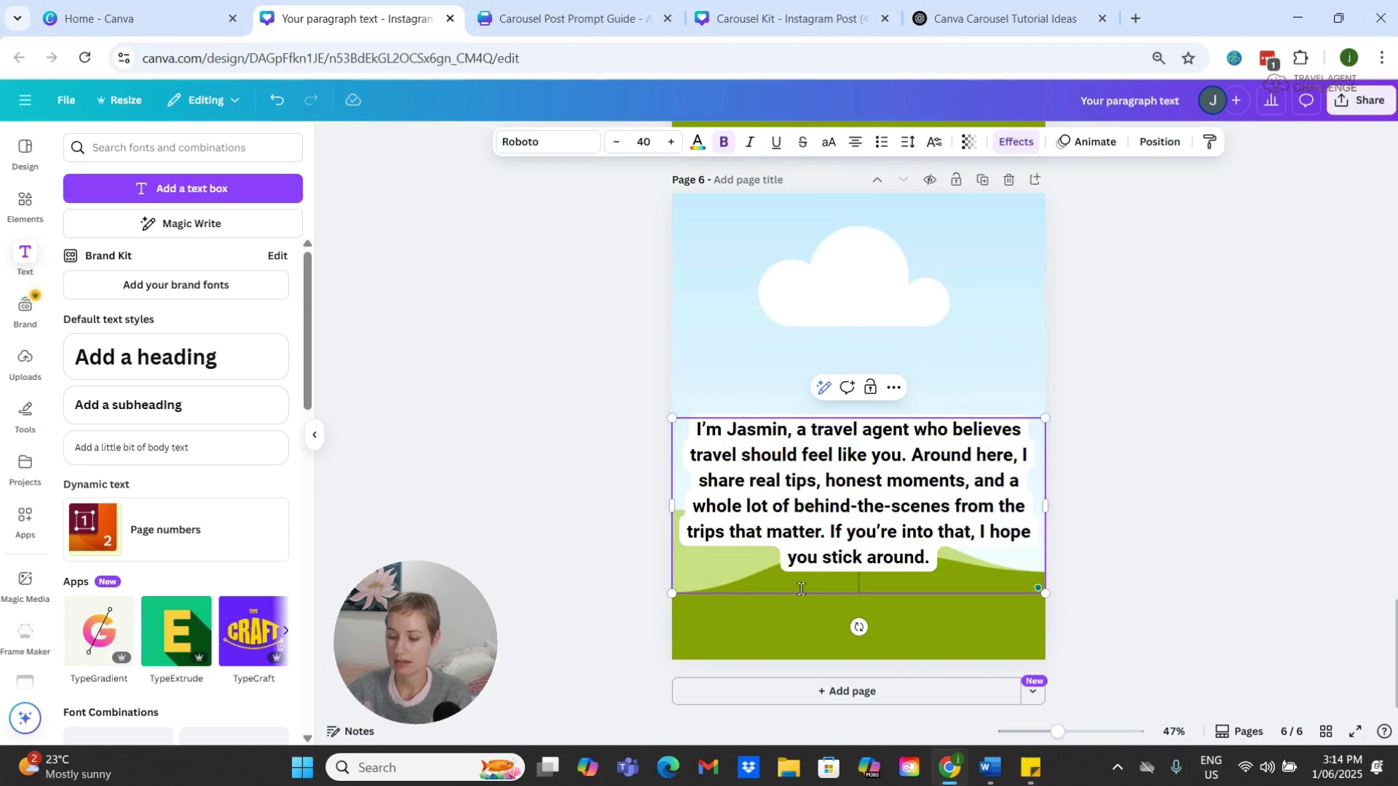
{"action": "key", "text": "BackSpace"}
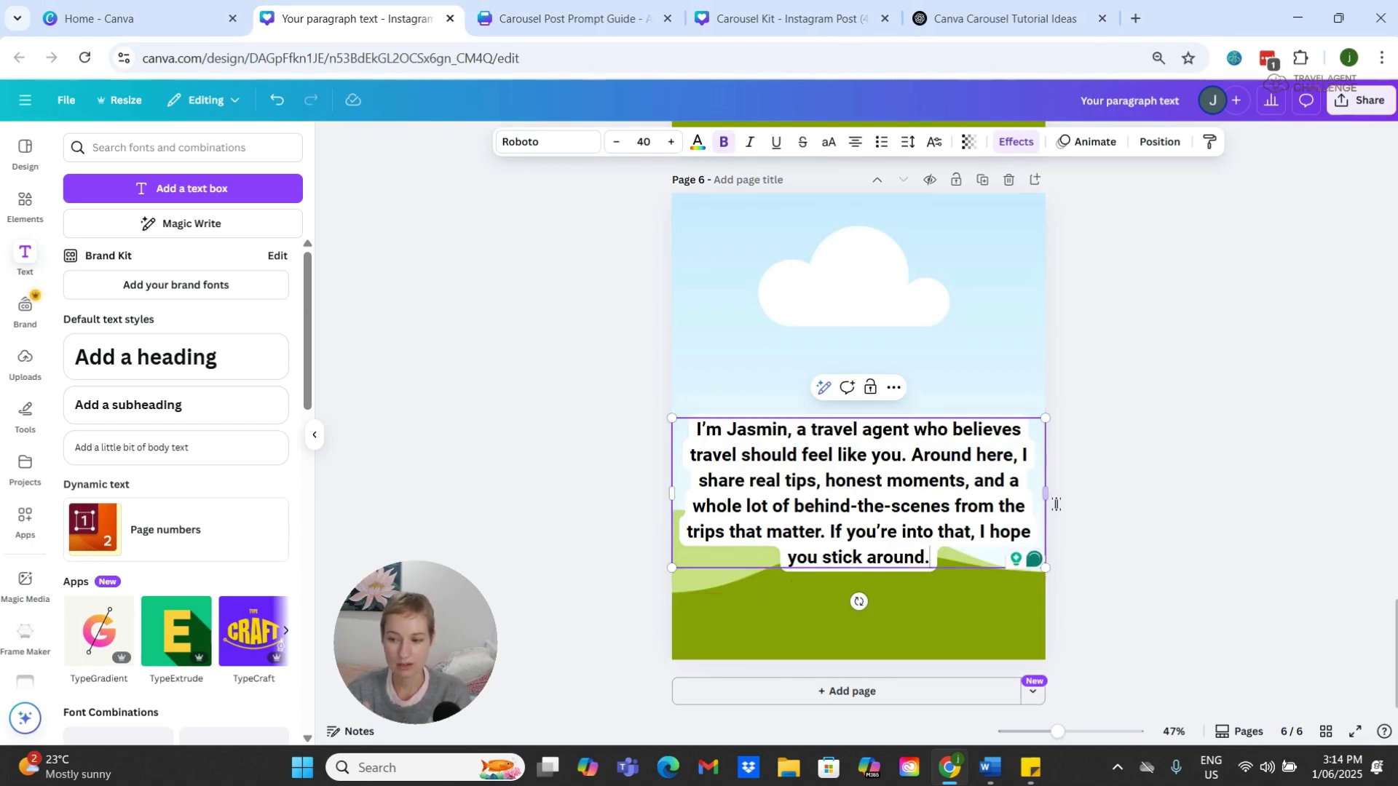
{"action": "left_click_drag", "start_coordinate": [1045, 493], "coordinate": [1007, 504]}
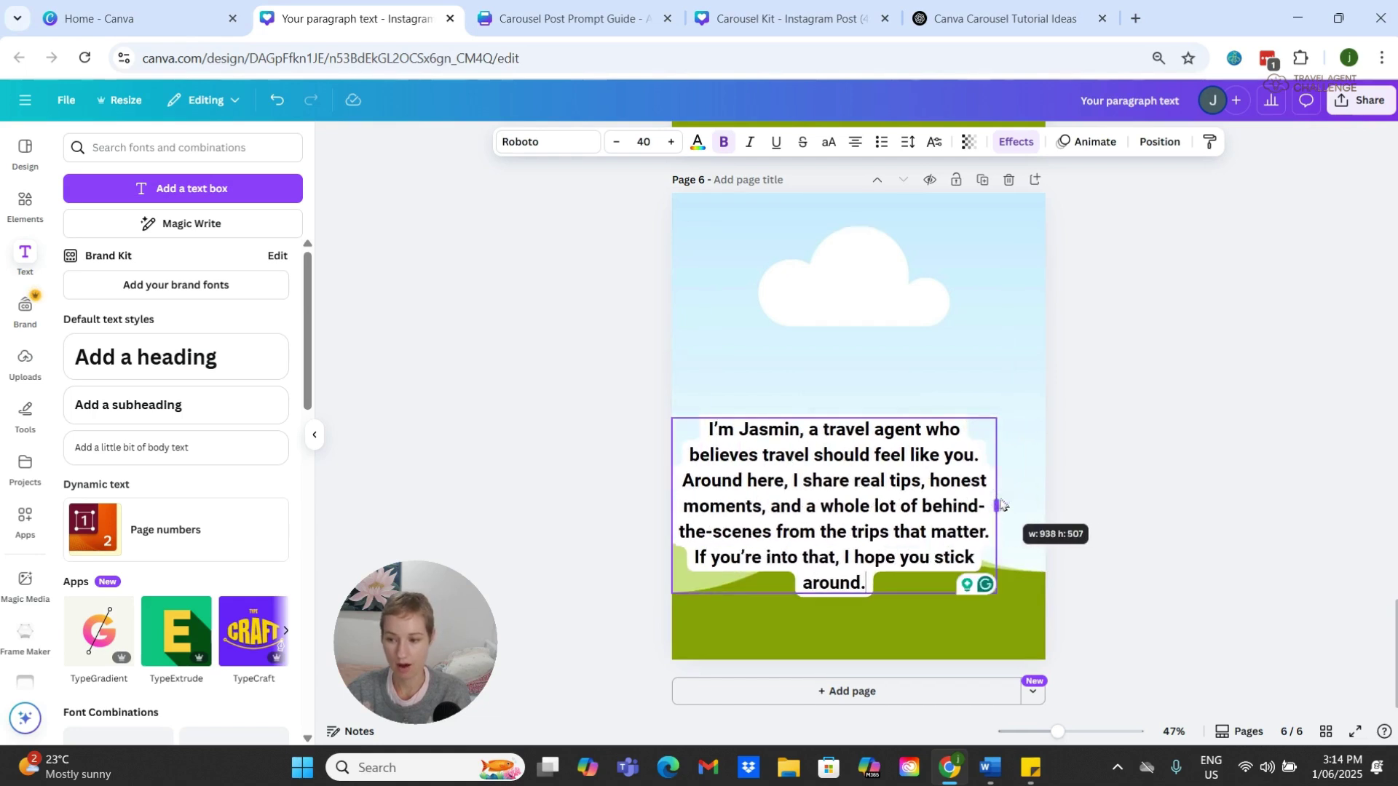
{"action": "left_click_drag", "start_coordinate": [863, 552], "coordinate": [887, 355]}
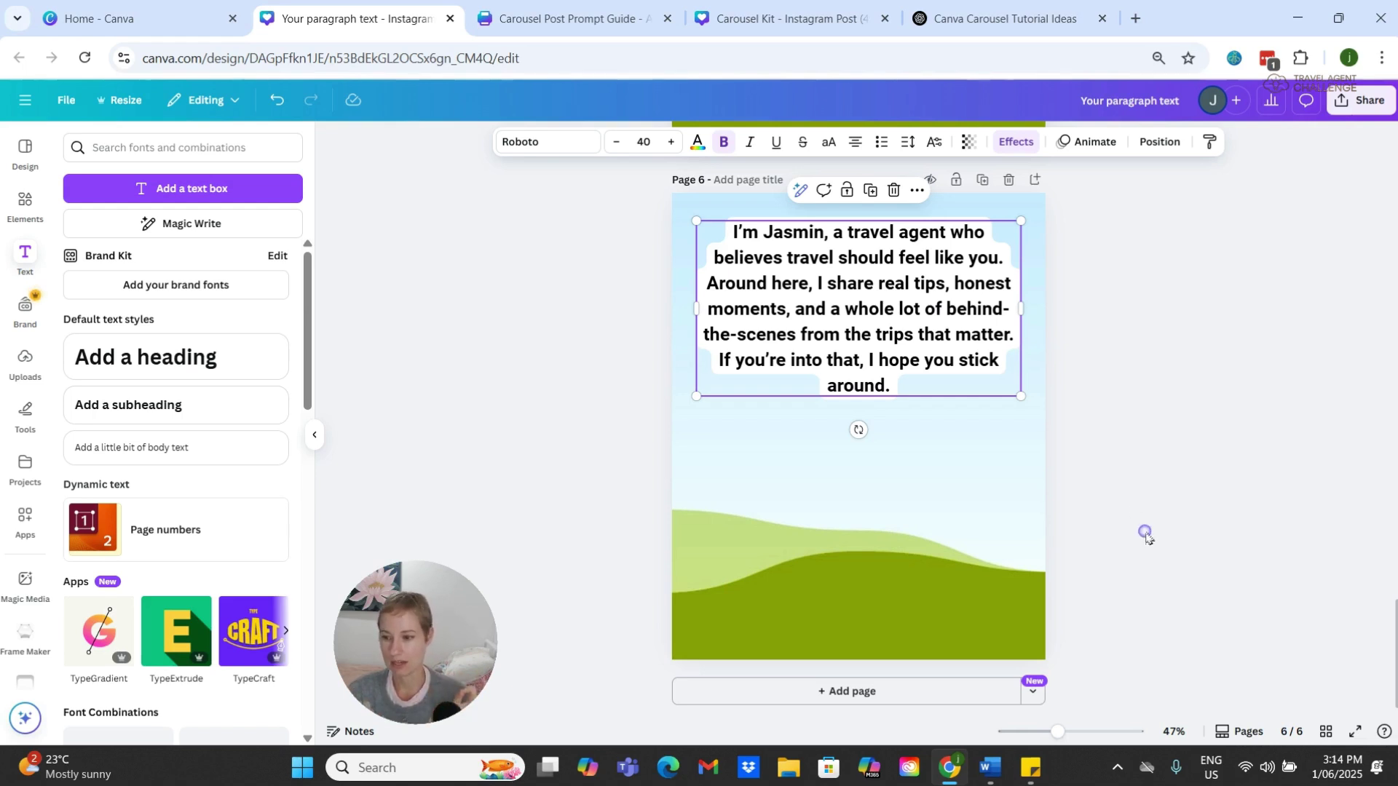
{"action": "left_click", "coordinate": [896, 478]}
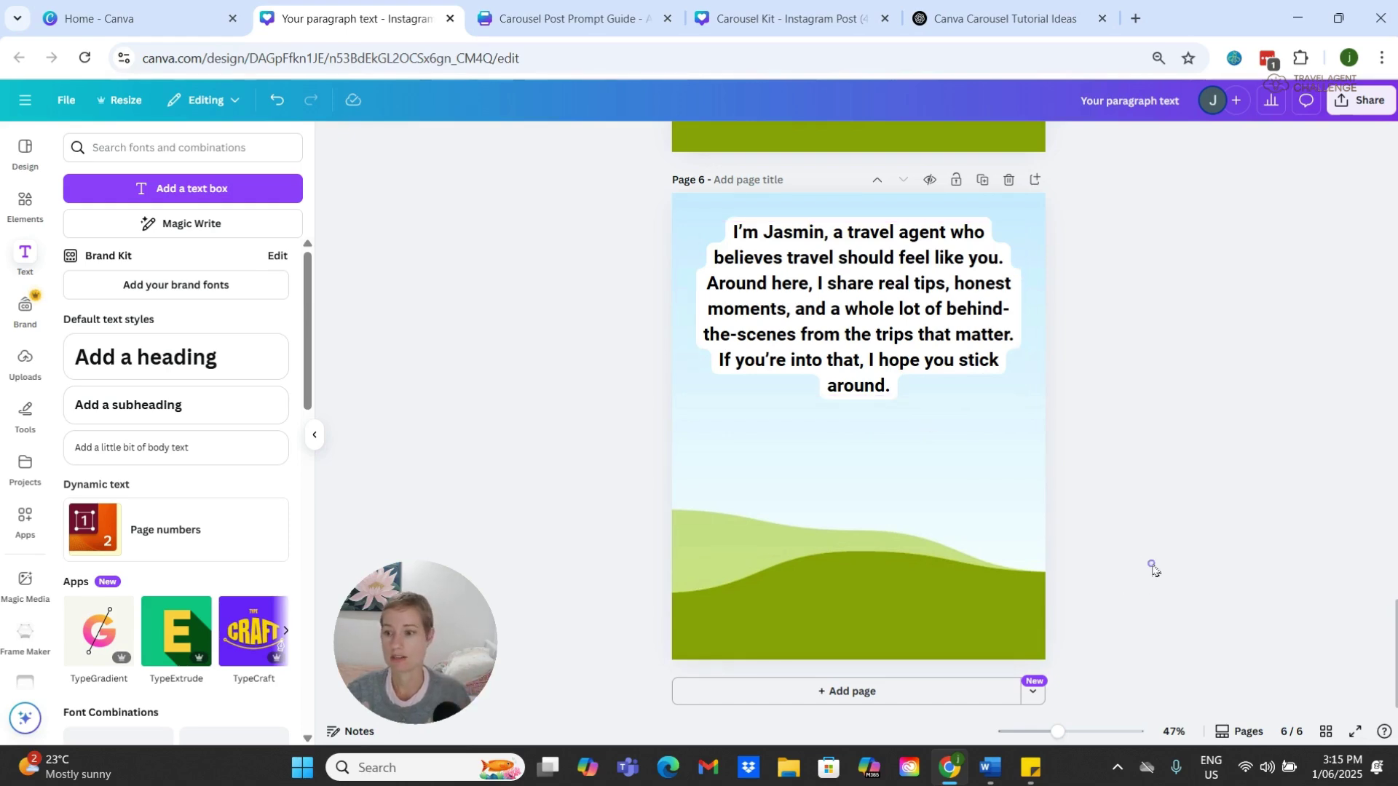
Step: Set the pink-bucket toddler upload as page 1's background behind the title
{"action": "scroll", "coordinate": [1159, 666], "scroll_direction": "up", "scroll_amount": 1}
{"action": "scroll", "coordinate": [1159, 666], "scroll_direction": "up", "scroll_amount": 20}
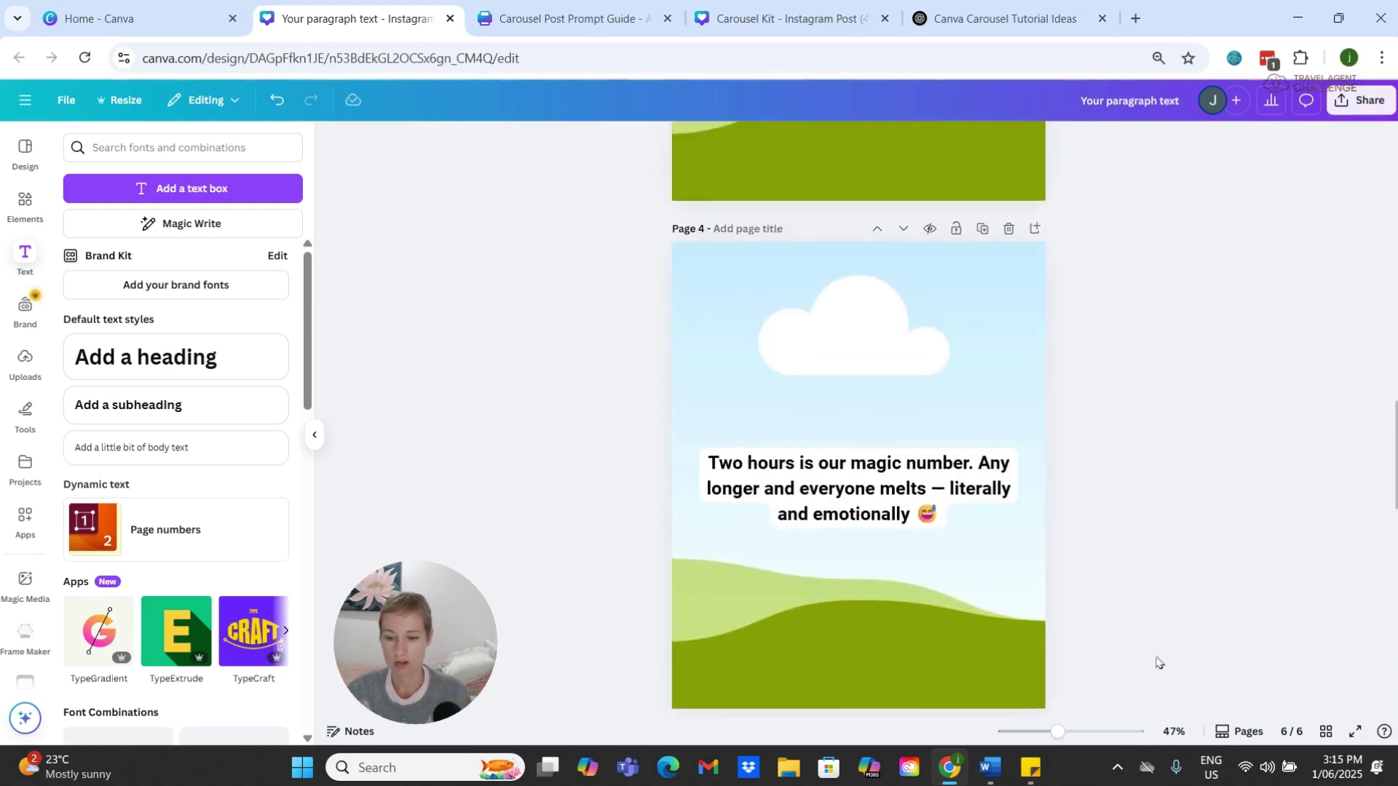
{"action": "scroll", "coordinate": [1158, 657], "scroll_direction": "up", "scroll_amount": 10}
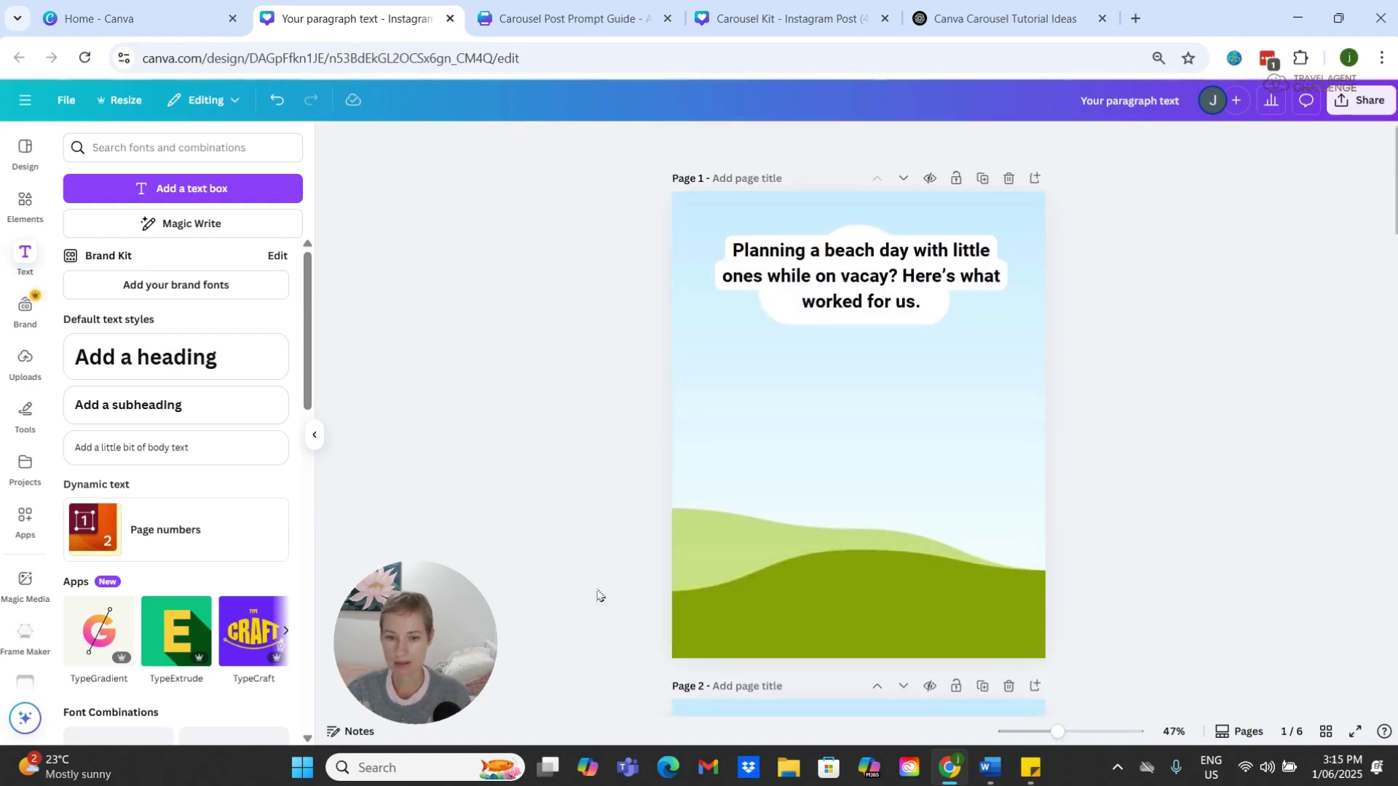
{"action": "left_click", "coordinate": [24, 358]}
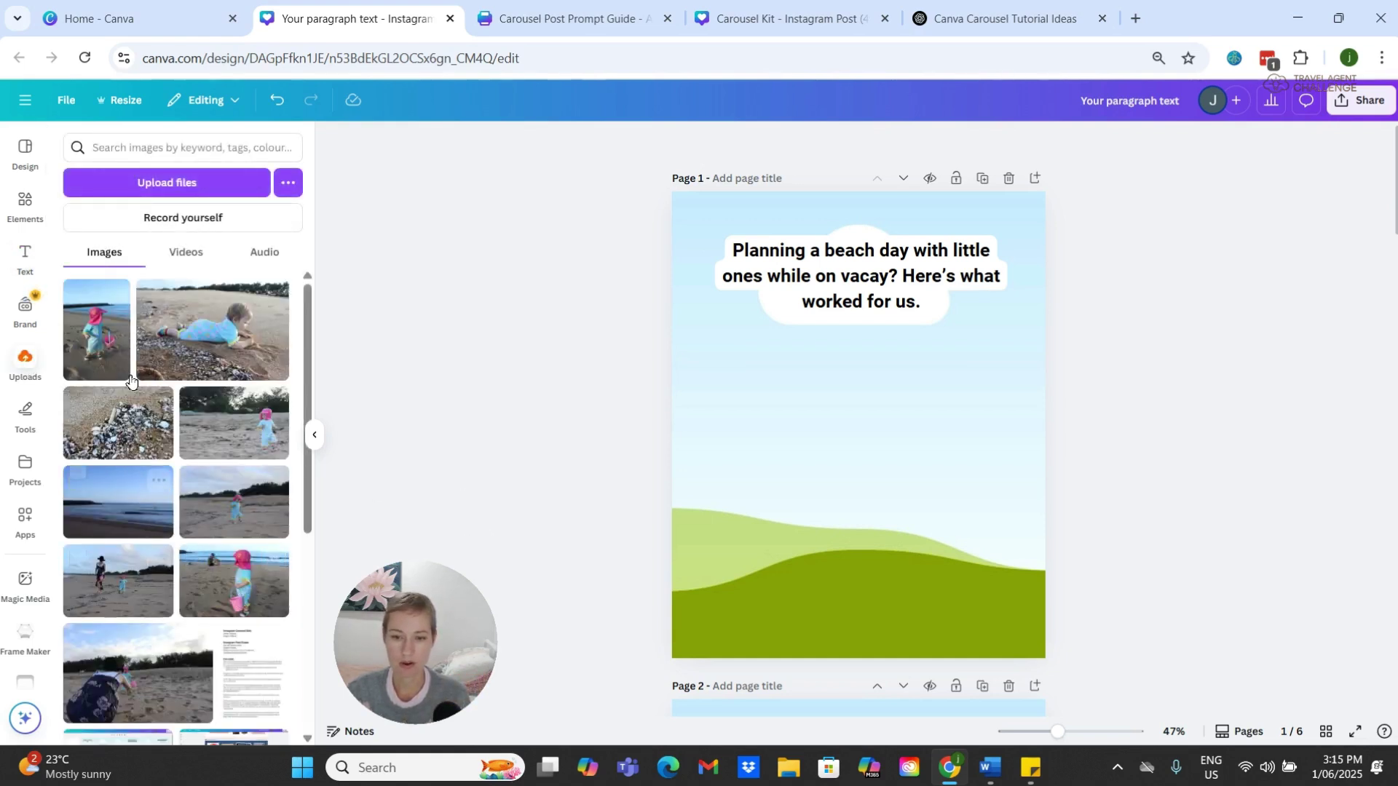
{"action": "left_click_drag", "start_coordinate": [109, 299], "coordinate": [728, 430]}
Step: Reframe page 1's photo by shifting it down within the page
{"action": "left_click", "coordinate": [818, 539]}
{"action": "double_click", "coordinate": [811, 528]}
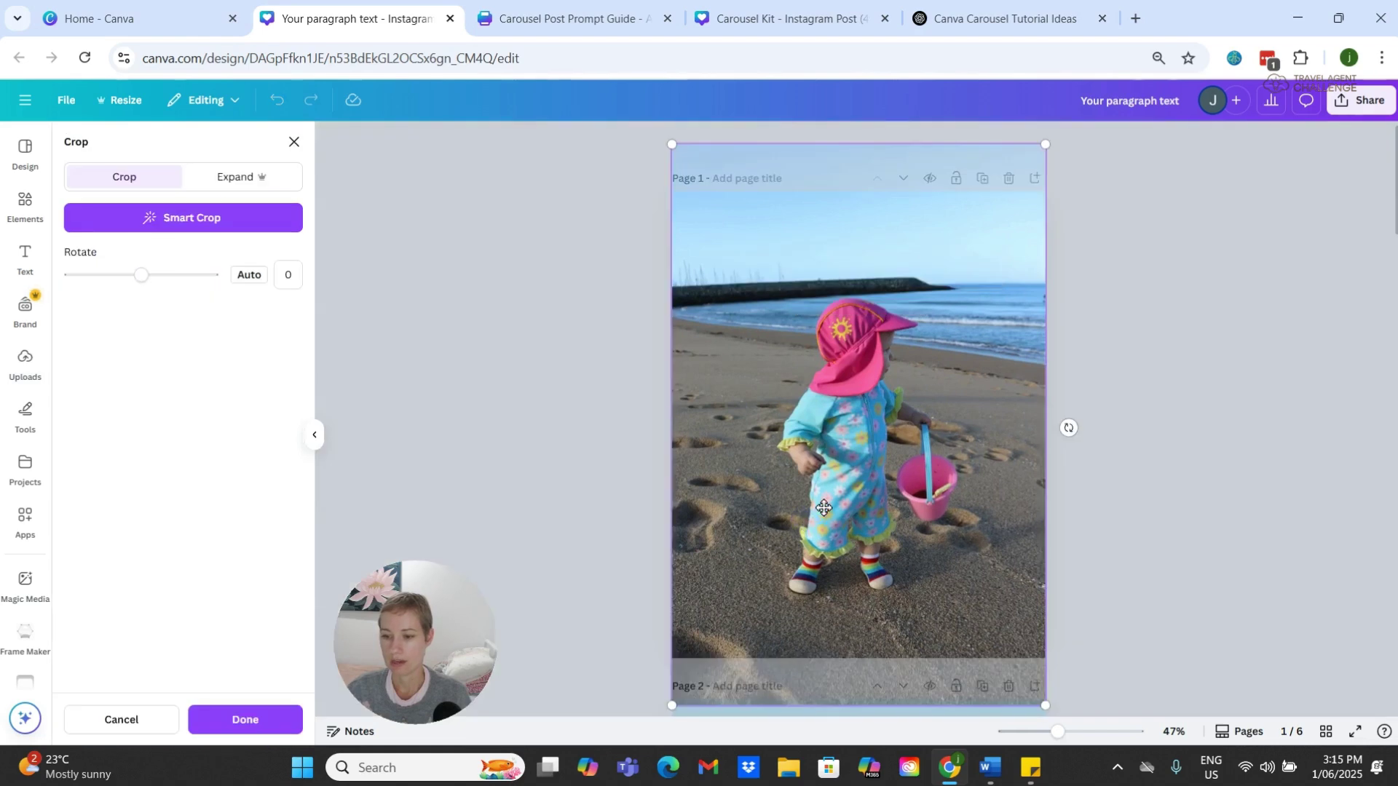
{"action": "left_click_drag", "start_coordinate": [816, 524], "coordinate": [817, 554]}
{"action": "left_click", "coordinate": [619, 565]}
{"action": "left_click", "coordinate": [615, 562]}
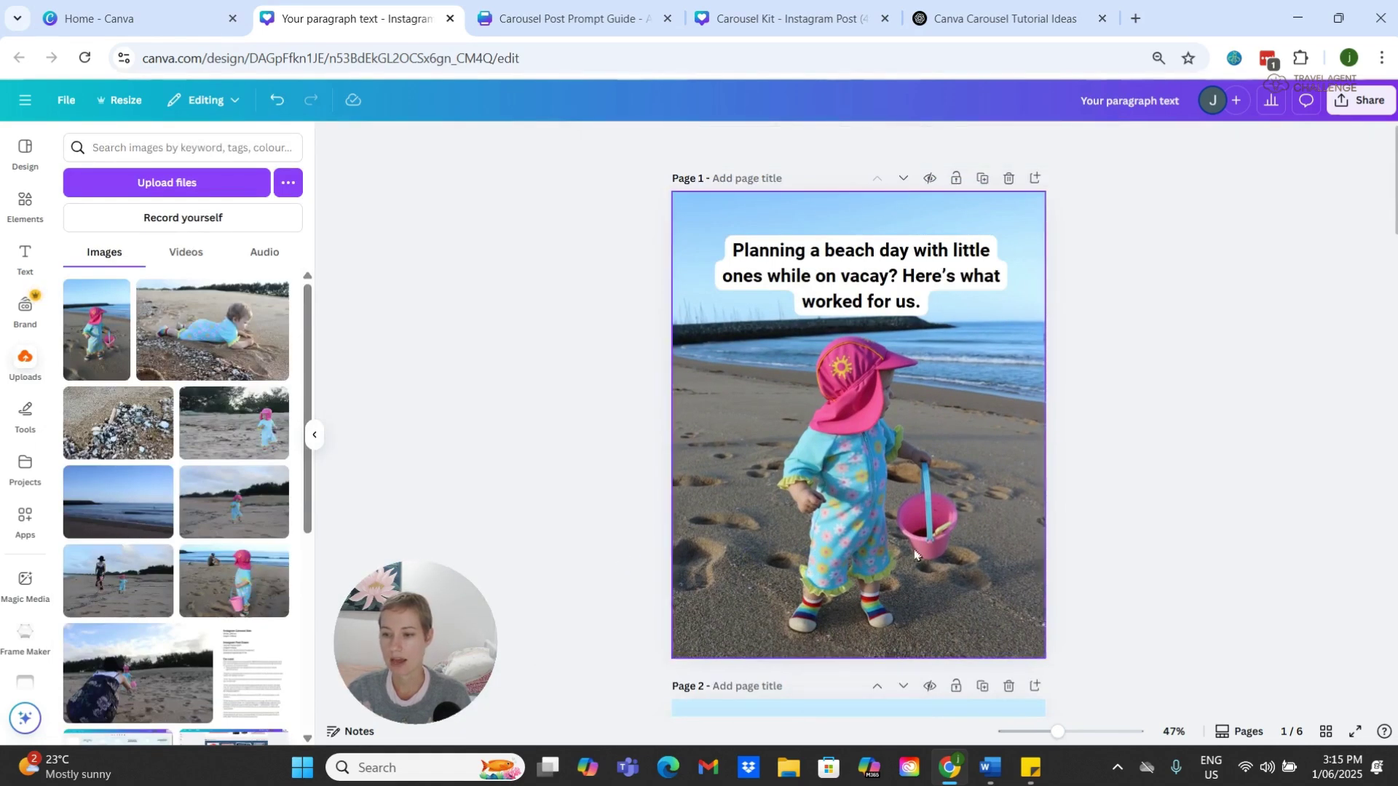
{"action": "scroll", "coordinate": [900, 567], "scroll_direction": "down", "scroll_amount": 3}
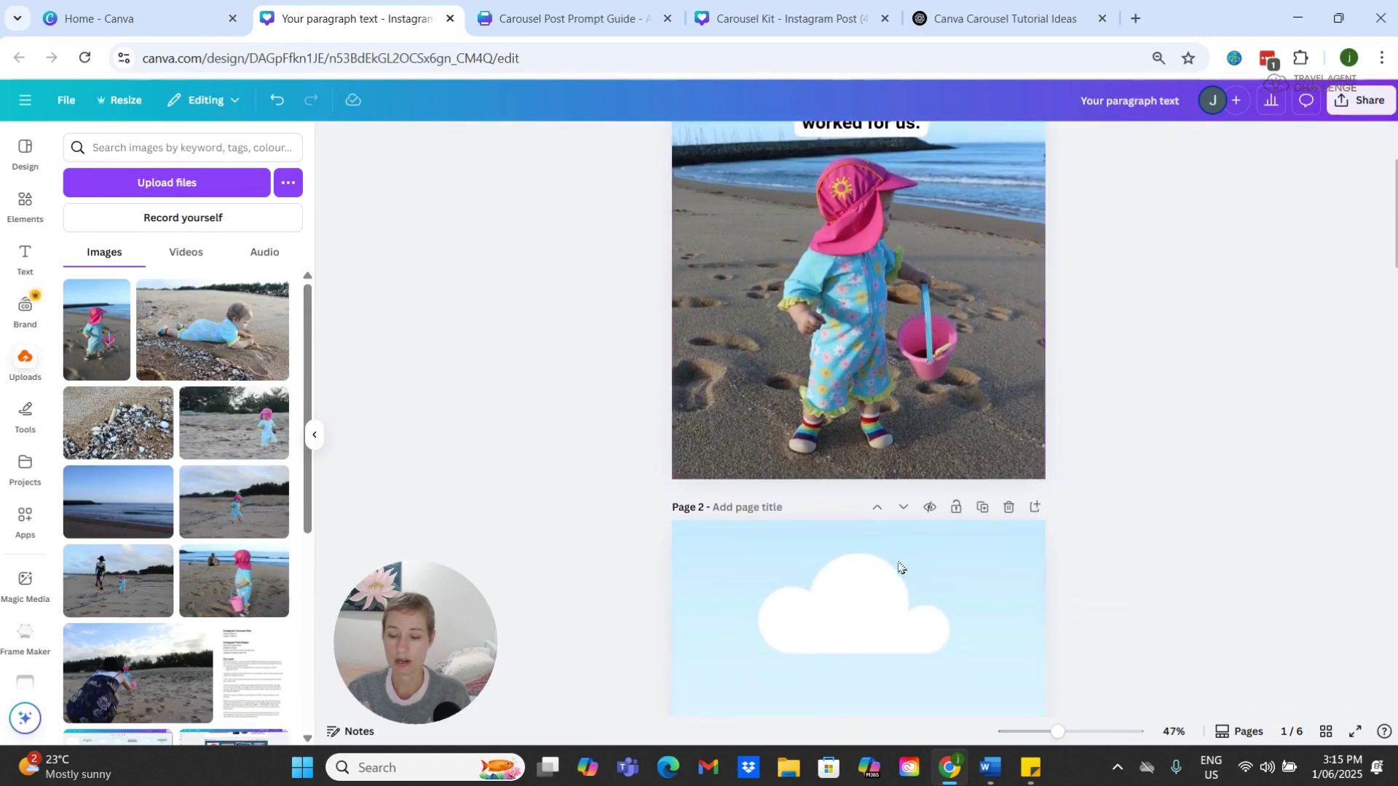
{"action": "scroll", "coordinate": [896, 560], "scroll_direction": "down", "scroll_amount": 5}
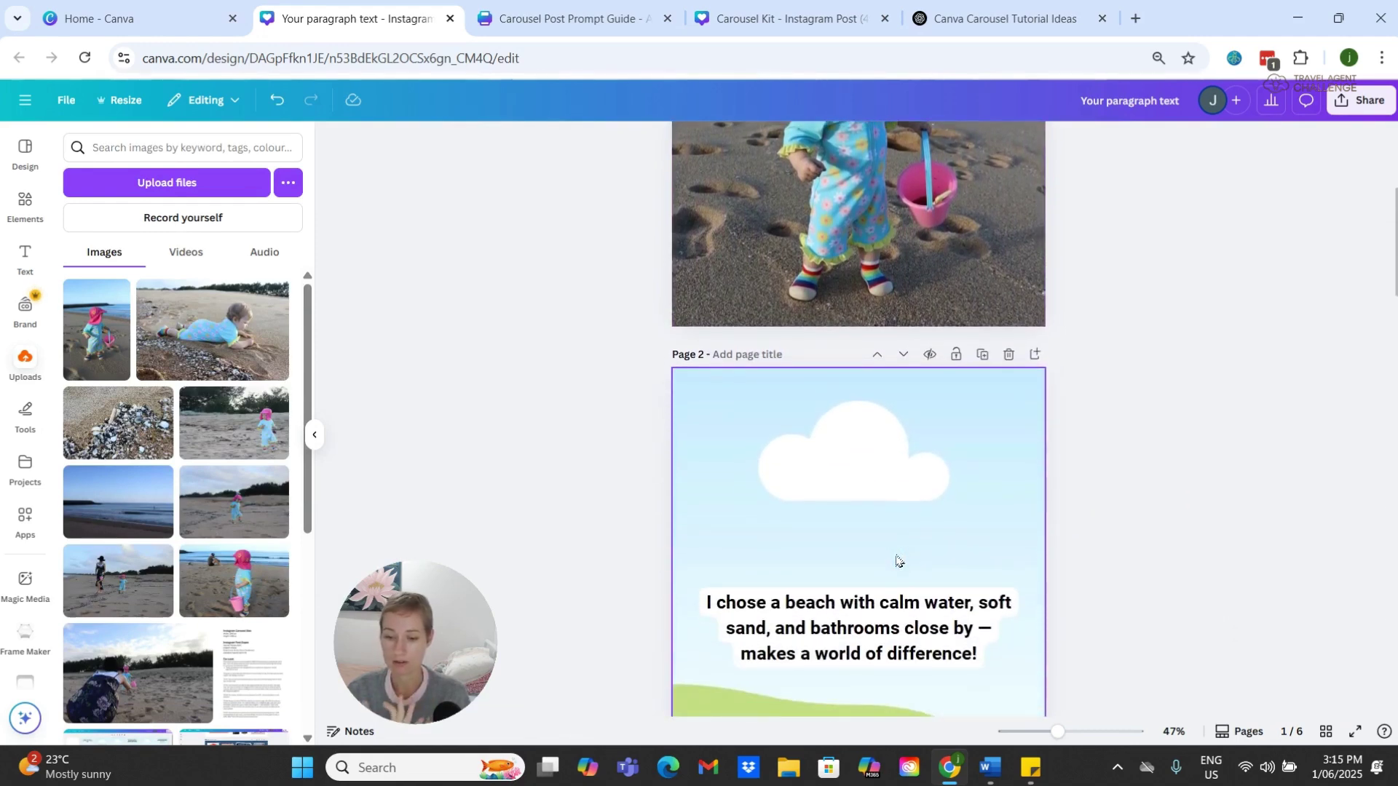
{"action": "scroll", "coordinate": [897, 561], "scroll_direction": "down", "scroll_amount": 2}
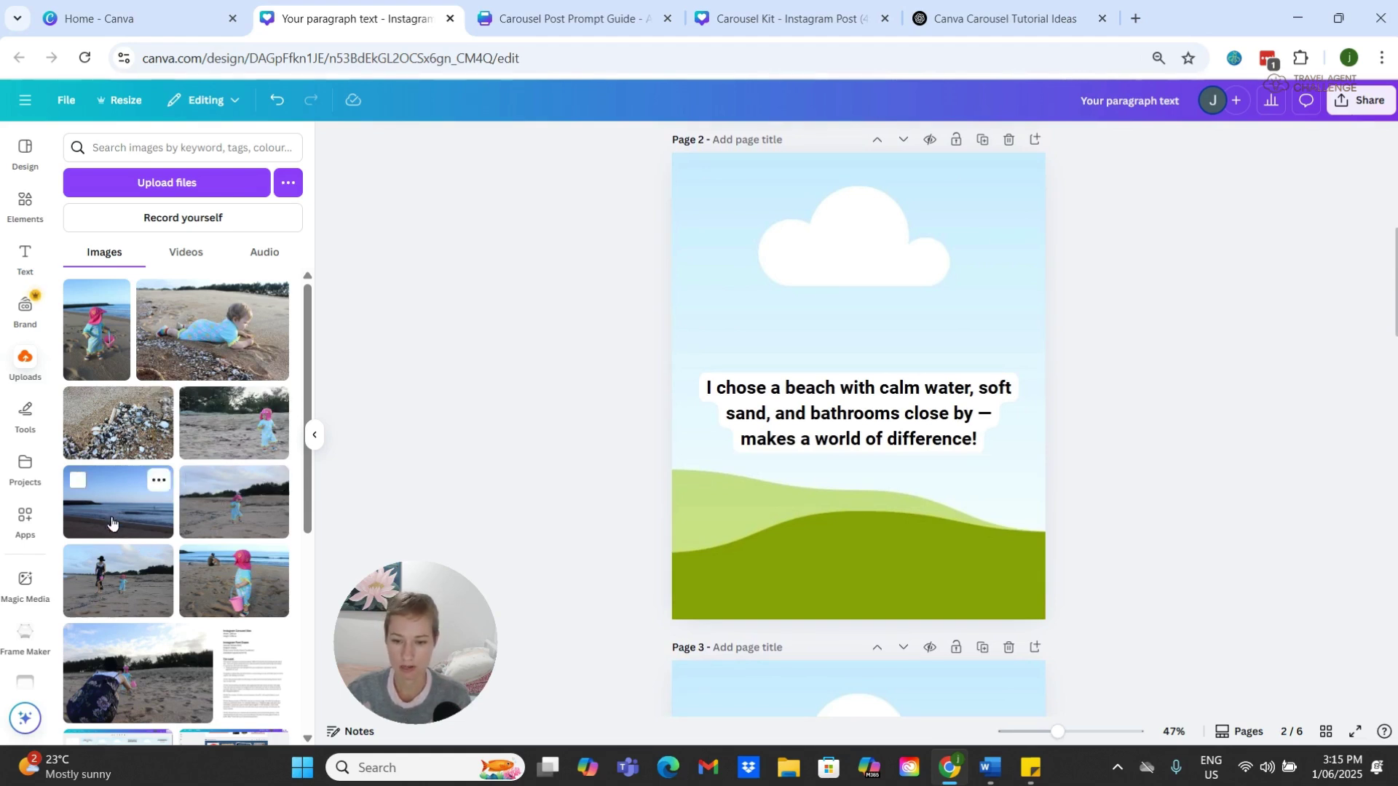
Step: Put the calm-sea photo behind page 2 and move its calm-water caption, narrowed to rewrap, to the top
{"action": "left_click_drag", "start_coordinate": [111, 521], "coordinate": [726, 516]}
{"action": "left_click", "coordinate": [811, 415]}
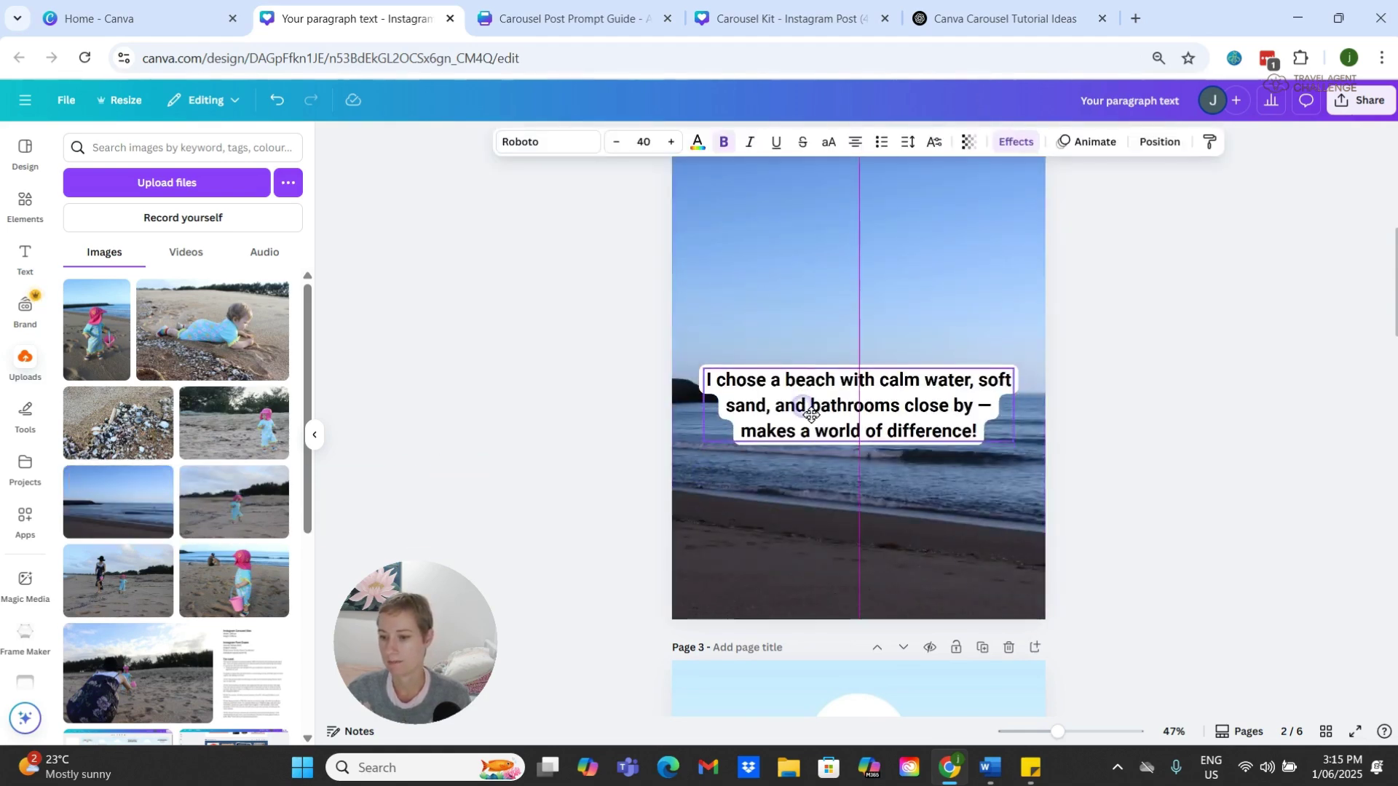
{"action": "left_click_drag", "start_coordinate": [811, 415], "coordinate": [815, 268]}
{"action": "left_click_drag", "start_coordinate": [1023, 260], "coordinate": [935, 259]}
{"action": "left_click", "coordinate": [1019, 364]}
{"action": "left_click", "coordinate": [998, 365]}
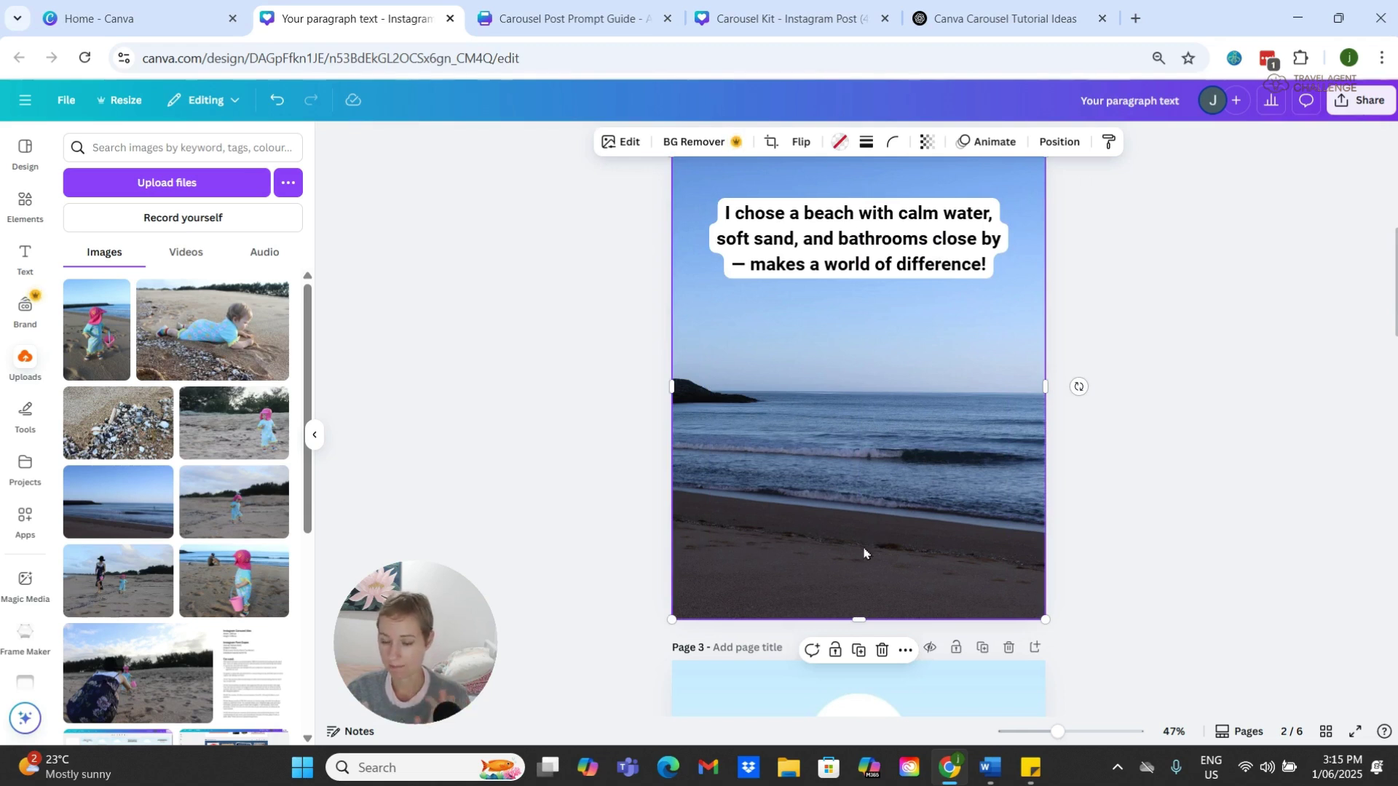
{"action": "scroll", "coordinate": [865, 552], "scroll_direction": "up", "scroll_amount": 3}
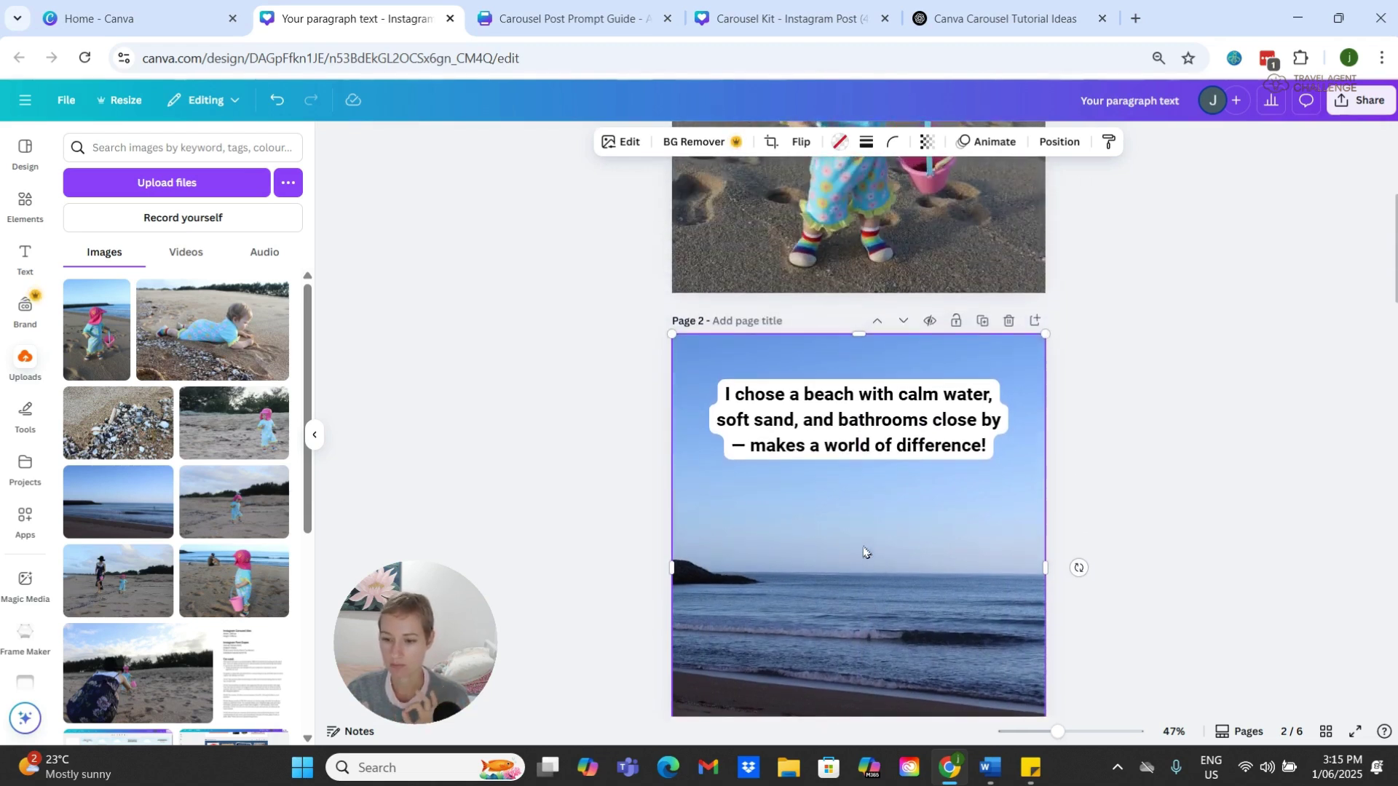
{"action": "scroll", "coordinate": [864, 552], "scroll_direction": "down", "scroll_amount": 2}
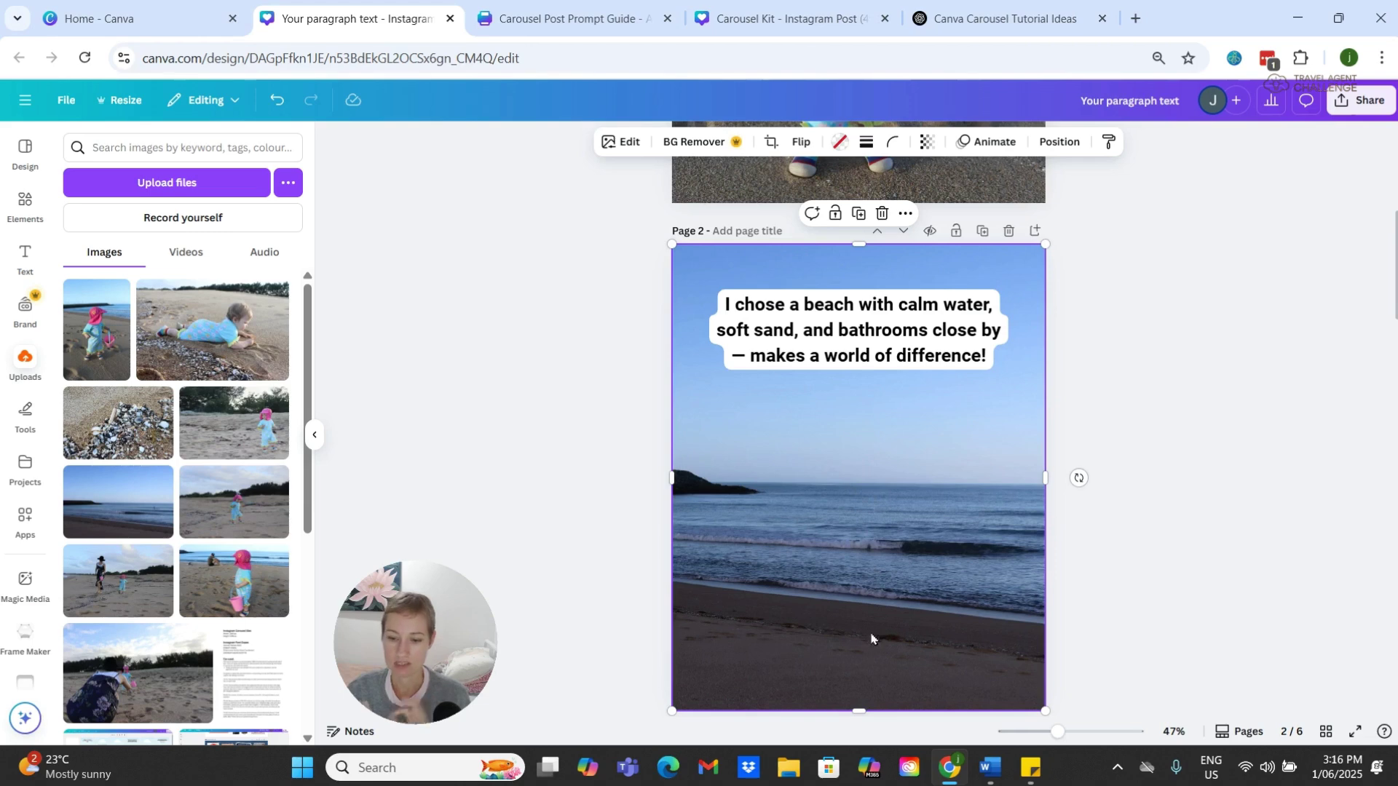
Step: Set the toddler-on-sand photo as page 3's background, shifted left to frame the toddler
{"action": "scroll", "coordinate": [871, 639], "scroll_direction": "down", "scroll_amount": 5}
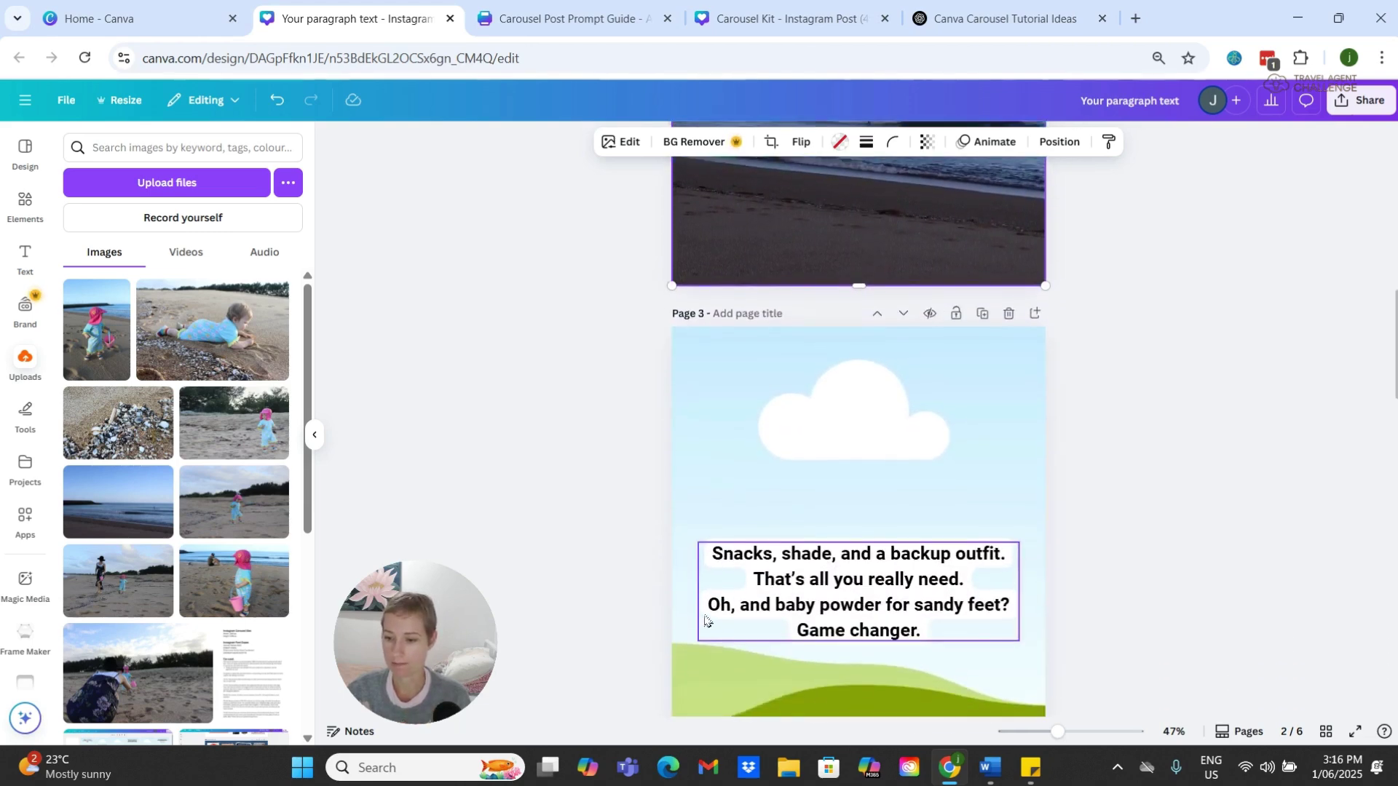
{"action": "left_click_drag", "start_coordinate": [233, 425], "coordinate": [695, 440]}
{"action": "double_click", "coordinate": [827, 452]}
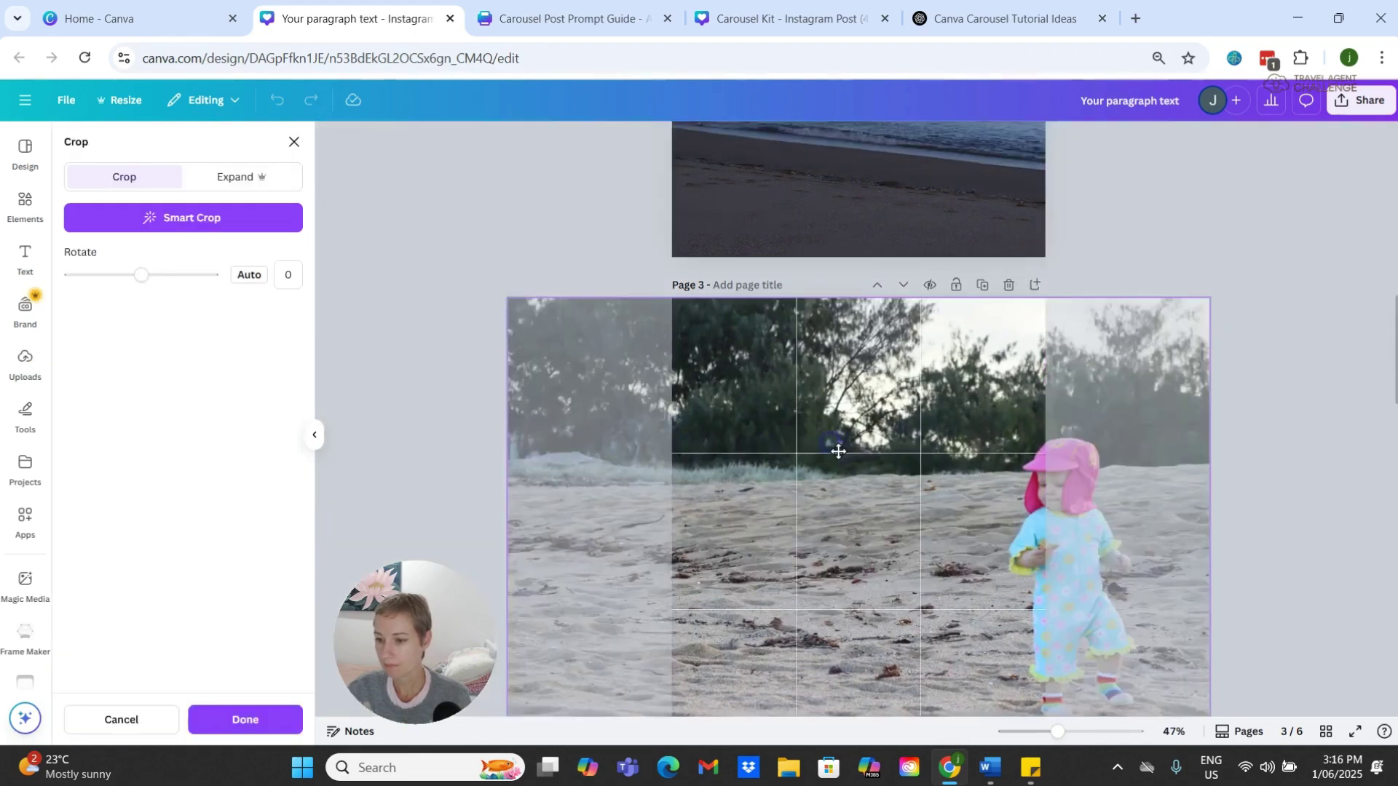
{"action": "left_click_drag", "start_coordinate": [827, 452], "coordinate": [771, 450]}
{"action": "left_click", "coordinate": [1240, 488]}
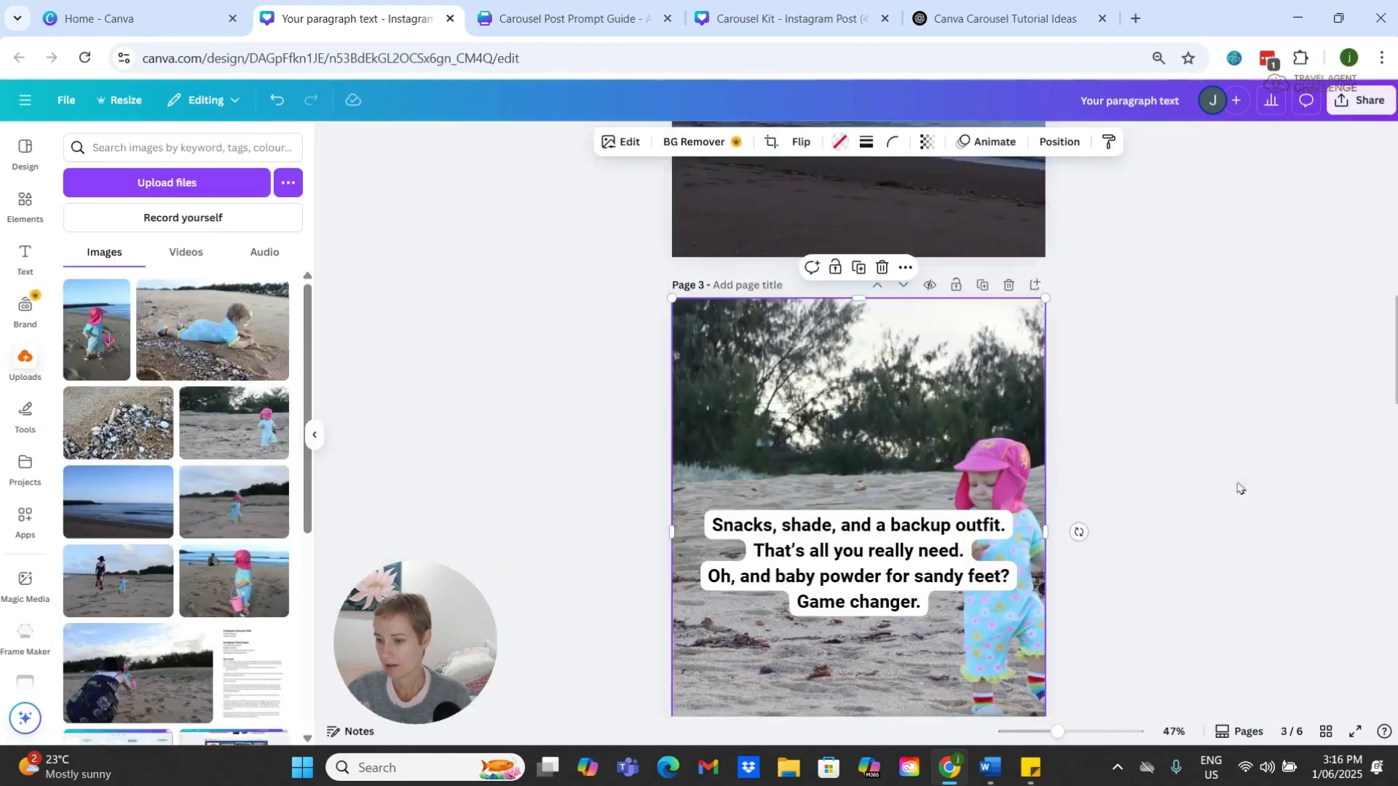
Step: Move page 3's caption to the top and drop the woman-and-toddler photo onto page 4
{"action": "scroll", "coordinate": [1167, 519], "scroll_direction": "down", "scroll_amount": 3}
{"action": "left_click_drag", "start_coordinate": [892, 387], "coordinate": [878, 330]}
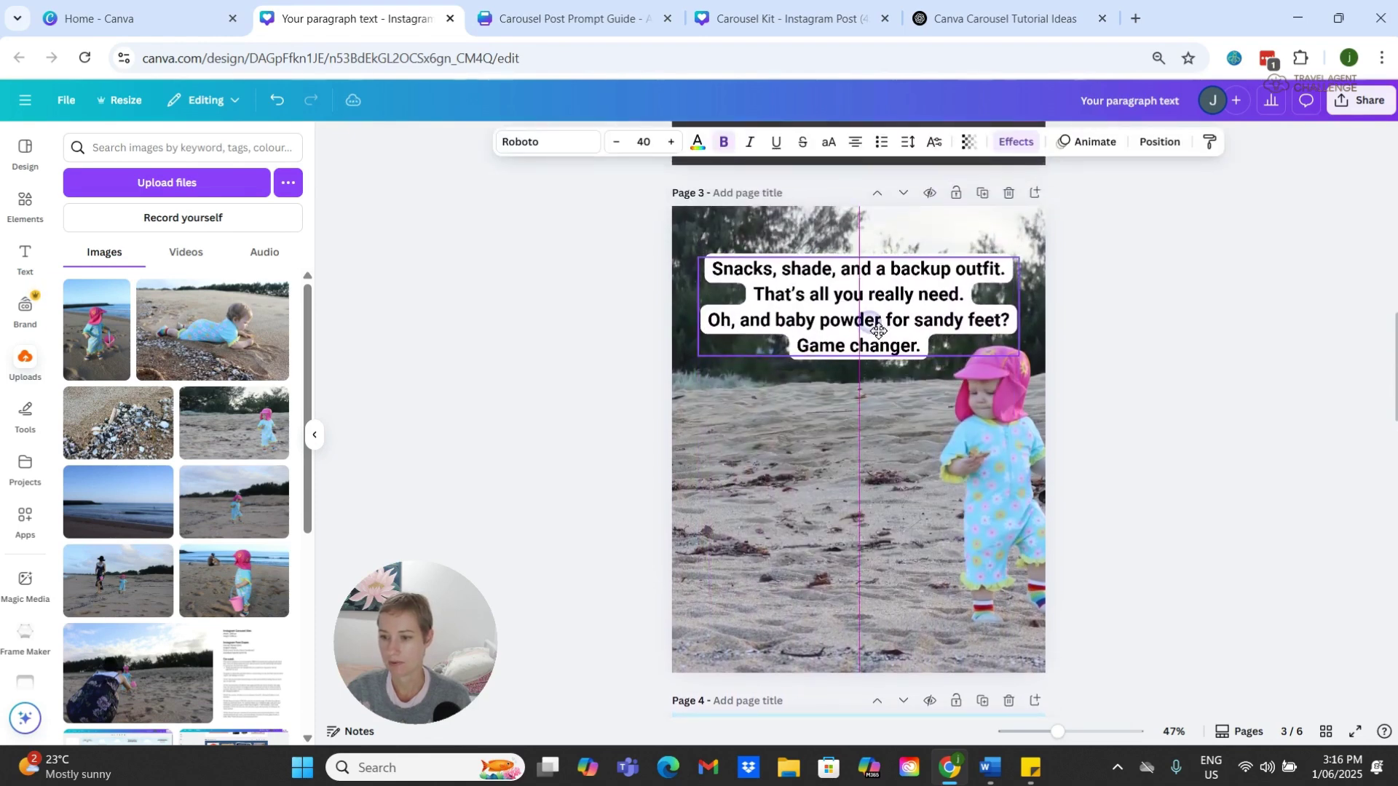
{"action": "left_click", "coordinate": [1158, 425]}
{"action": "scroll", "coordinate": [1064, 488], "scroll_direction": "down", "scroll_amount": 6}
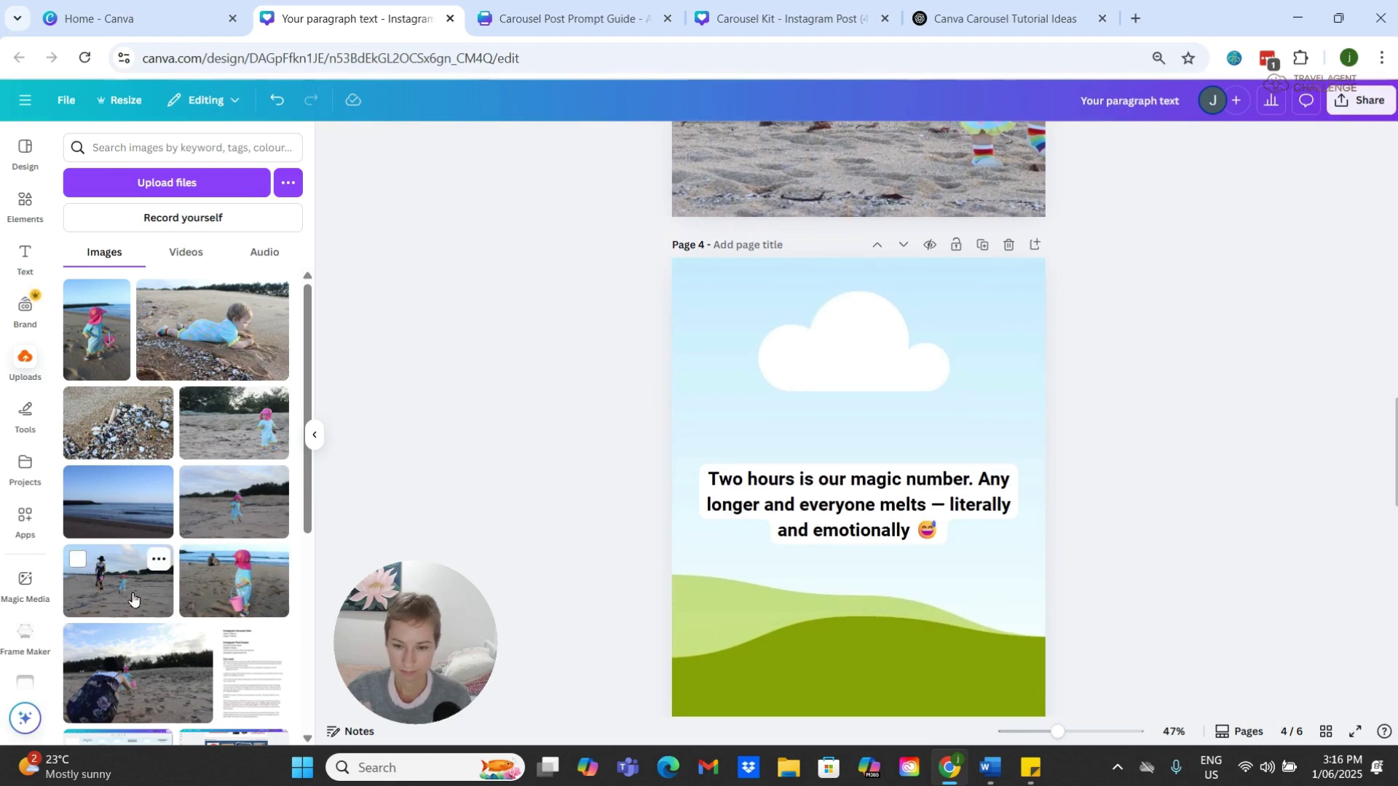
{"action": "left_click_drag", "start_coordinate": [133, 597], "coordinate": [725, 597]}
Step: Move page 4's caption down to the bottom of the slide
{"action": "left_click_drag", "start_coordinate": [845, 504], "coordinate": [842, 633]}
{"action": "left_click", "coordinate": [1114, 555]}
{"action": "scroll", "coordinate": [1113, 557], "scroll_direction": "down", "scroll_amount": 7}
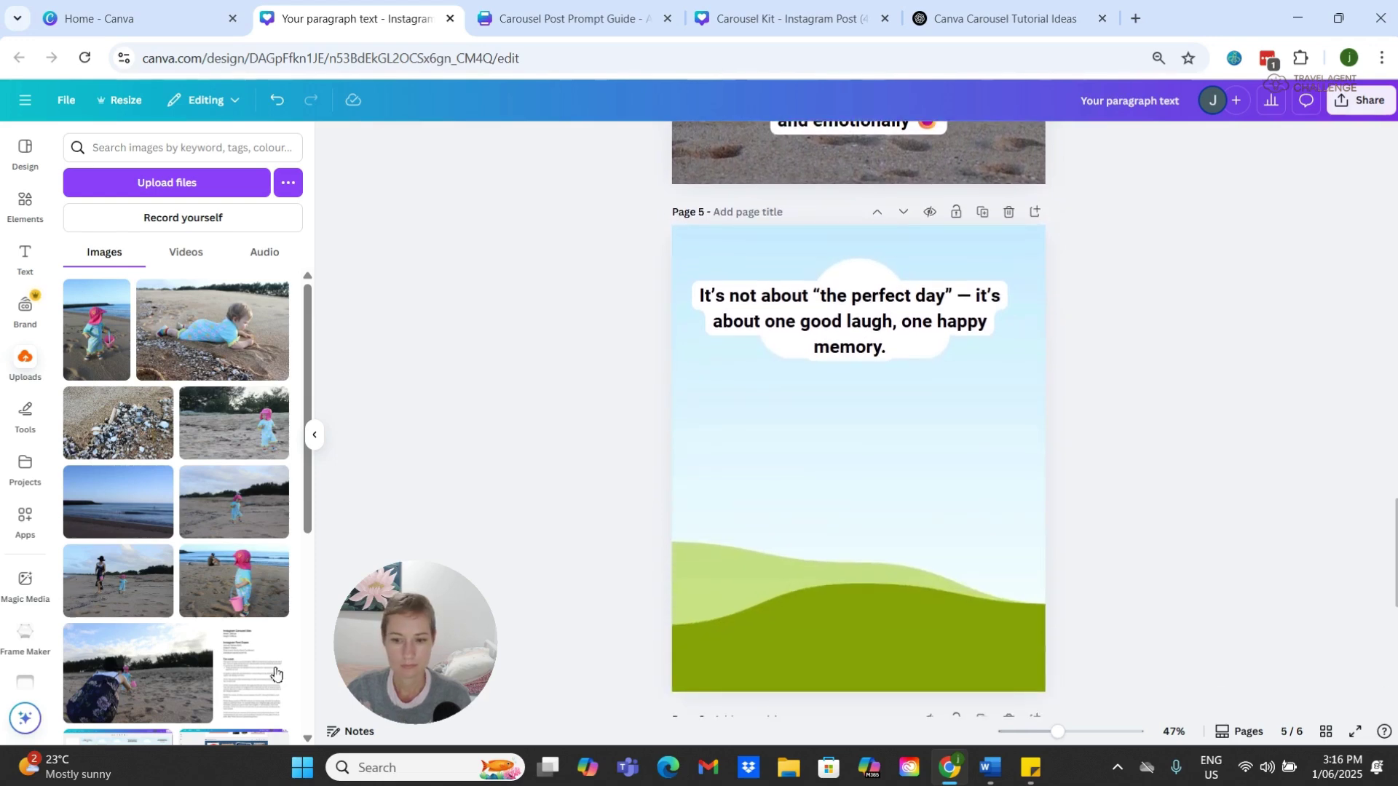
Step: Set the pink-bucket toddler photo behind page 5 and place its quote beside the child
{"action": "left_click_drag", "start_coordinate": [234, 579], "coordinate": [772, 428]}
{"action": "left_click_drag", "start_coordinate": [974, 326], "coordinate": [839, 469]}
{"action": "left_click_drag", "start_coordinate": [764, 509], "coordinate": [765, 471]}
{"action": "left_click", "coordinate": [1144, 497]}
{"action": "scroll", "coordinate": [1144, 510], "scroll_direction": "down", "scroll_amount": 4}
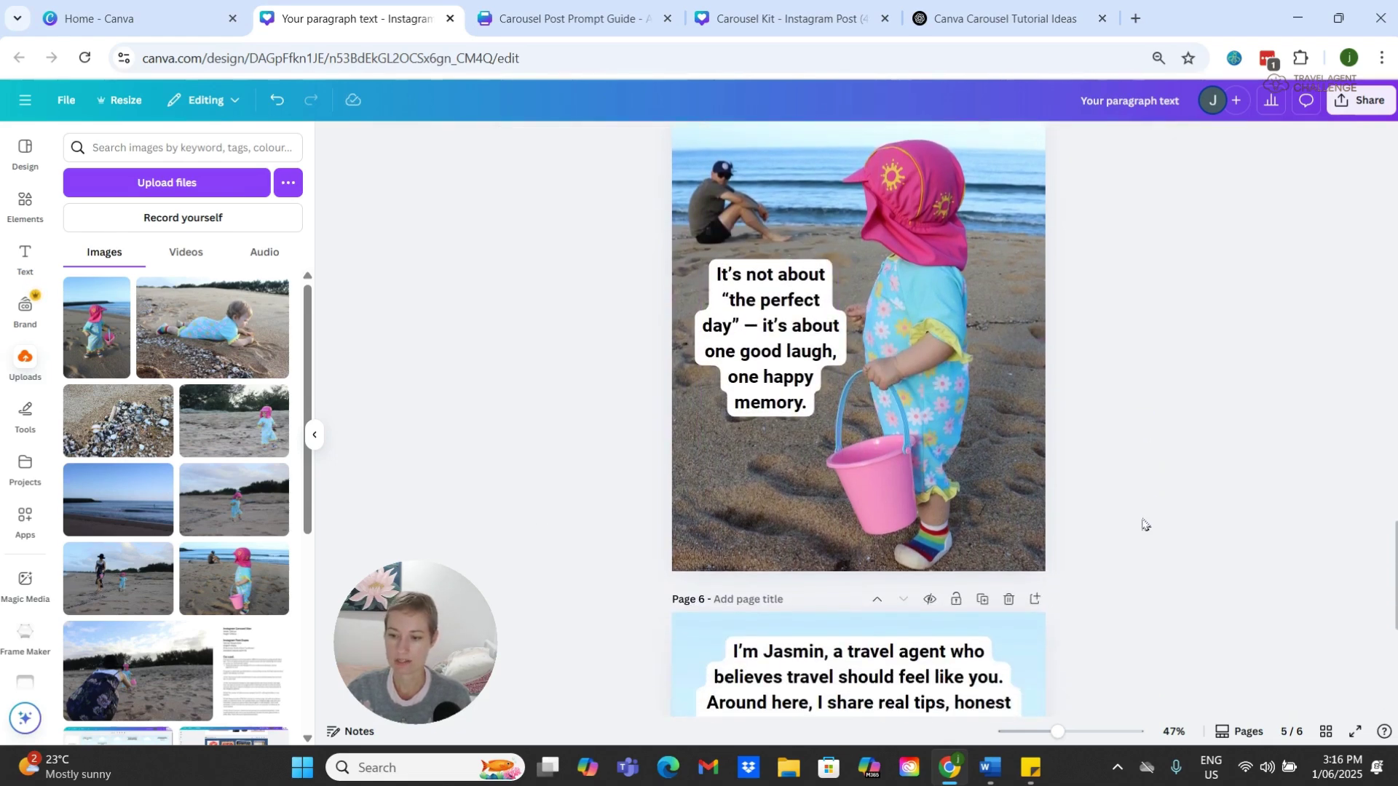
{"action": "scroll", "coordinate": [1133, 530], "scroll_direction": "down", "scroll_amount": 4}
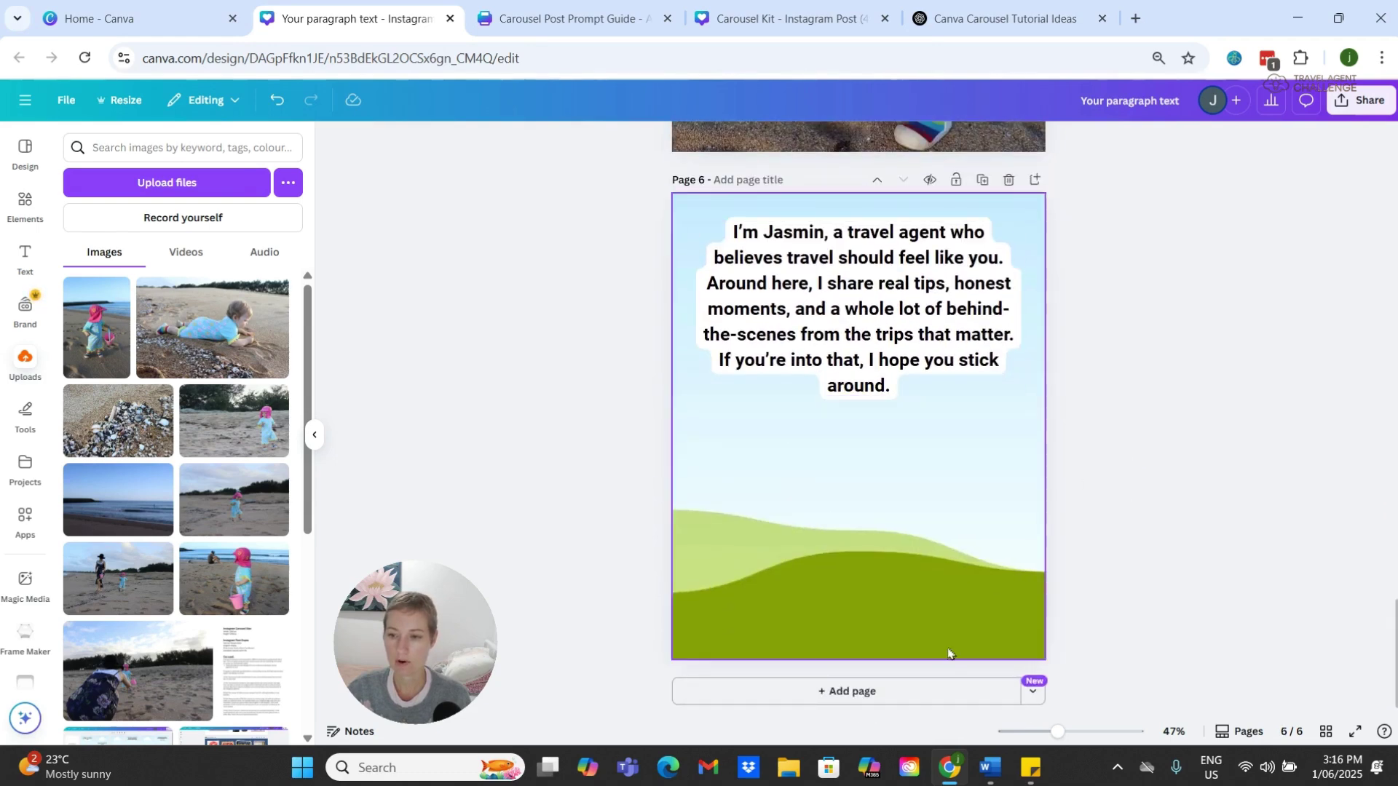
Step: Set the crouching-adult beach photo behind page 6 and nudge its introduction slightly lower
{"action": "left_click_drag", "start_coordinate": [102, 659], "coordinate": [742, 570]}
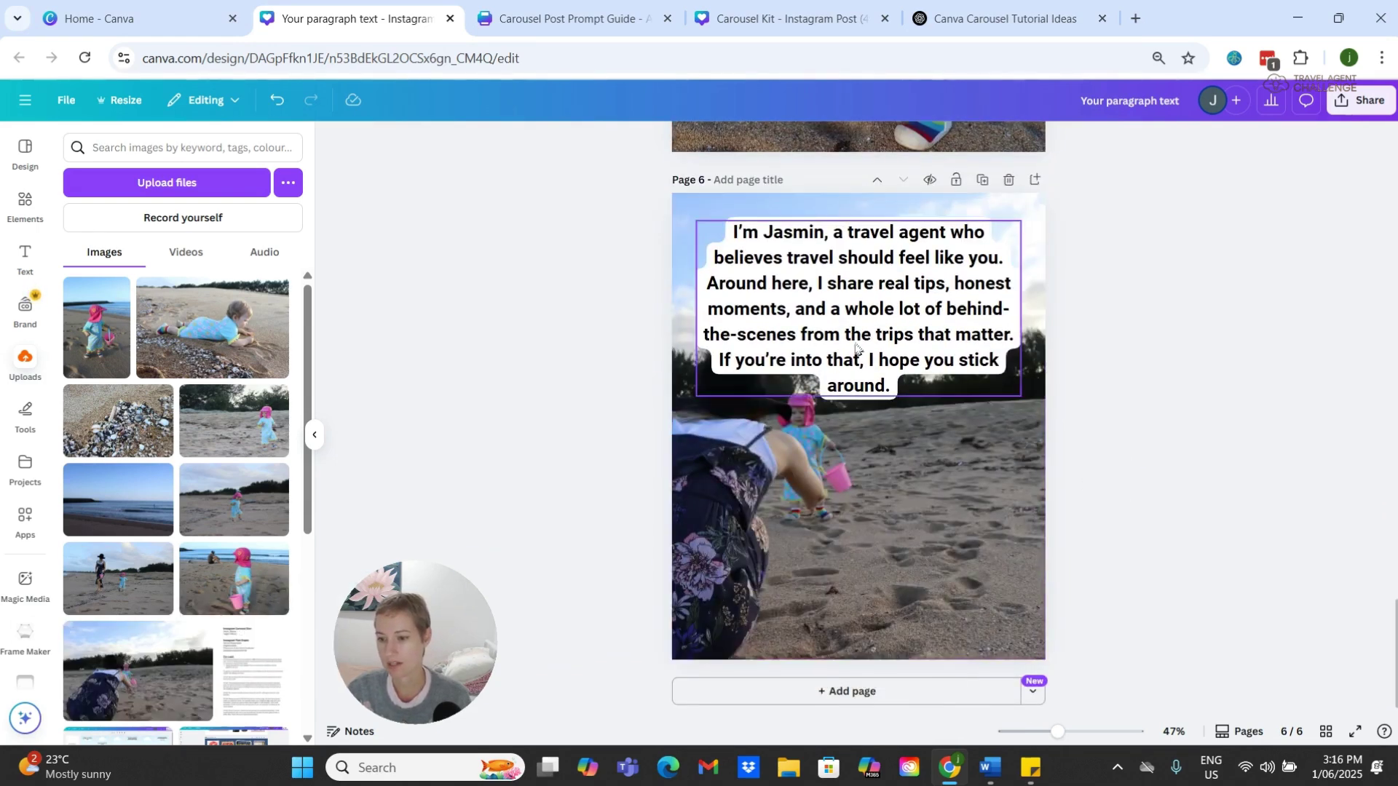
{"action": "left_click_drag", "start_coordinate": [855, 347], "coordinate": [910, 399]}
{"action": "left_click", "coordinate": [1114, 496]}
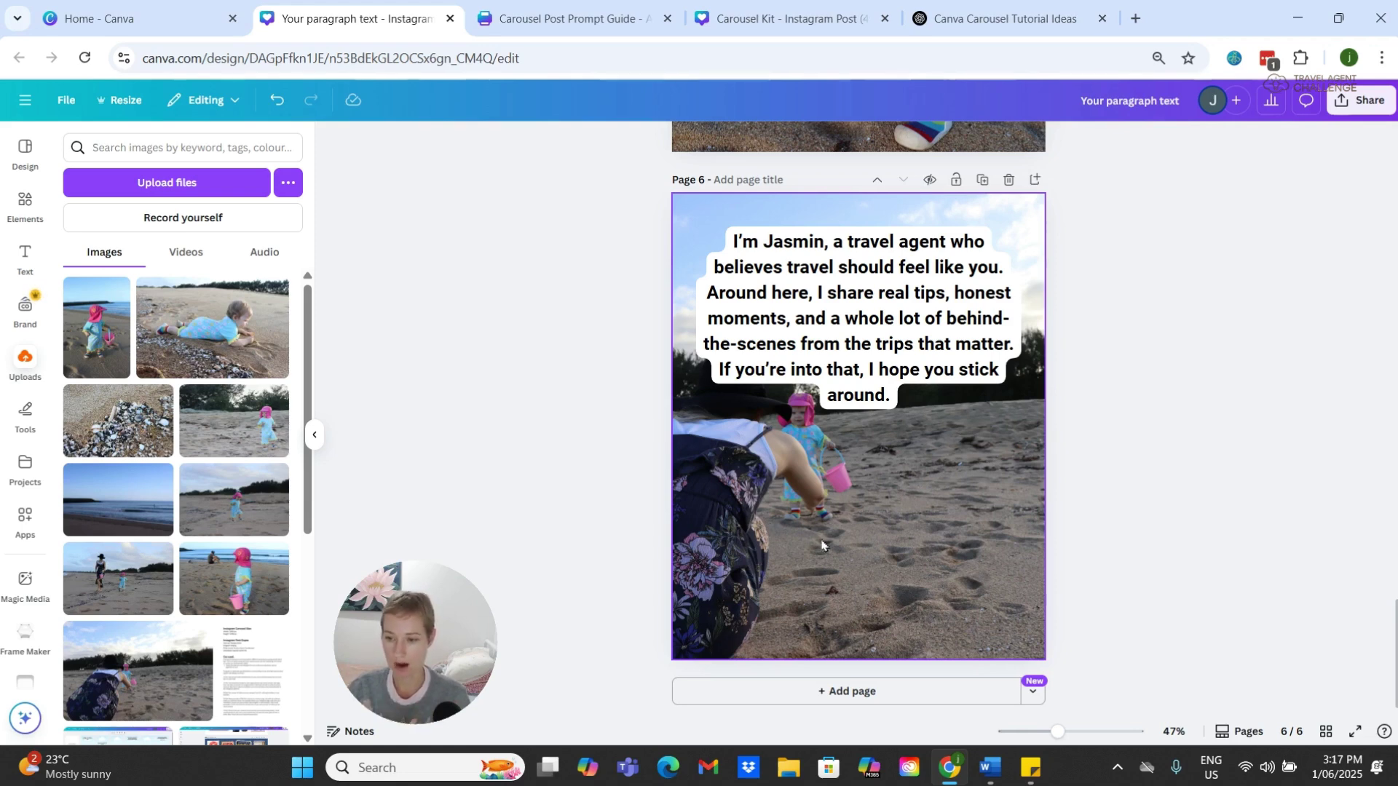
{"action": "scroll", "coordinate": [828, 540], "scroll_direction": "up", "scroll_amount": 2}
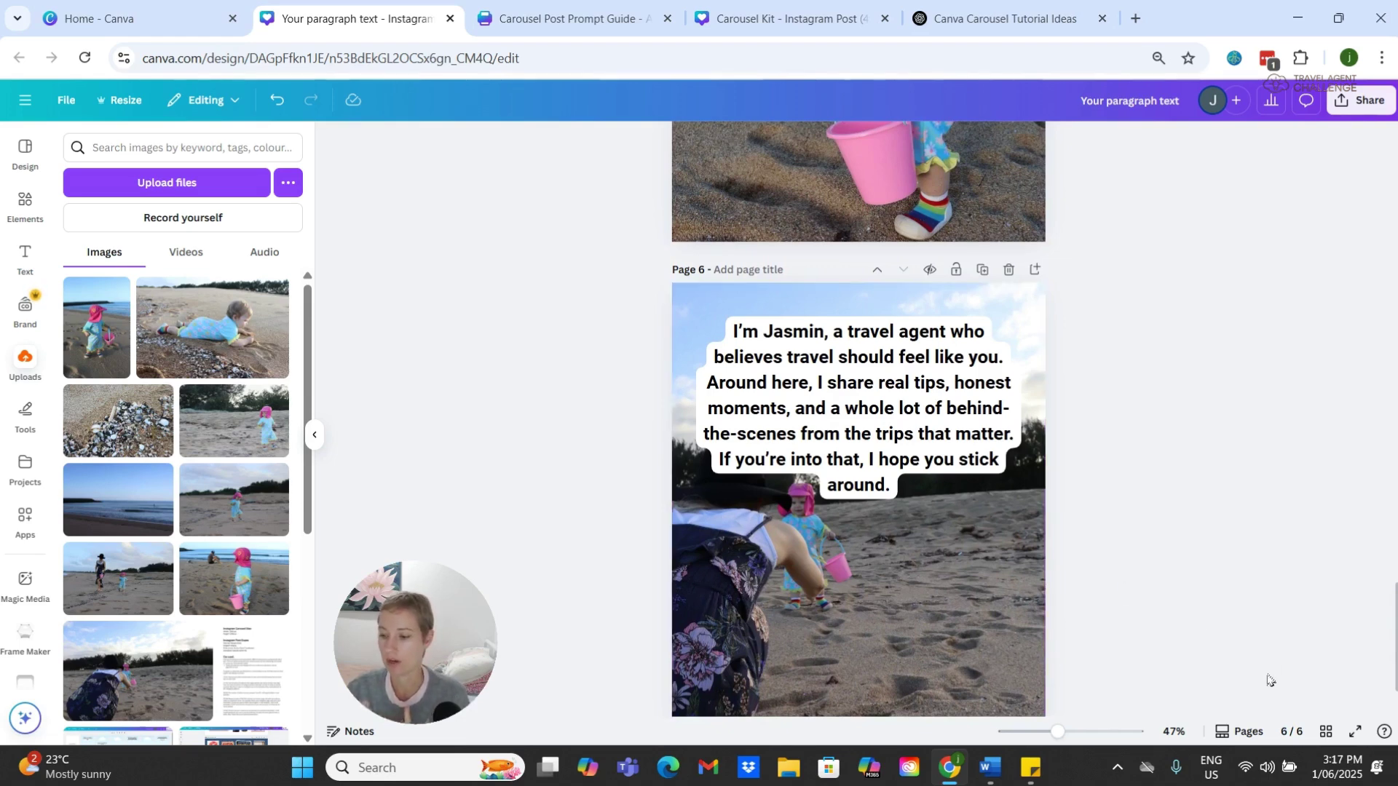
Step: Review the six photo slides in Grid view, then return to page 1 with the side panel collapsed
{"action": "left_click", "coordinate": [1326, 736]}
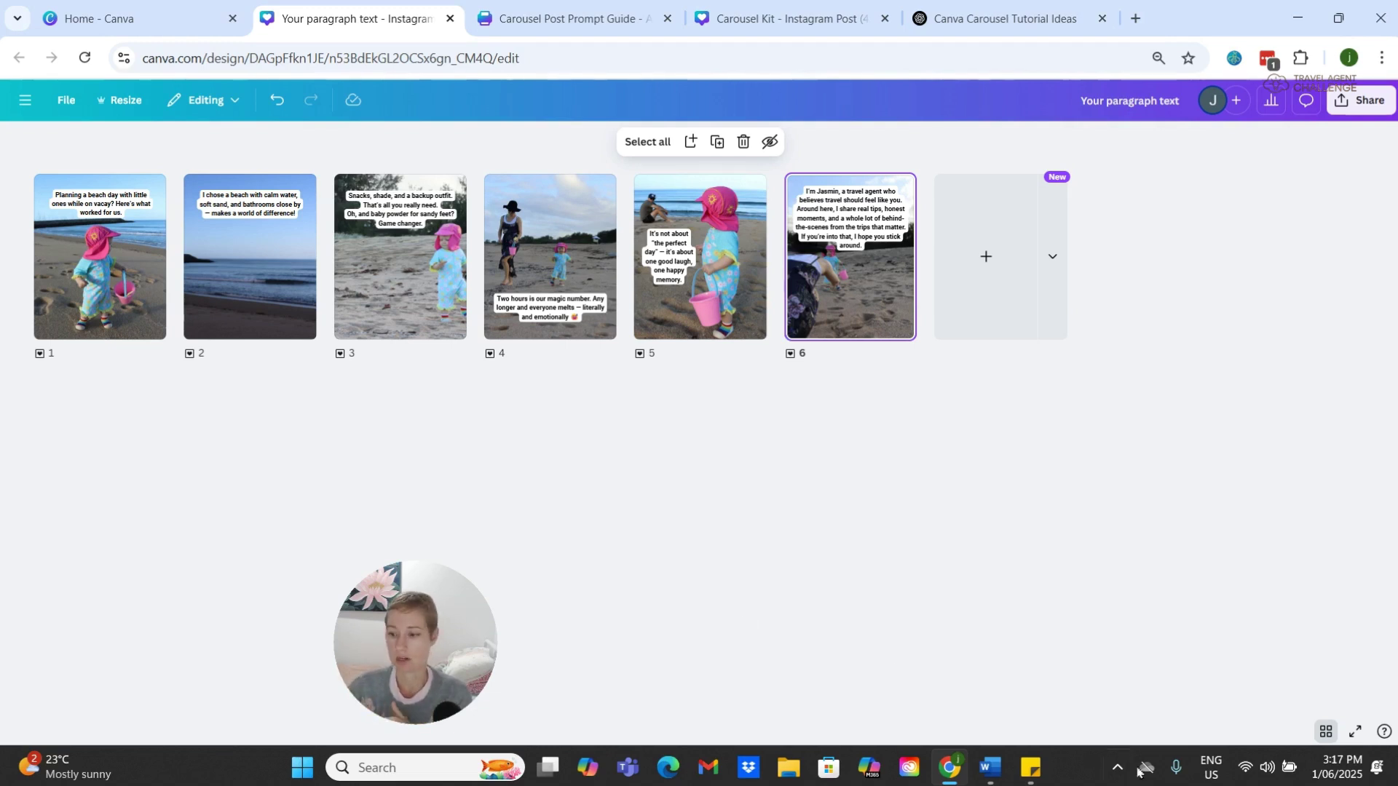
{"action": "left_click", "coordinate": [1326, 732]}
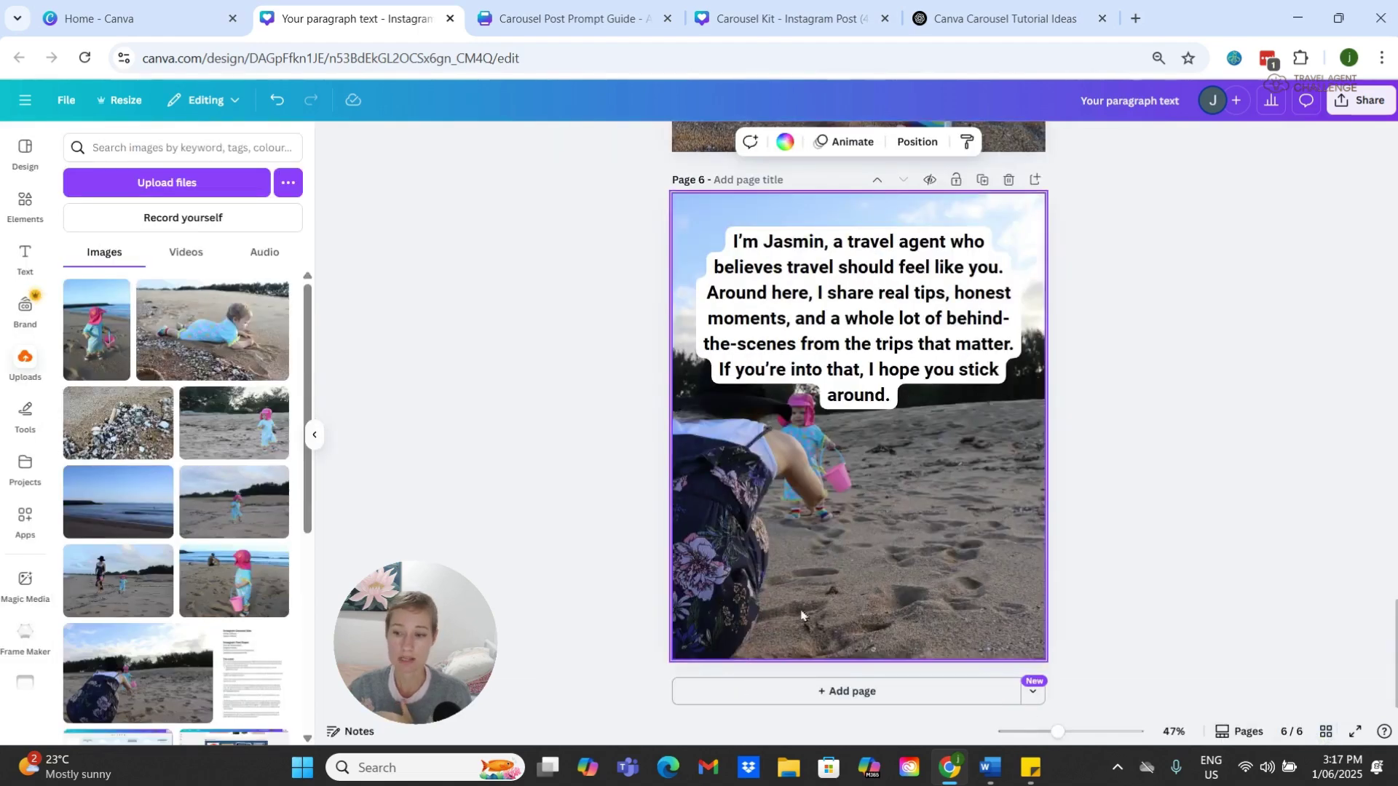
{"action": "scroll", "coordinate": [798, 608], "scroll_direction": "up", "scroll_amount": 12}
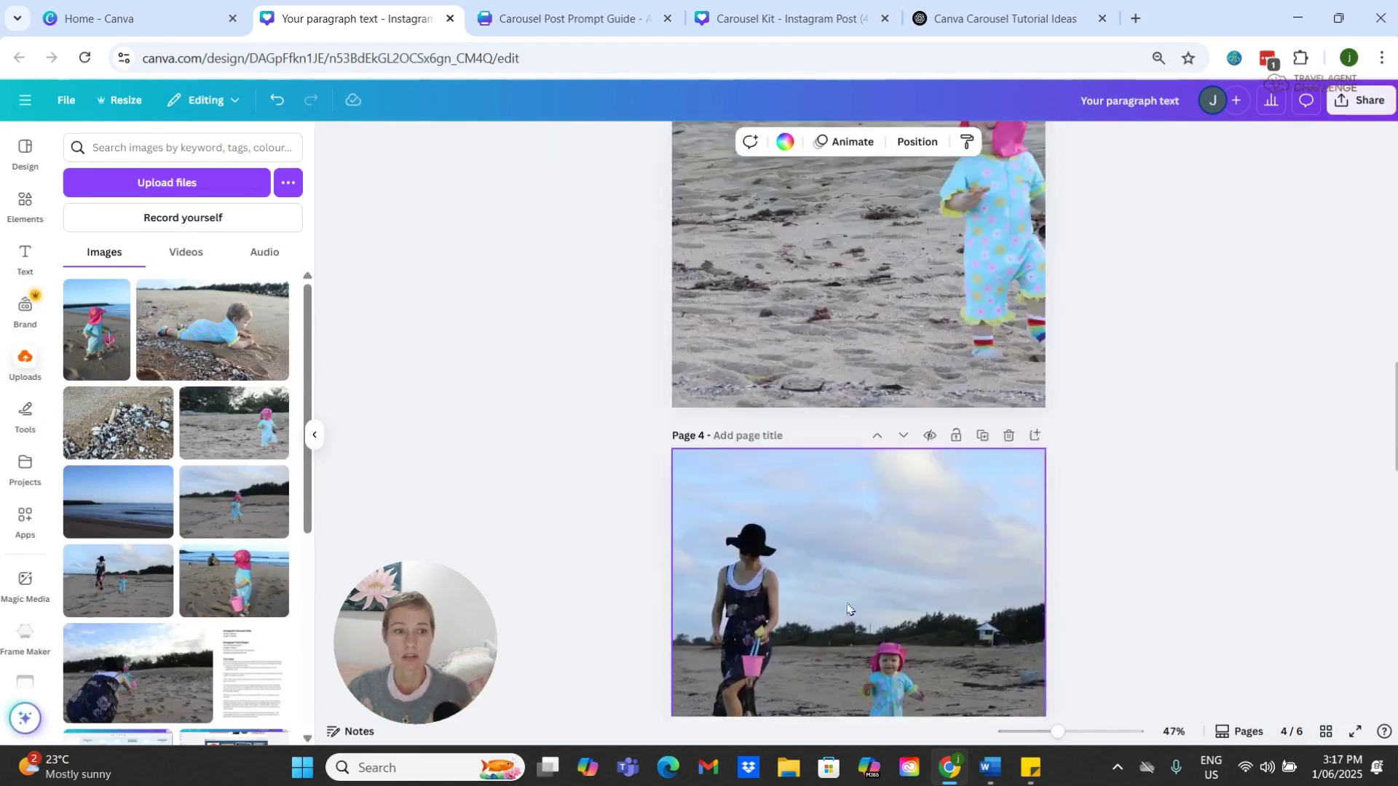
{"action": "scroll", "coordinate": [847, 609], "scroll_direction": "up", "scroll_amount": 15}
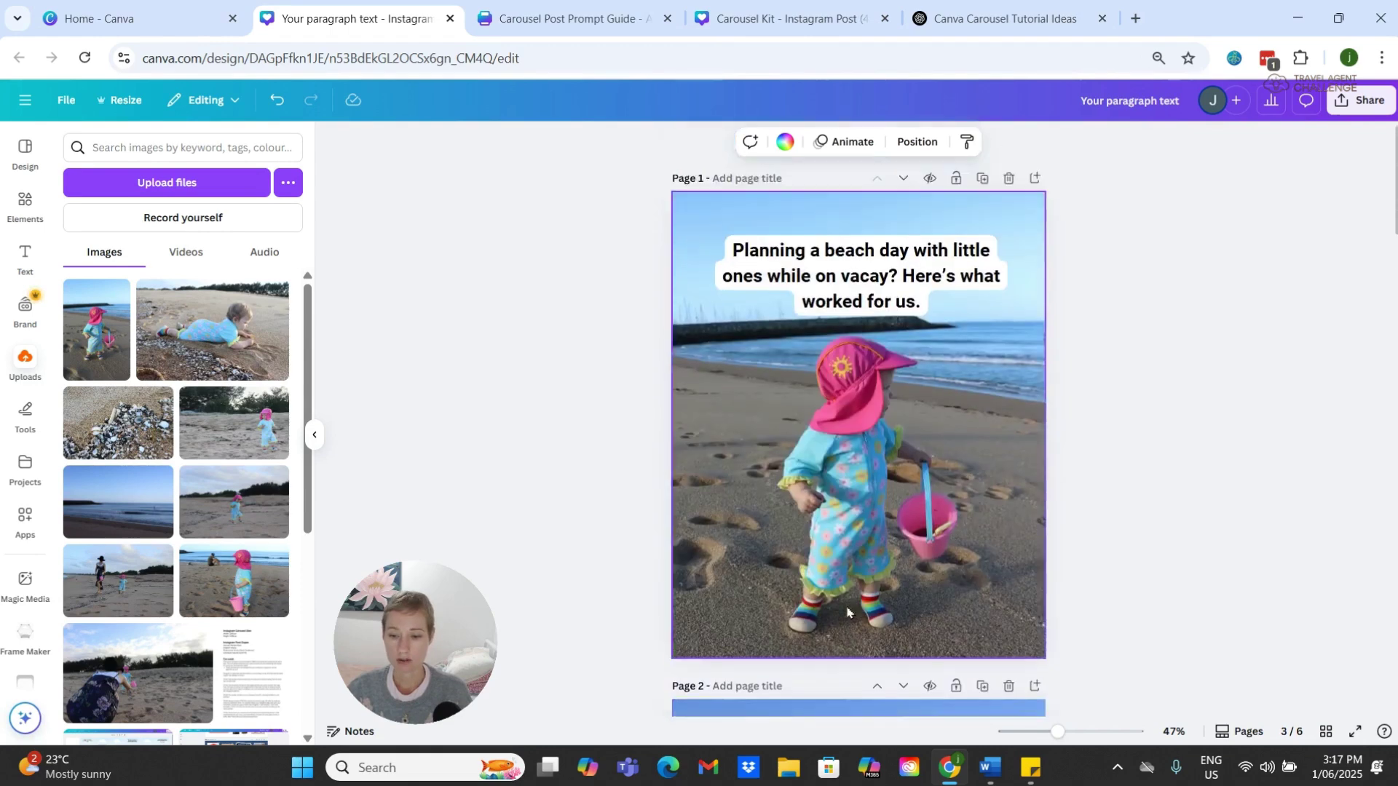
{"action": "left_click", "coordinate": [315, 436]}
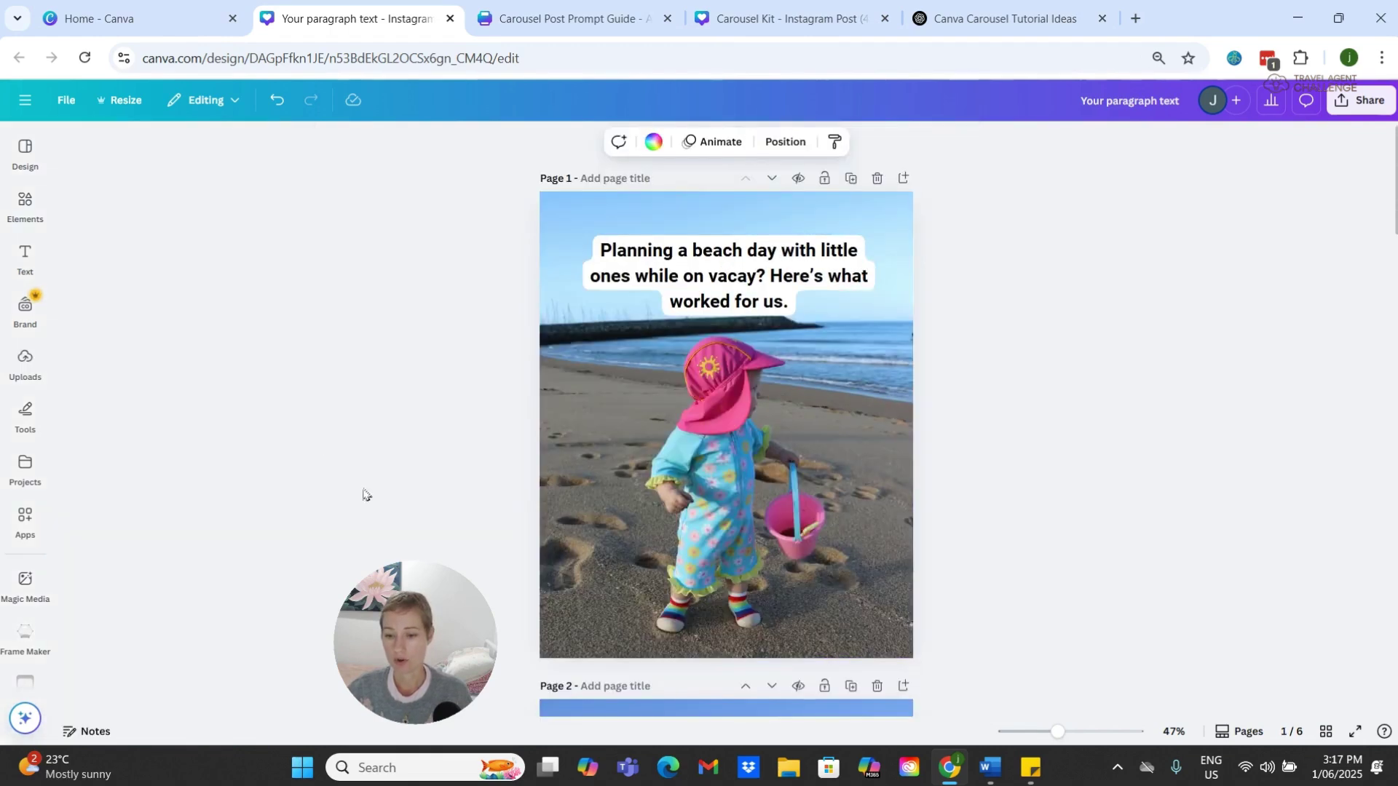
Step: Choose Instagram with 'Schedule posts from desktop' from Share > See all to reach the Business posting form
{"action": "left_click_drag", "start_coordinate": [404, 579], "coordinate": [198, 563]}
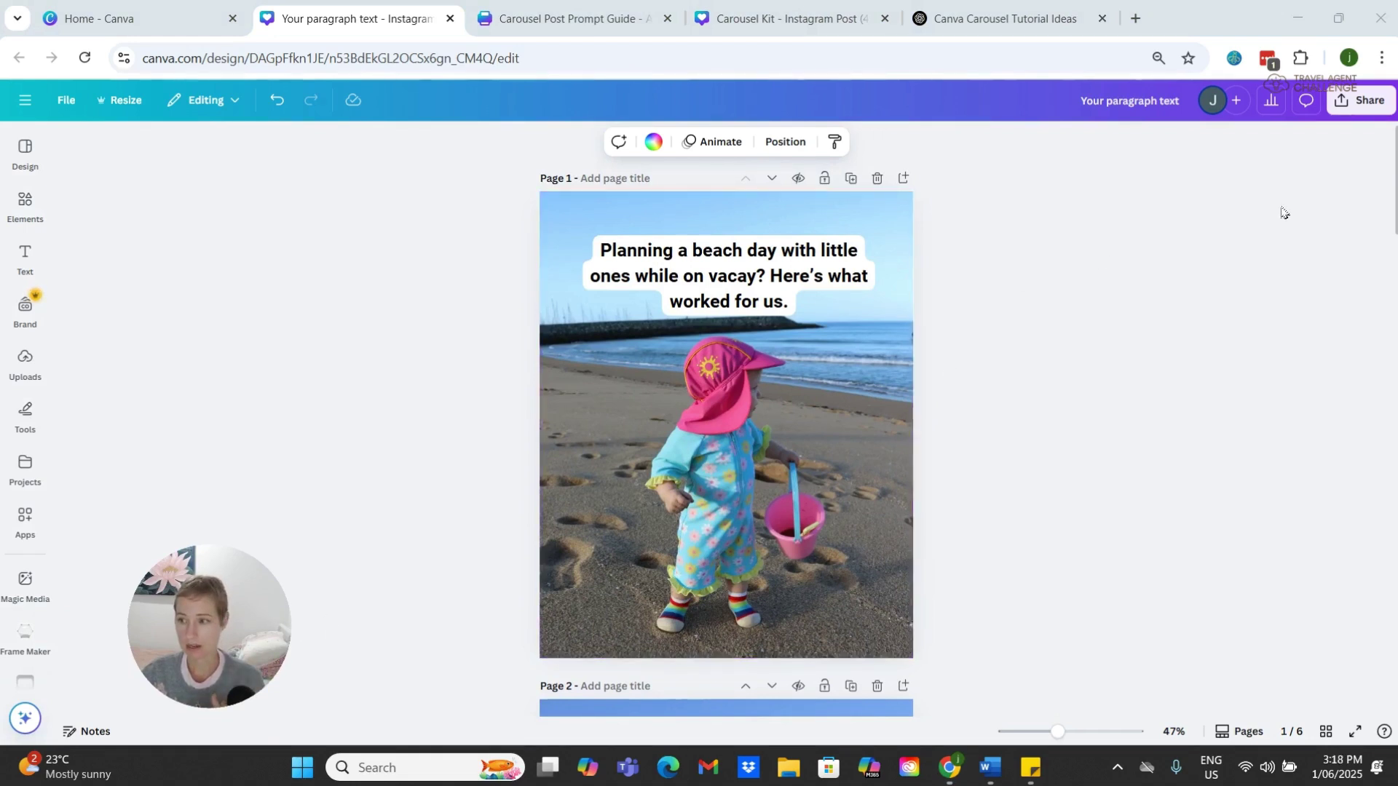
{"action": "left_click", "coordinate": [1367, 104]}
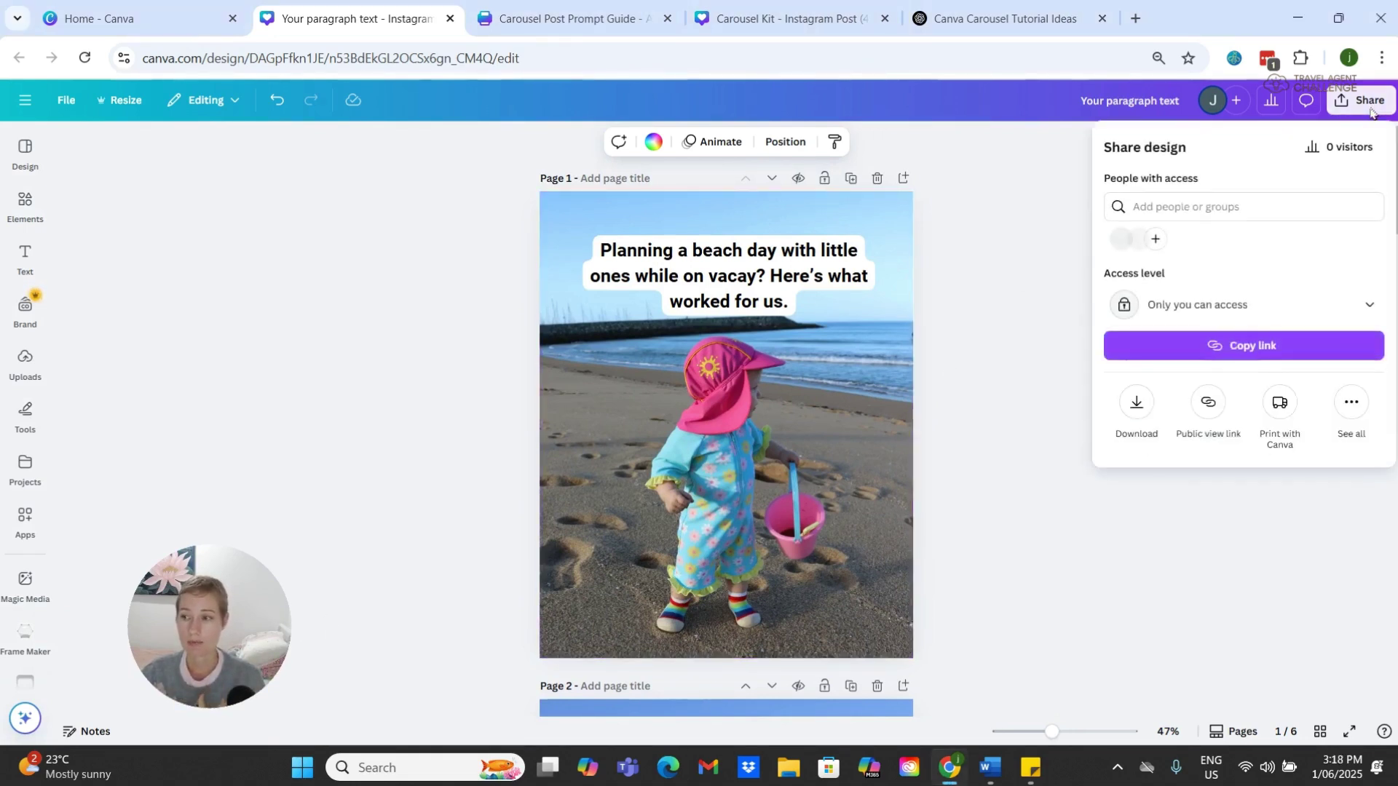
{"action": "left_click", "coordinate": [1352, 403]}
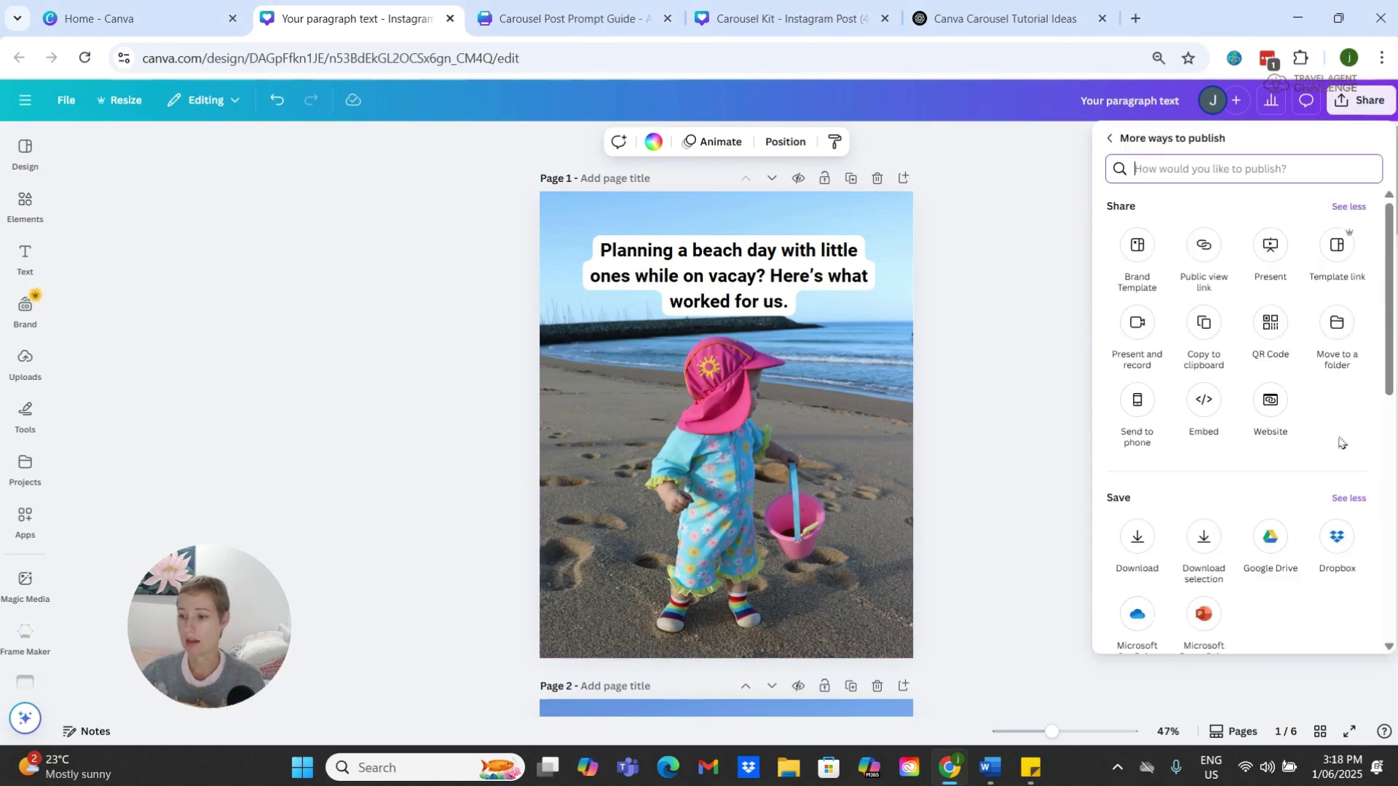
{"action": "scroll", "coordinate": [1213, 539], "scroll_direction": "down", "scroll_amount": 6}
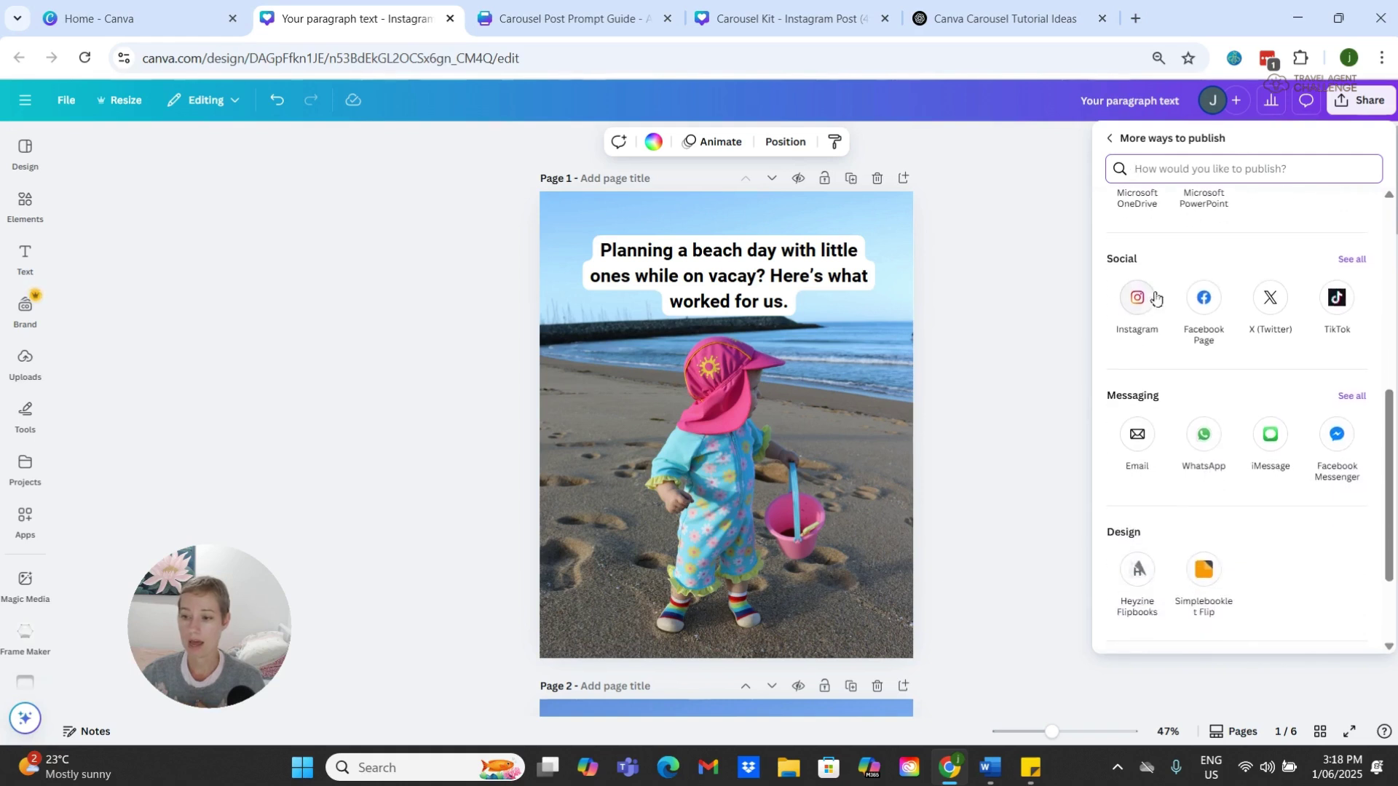
{"action": "left_click", "coordinate": [1143, 299]}
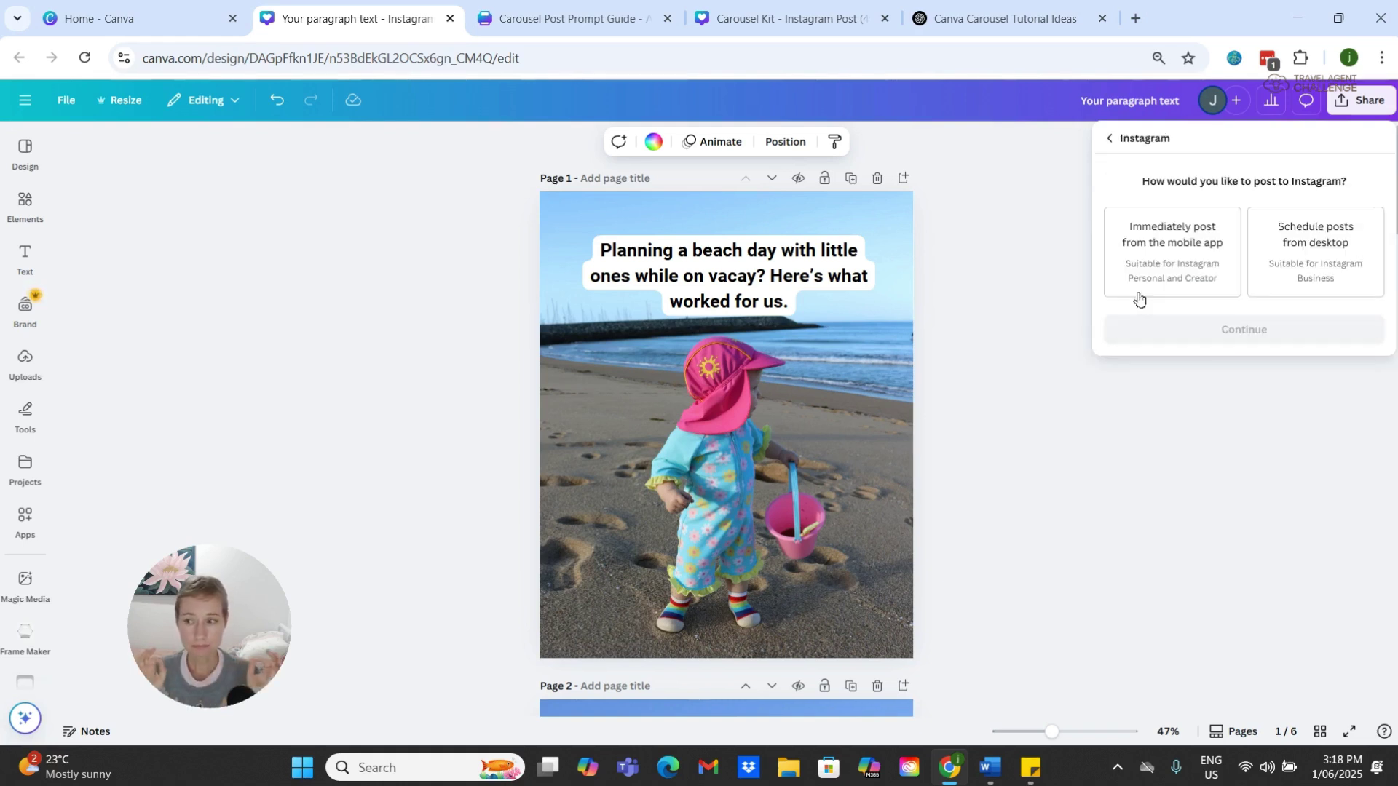
{"action": "left_click", "coordinate": [1296, 268]}
{"action": "left_click", "coordinate": [1279, 336]}
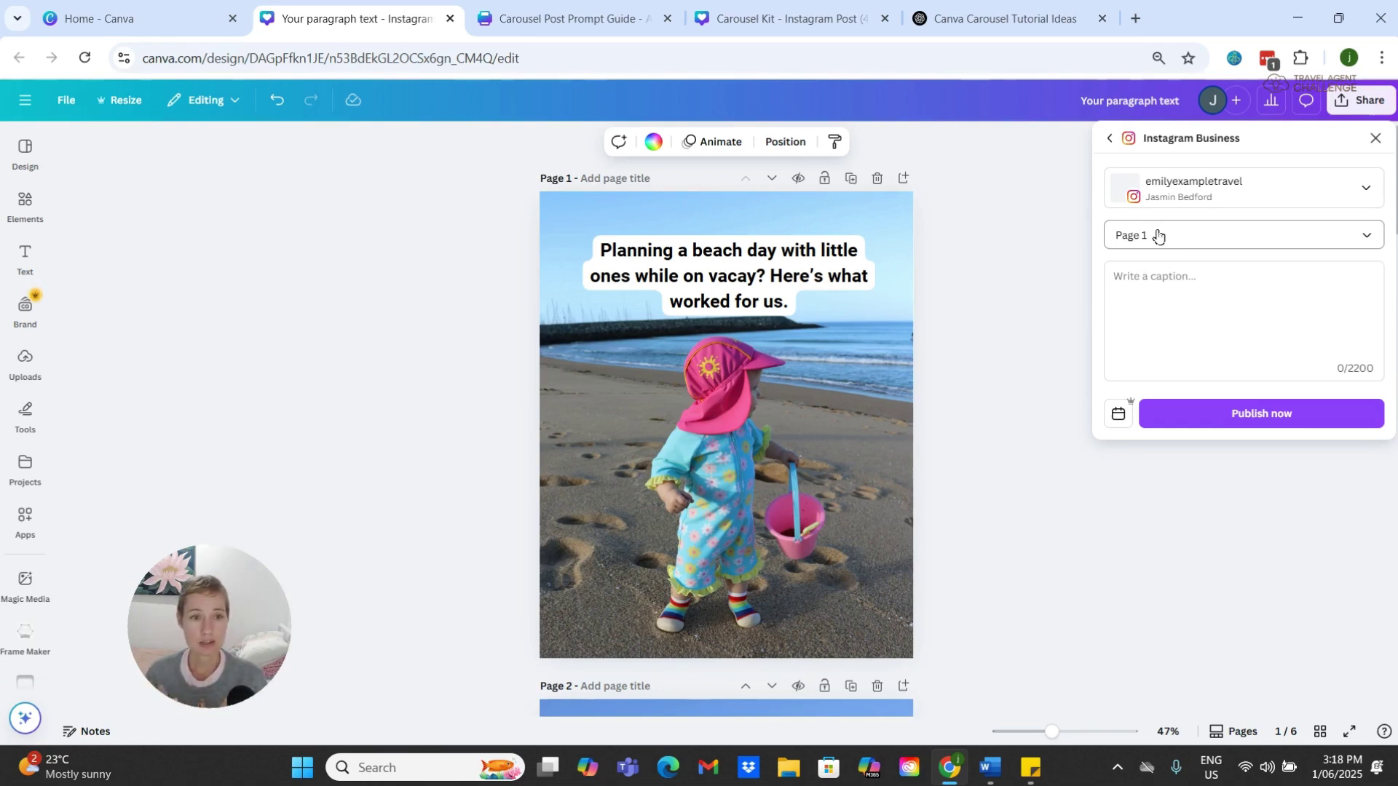
Step: Close the Instagram panel and limit the PNG download to Page 1 only
{"action": "left_click", "coordinate": [1375, 138]}
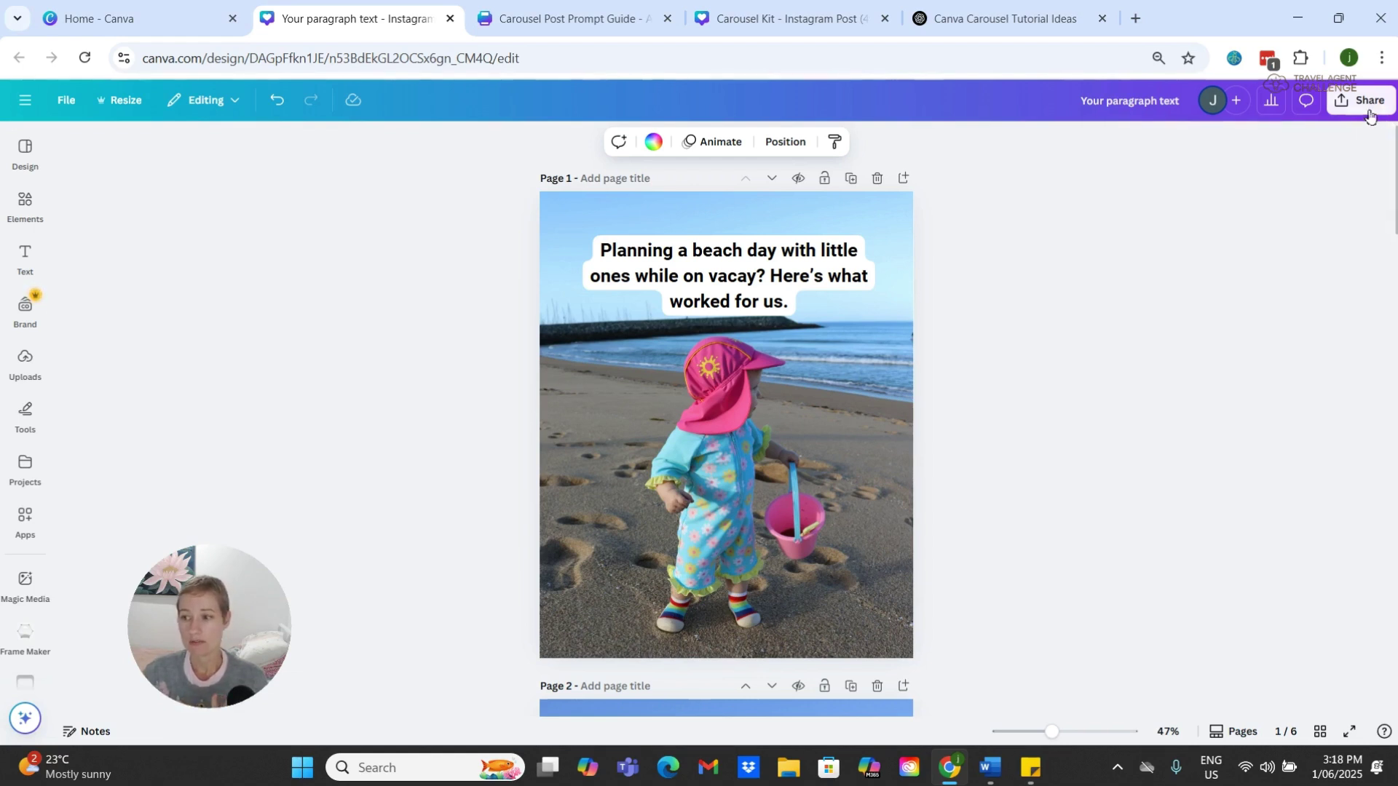
{"action": "left_click", "coordinate": [1362, 99]}
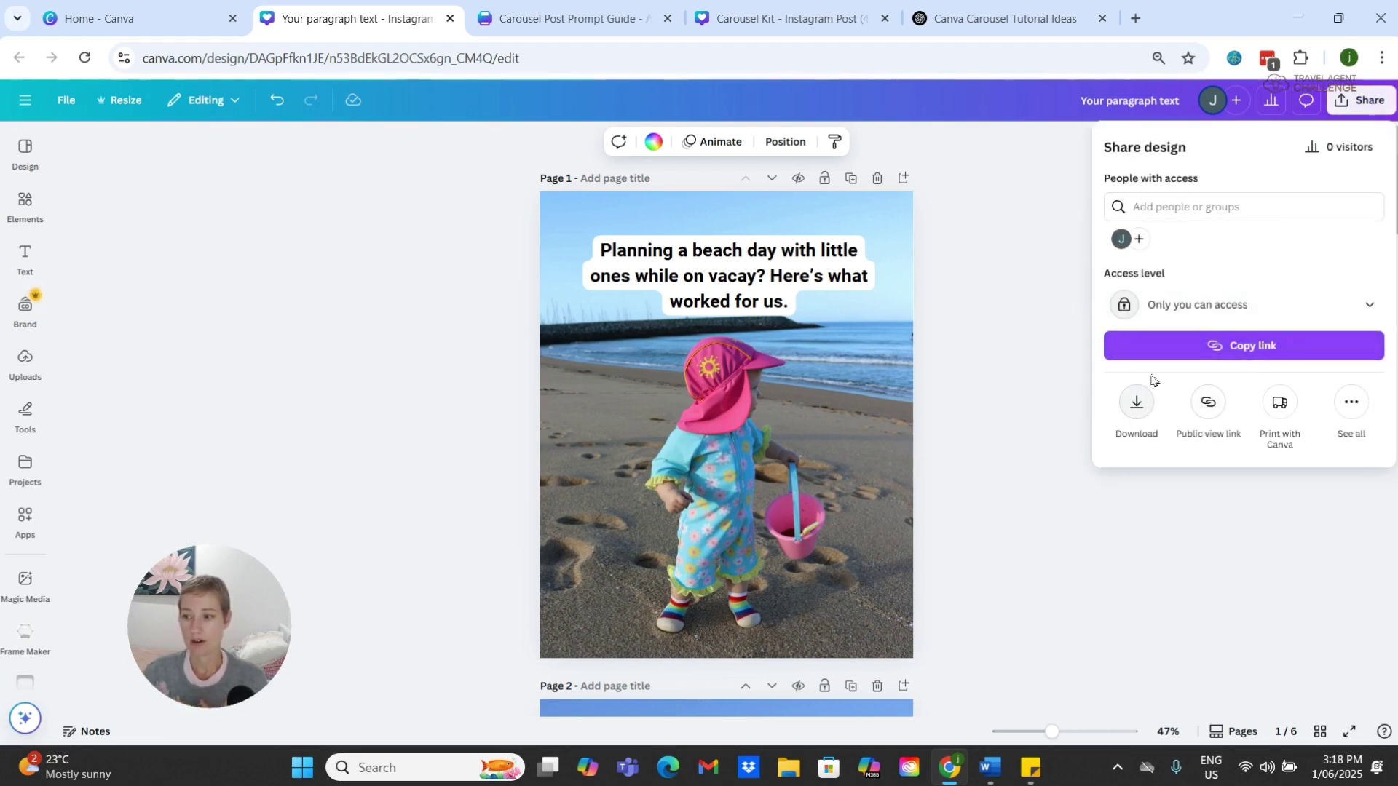
{"action": "left_click", "coordinate": [1137, 404]}
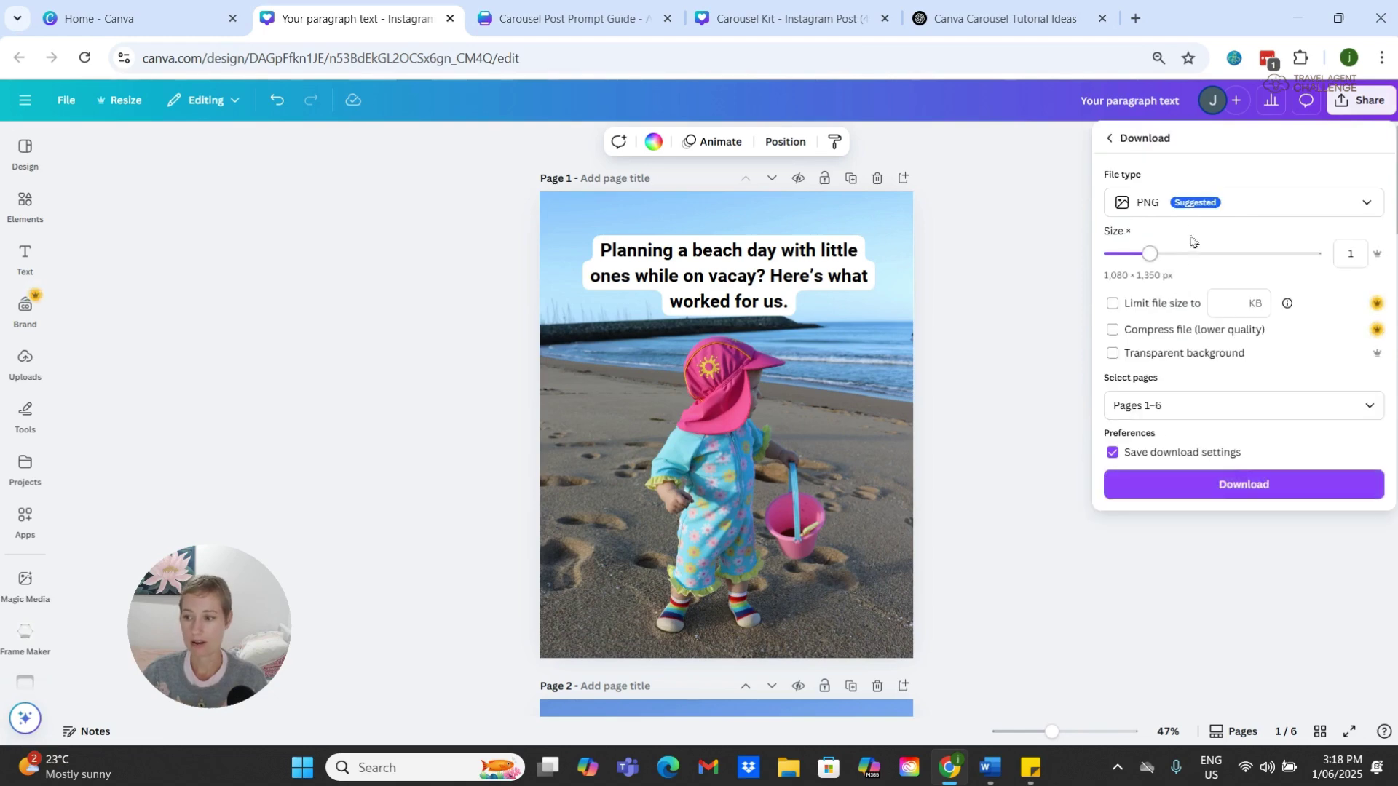
{"action": "left_click", "coordinate": [1377, 419]}
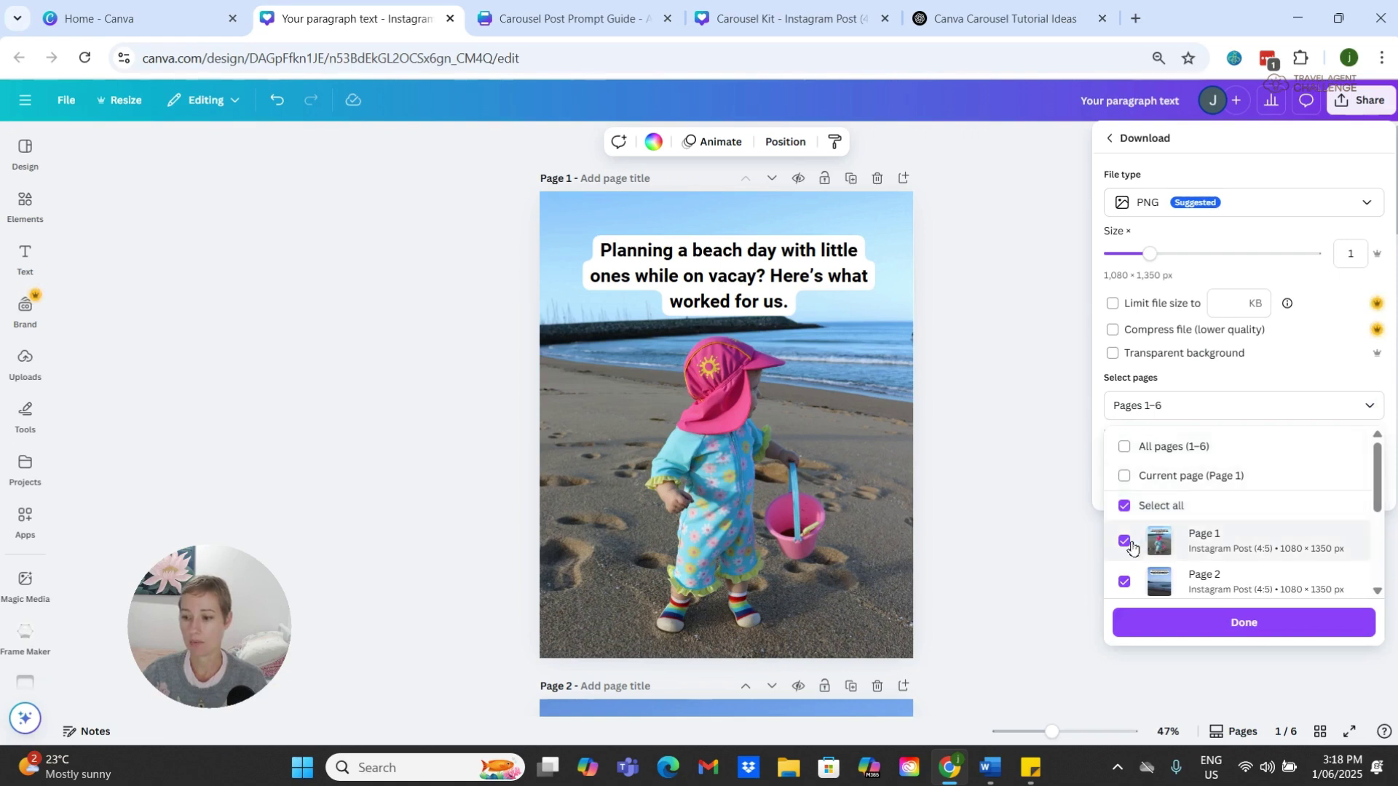
{"action": "left_click", "coordinate": [1126, 543]}
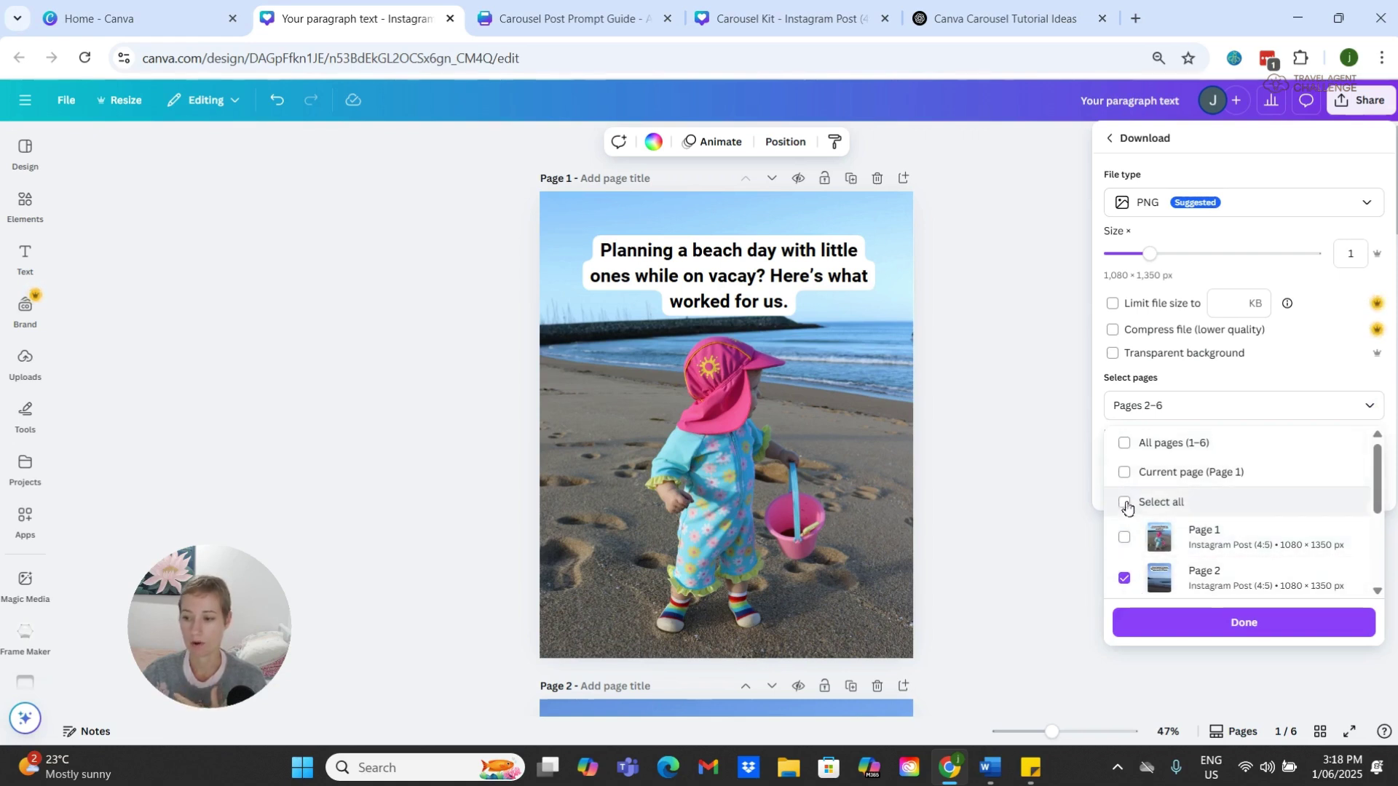
{"action": "left_click", "coordinate": [1127, 474]}
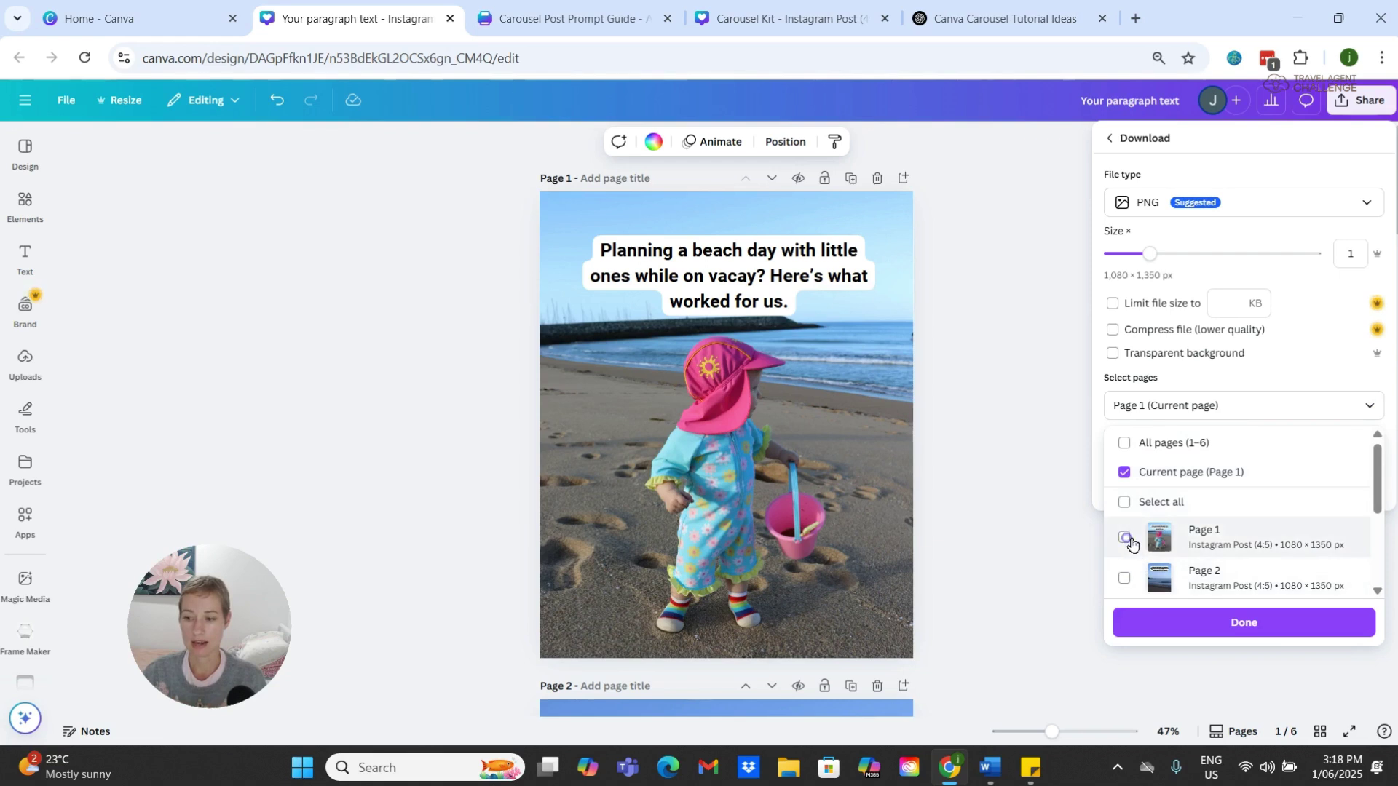
{"action": "left_click", "coordinate": [1125, 538]}
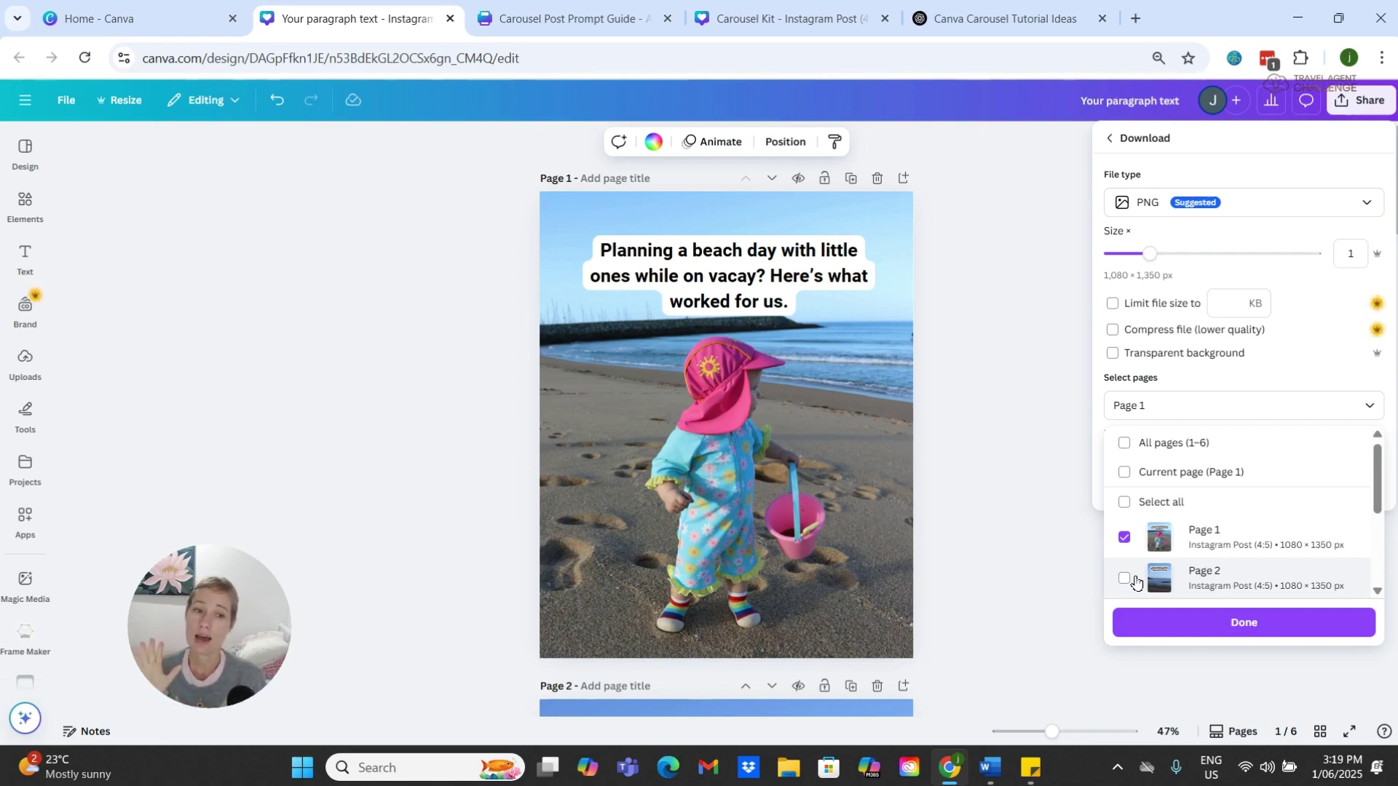
{"action": "left_click", "coordinate": [404, 534]}
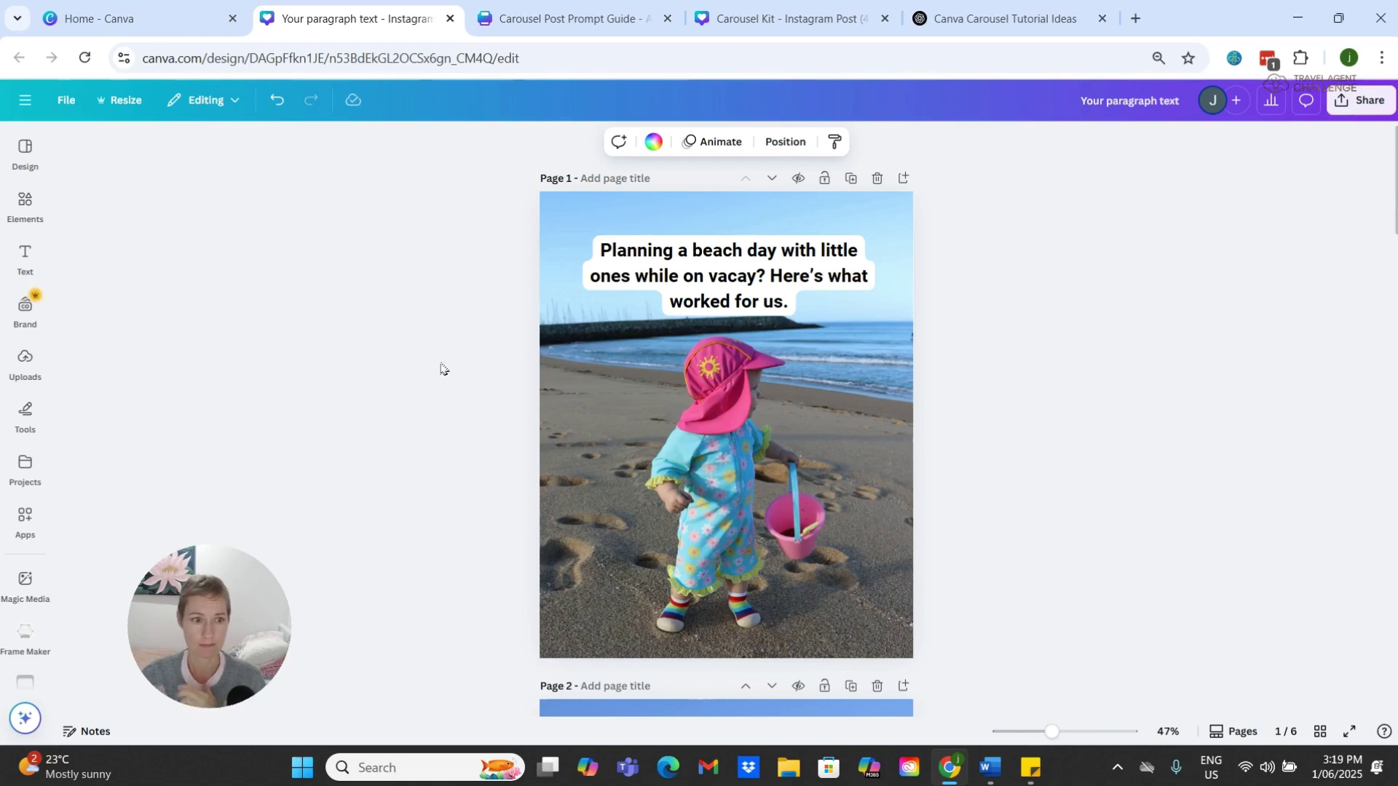
Step: Switch to the Carousel Kit design and scroll through its roughly 55 template slides
{"action": "left_click", "coordinate": [761, 19]}
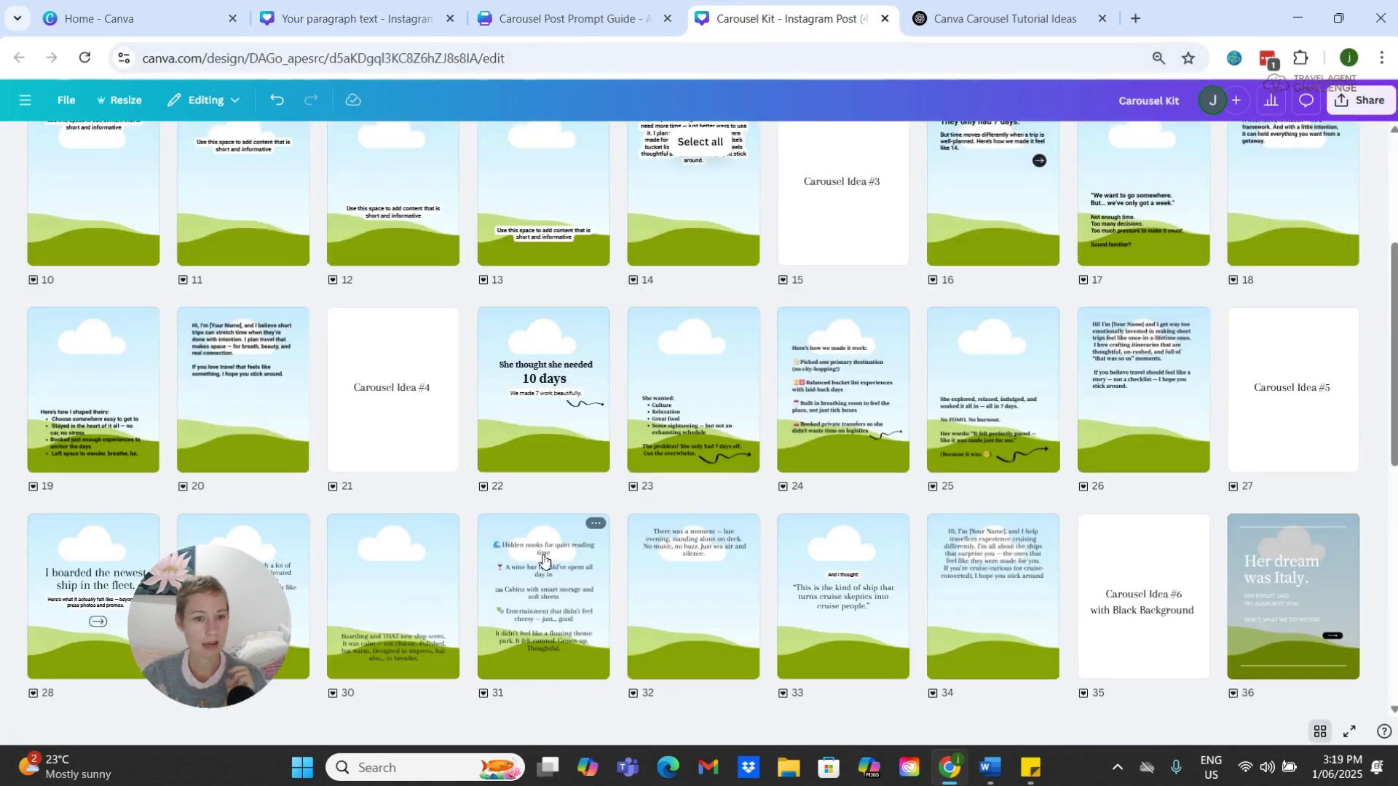
{"action": "scroll", "coordinate": [543, 559], "scroll_direction": "up", "scroll_amount": 4}
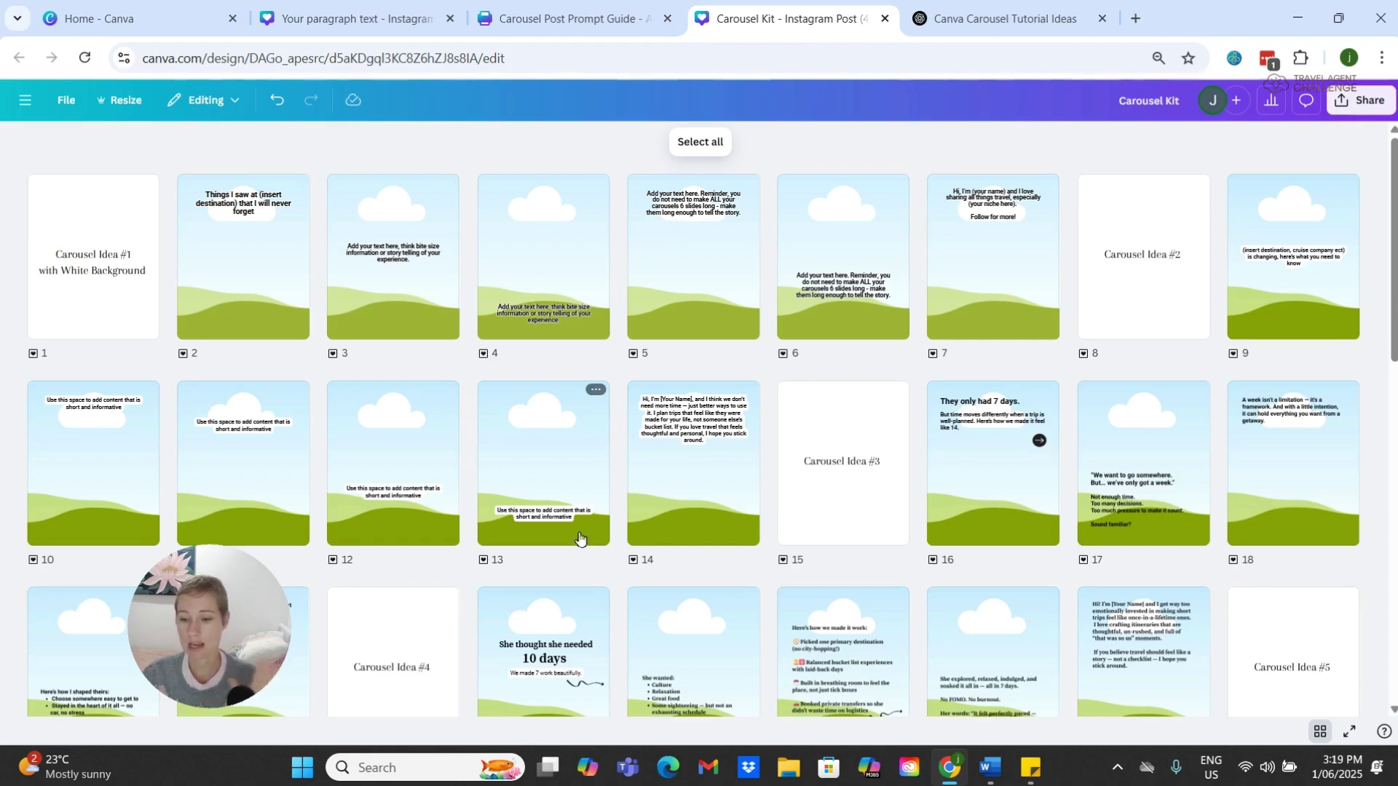
{"action": "scroll", "coordinate": [569, 525], "scroll_direction": "down", "scroll_amount": 1}
{"action": "scroll", "coordinate": [569, 526], "scroll_direction": "down", "scroll_amount": 4}
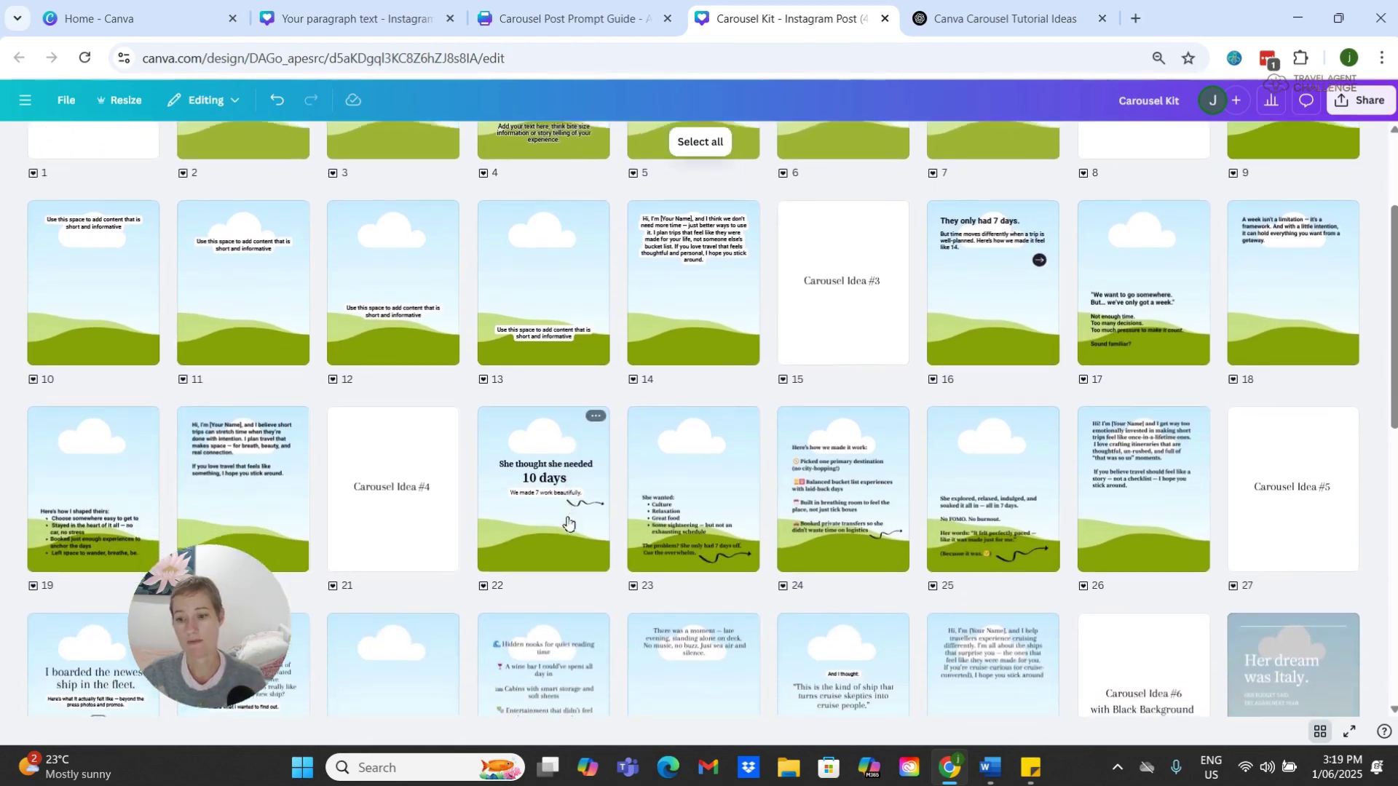
{"action": "scroll", "coordinate": [1045, 524], "scroll_direction": "down", "scroll_amount": 4}
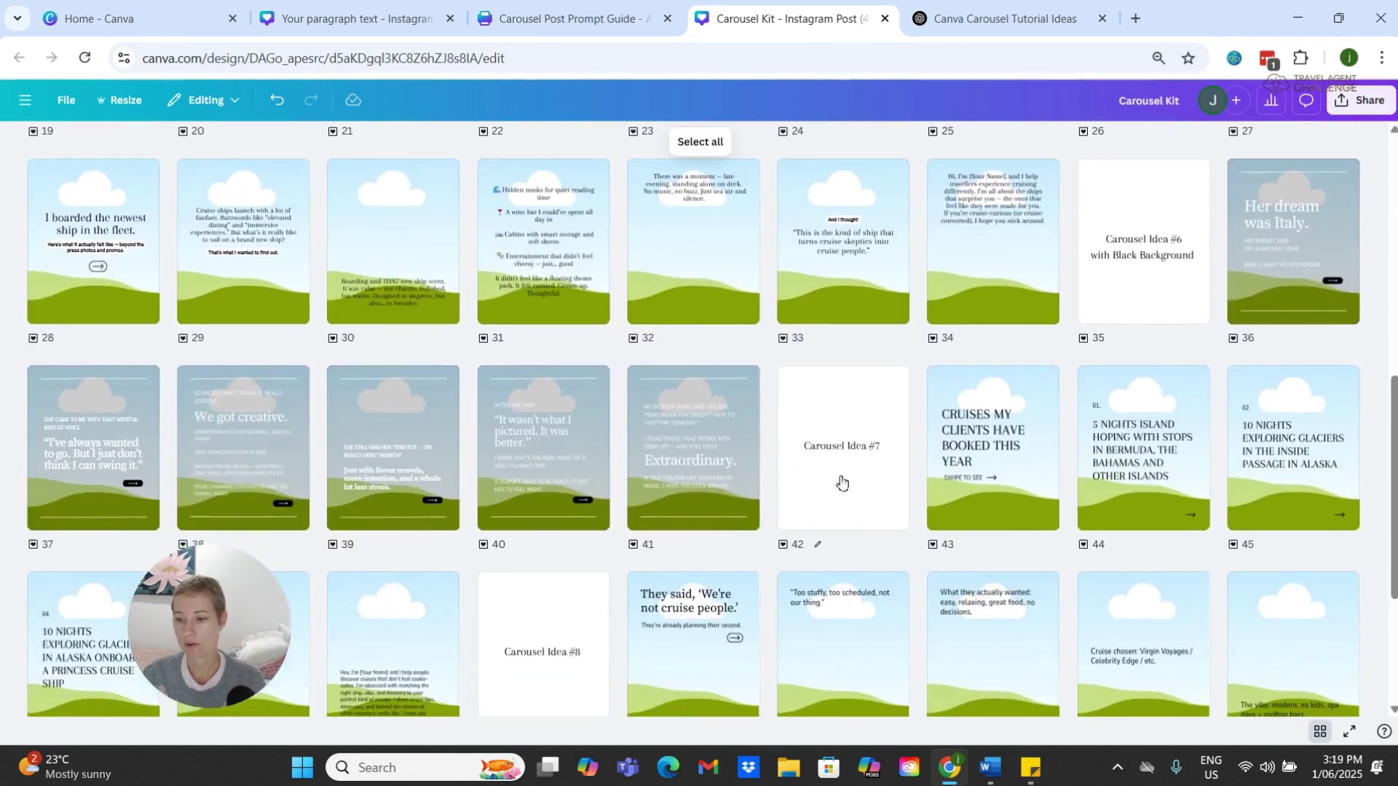
{"action": "scroll", "coordinate": [610, 678], "scroll_direction": "down", "scroll_amount": 2}
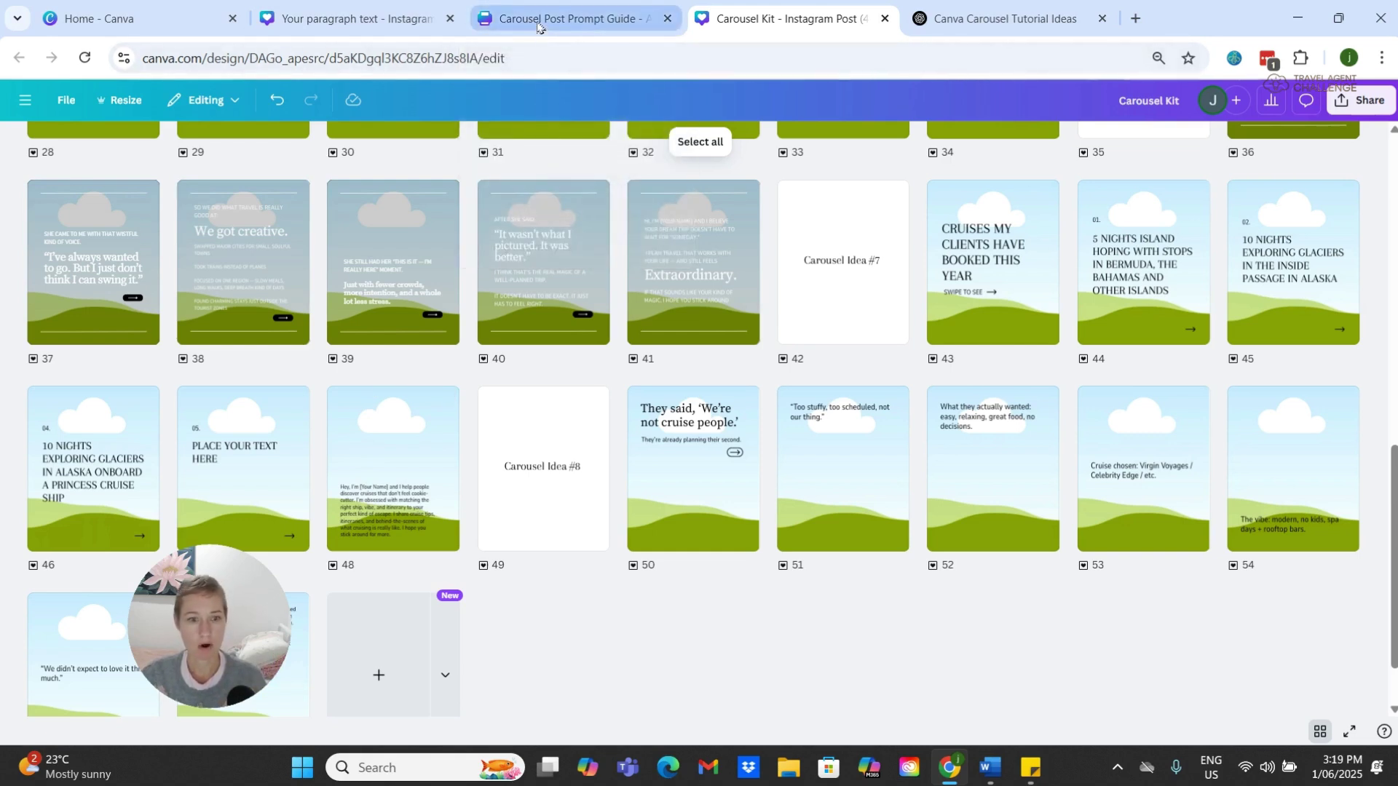
Step: Read the Carousel Post Prompt Guide's hook ideas, cruise carousel ideas and behind-the-scenes slide flows
{"action": "left_click", "coordinate": [538, 27]}
{"action": "scroll", "coordinate": [593, 457], "scroll_direction": "down", "scroll_amount": 3}
{"action": "scroll", "coordinate": [593, 456], "scroll_direction": "down", "scroll_amount": 1}
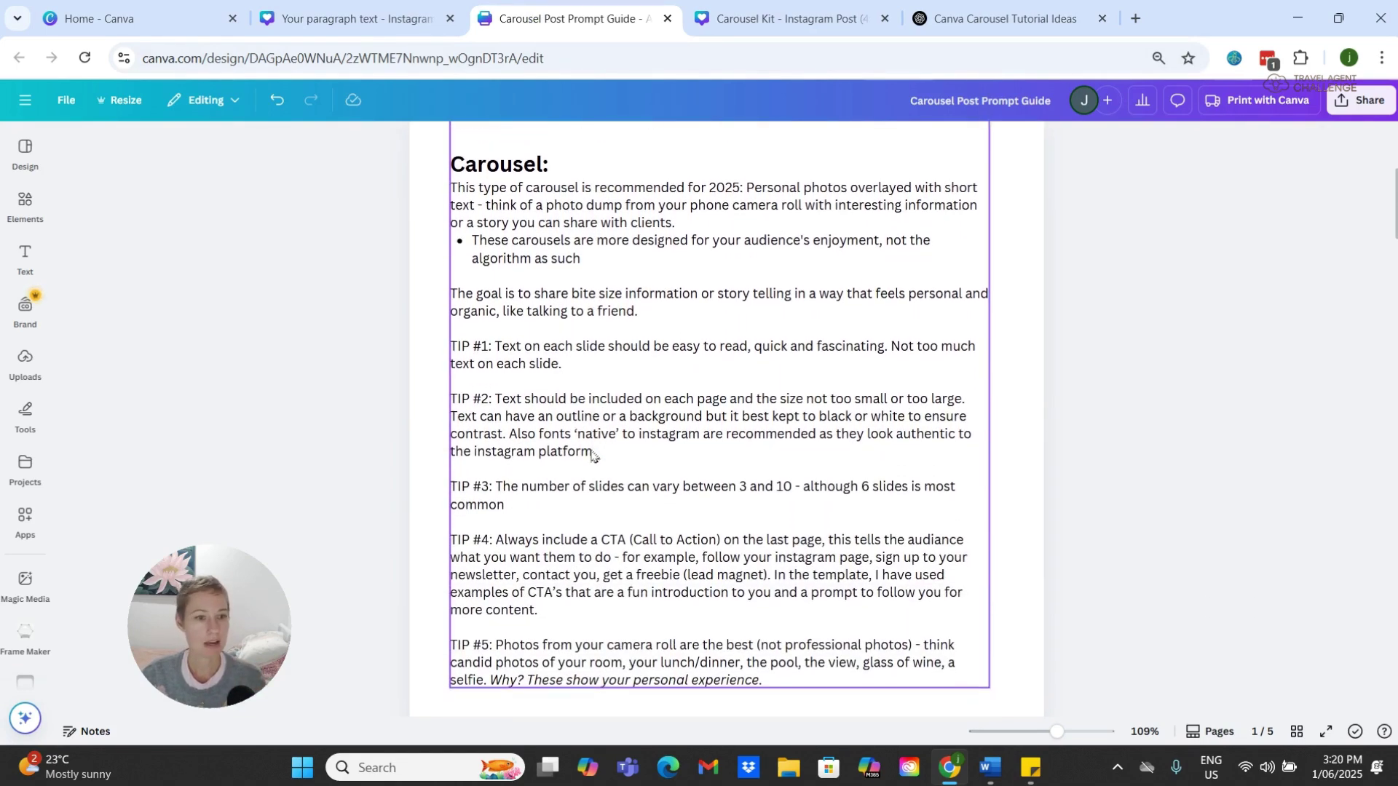
{"action": "scroll", "coordinate": [594, 459], "scroll_direction": "down", "scroll_amount": 4}
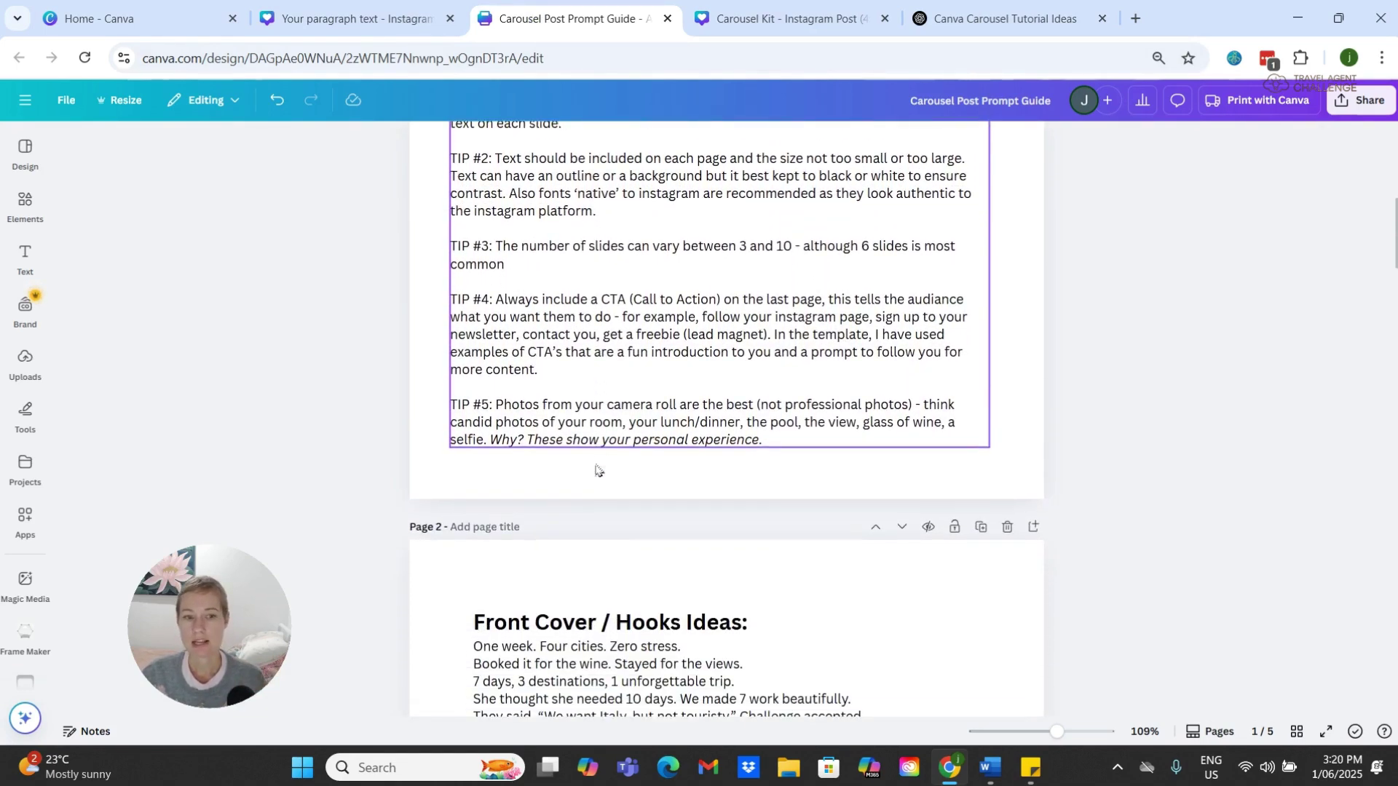
{"action": "scroll", "coordinate": [596, 469], "scroll_direction": "down", "scroll_amount": 1}
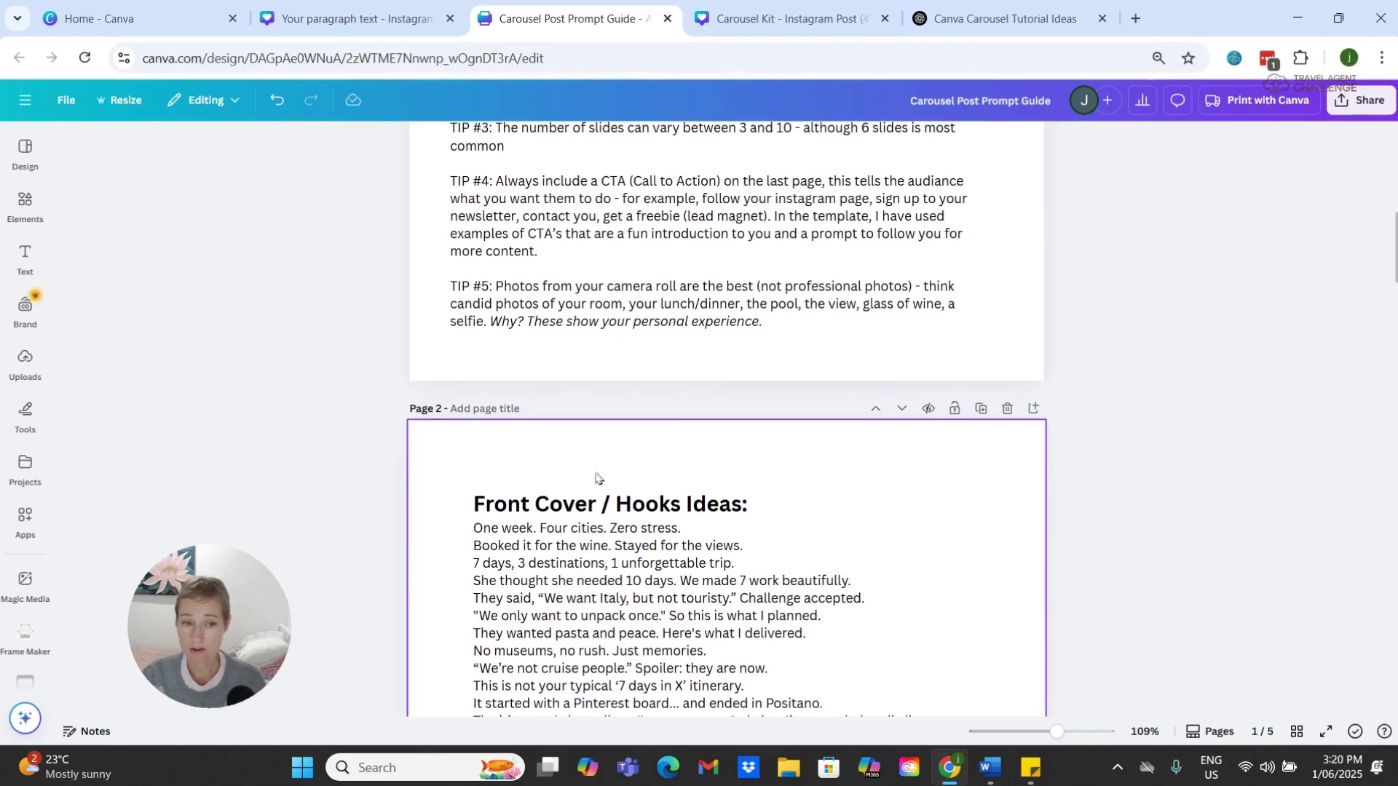
{"action": "scroll", "coordinate": [596, 477], "scroll_direction": "down", "scroll_amount": 1}
{"action": "scroll", "coordinate": [596, 479], "scroll_direction": "down", "scroll_amount": 2}
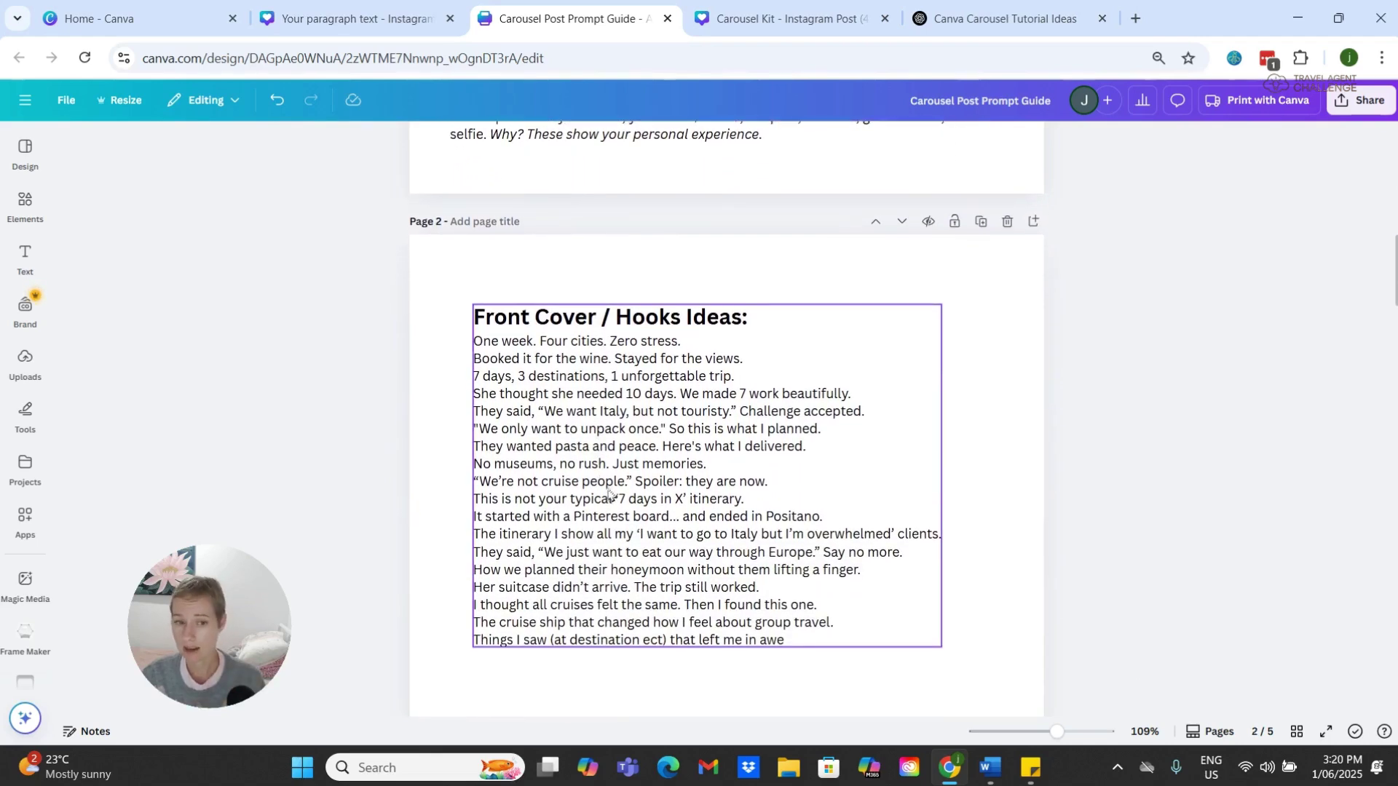
{"action": "scroll", "coordinate": [610, 494], "scroll_direction": "down", "scroll_amount": 3}
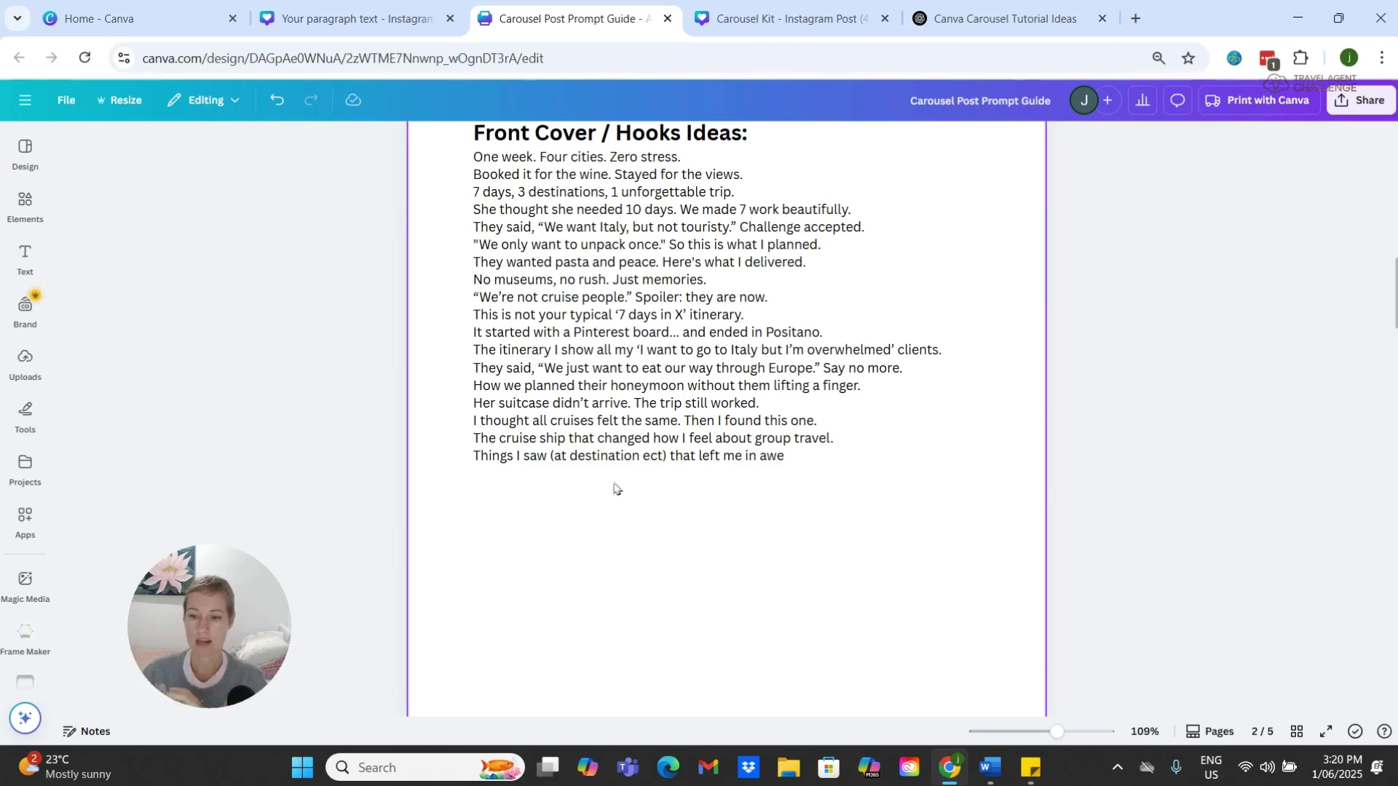
{"action": "scroll", "coordinate": [614, 487], "scroll_direction": "down", "scroll_amount": 12}
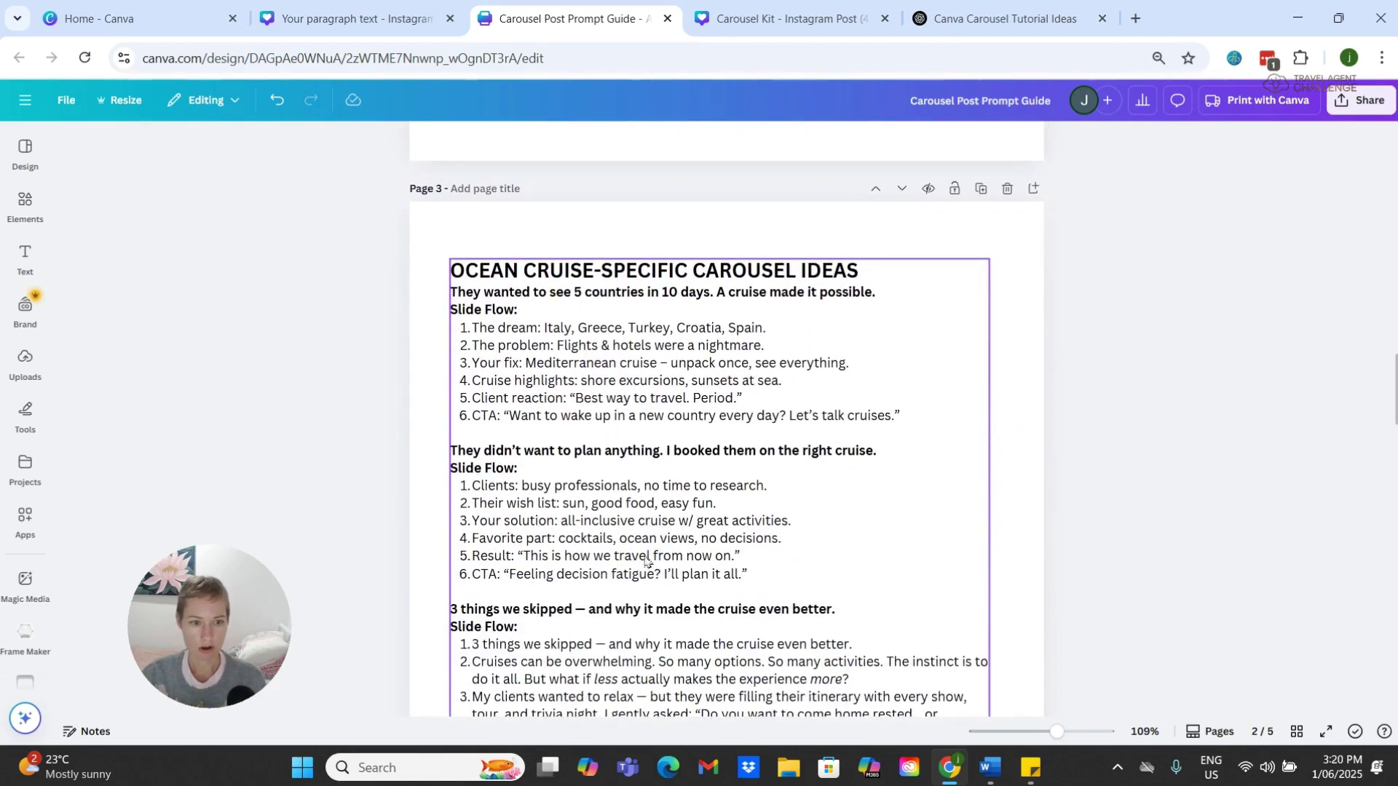
{"action": "scroll", "coordinate": [647, 564], "scroll_direction": "down", "scroll_amount": 4}
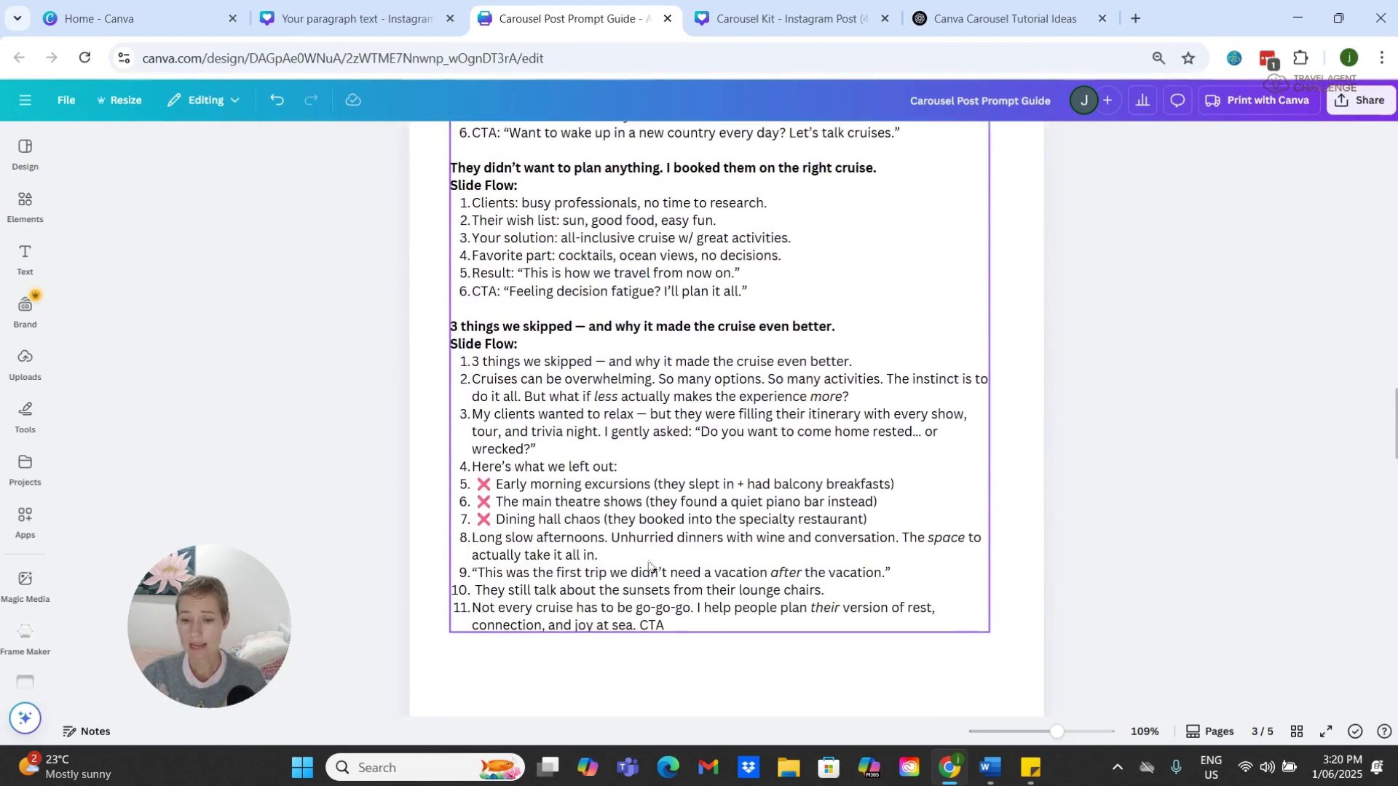
{"action": "scroll", "coordinate": [649, 565], "scroll_direction": "down", "scroll_amount": 5}
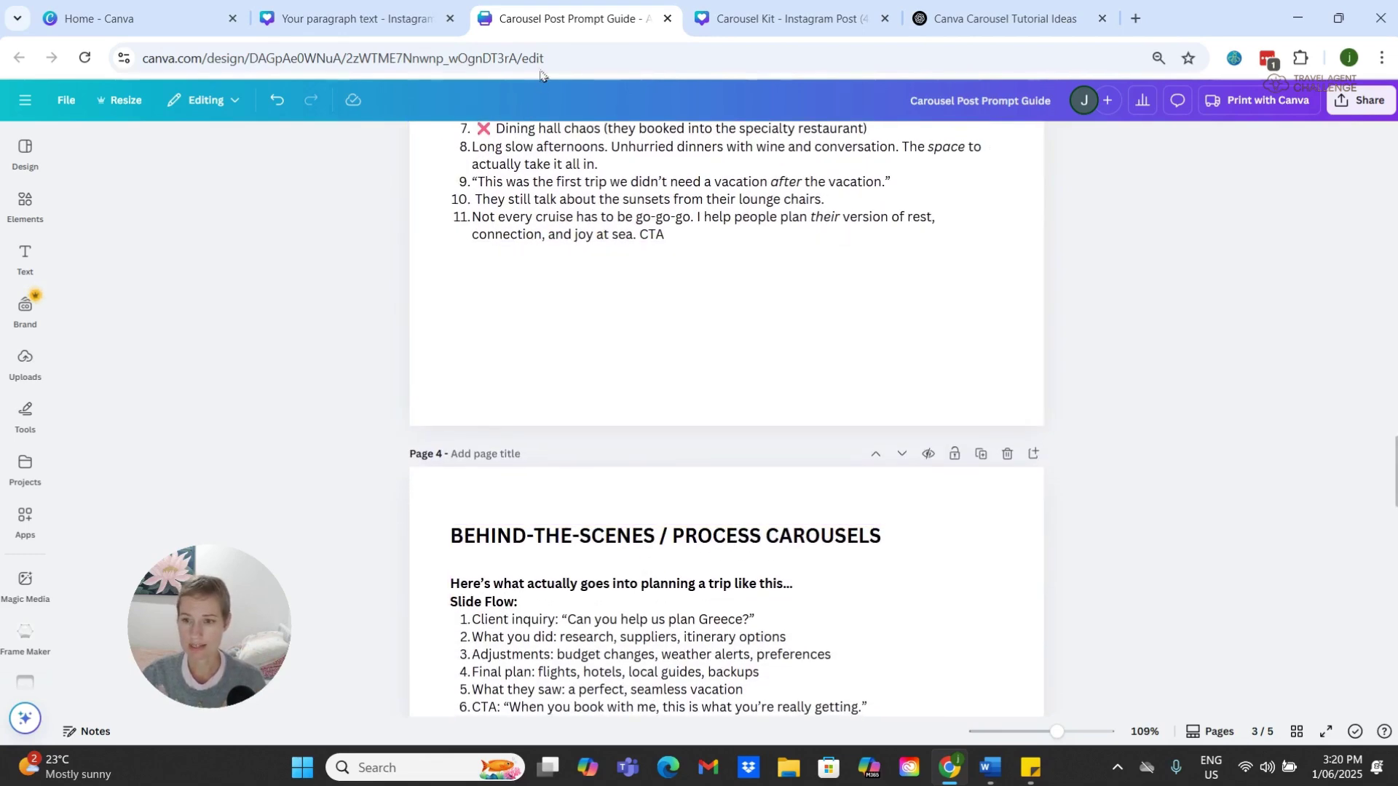
Step: Go back to the 'Your paragraph text - Instagram' carousel design showing slide 1's vacay hook
{"action": "left_click", "coordinate": [357, 20]}
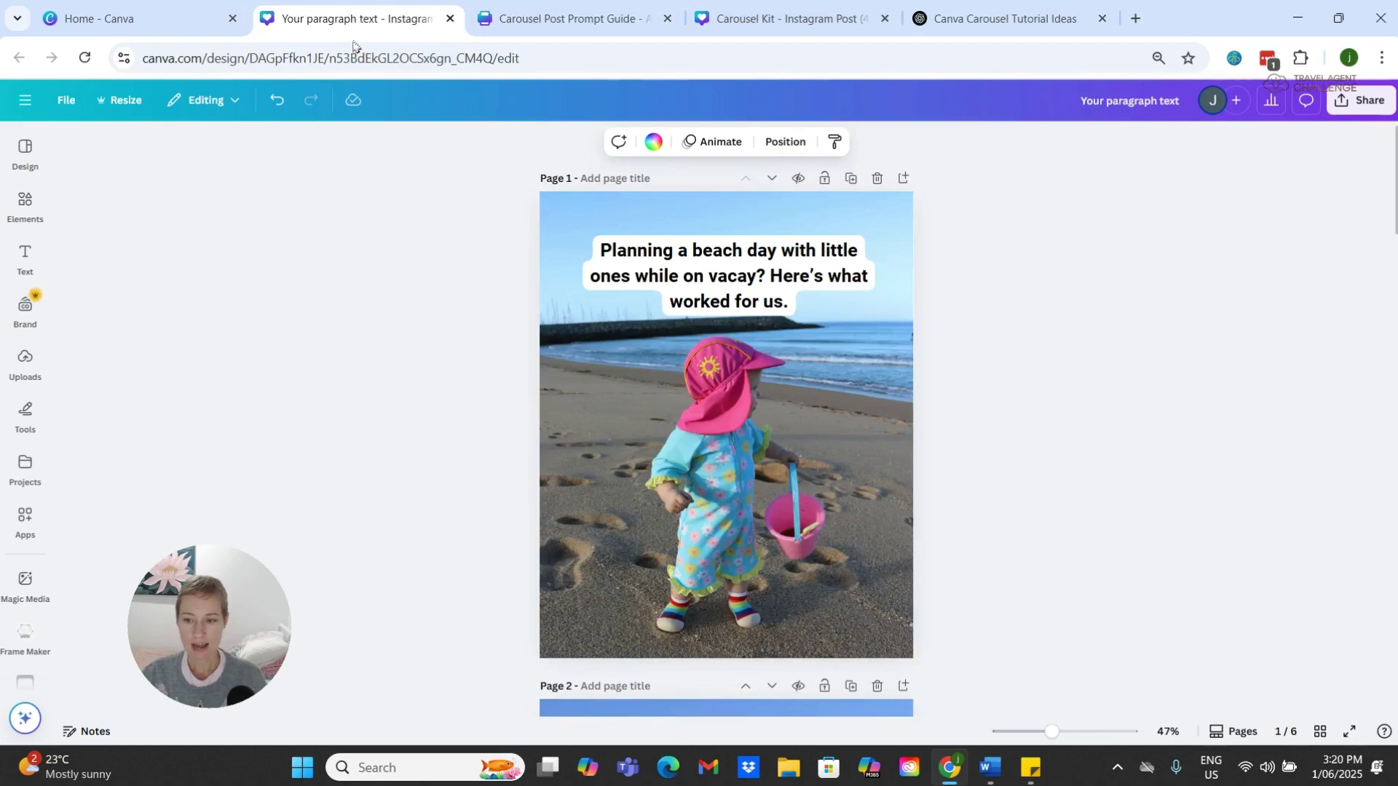